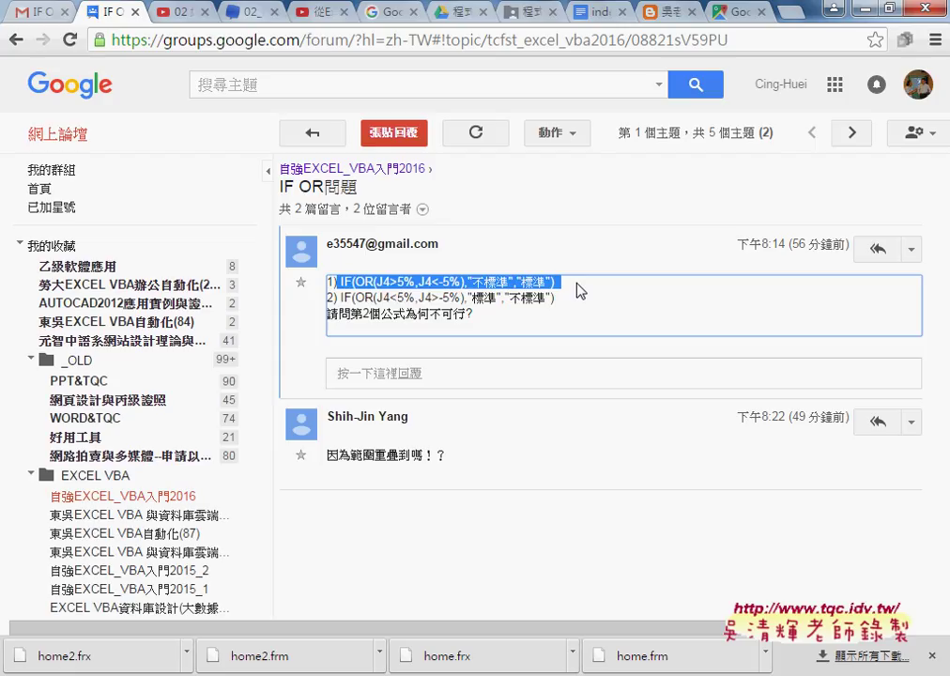
# Step: Annotate the IF(OR…) formulas with 5% and -5% threshold bars, arrows and underlines
pyautogui.moveTo(339, 282); pyautogui.dragTo(563, 280)
pyautogui.moveTo(608, 248); pyautogui.dragTo(727, 249)
pyautogui.moveTo(662, 247)
pyautogui.mouseDown()
pyautogui.moveTo(648, 197)
pyautogui.moveTo(672, 177)
pyautogui.mouseUp()
pyautogui.moveTo(721, 205)
pyautogui.mouseDown()
pyautogui.moveTo(715, 237)
pyautogui.moveTo(746, 205)
pyautogui.moveTo(777, 226)
pyautogui.moveTo(761, 225)
pyautogui.mouseUp()
pyautogui.moveTo(793, 228); pyautogui.dragTo(790, 239)
pyautogui.moveTo(626, 312)
pyautogui.mouseDown()
pyautogui.moveTo(711, 313)
pyautogui.moveTo(685, 374)
pyautogui.moveTo(745, 336)
pyautogui.moveTo(767, 358)
pyautogui.mouseUp()
pyautogui.moveTo(763, 334)
pyautogui.mouseDown()
pyautogui.moveTo(776, 330)
pyautogui.moveTo(788, 359)
pyautogui.moveTo(784, 345)
pyautogui.moveTo(813, 356)
pyautogui.mouseUp()
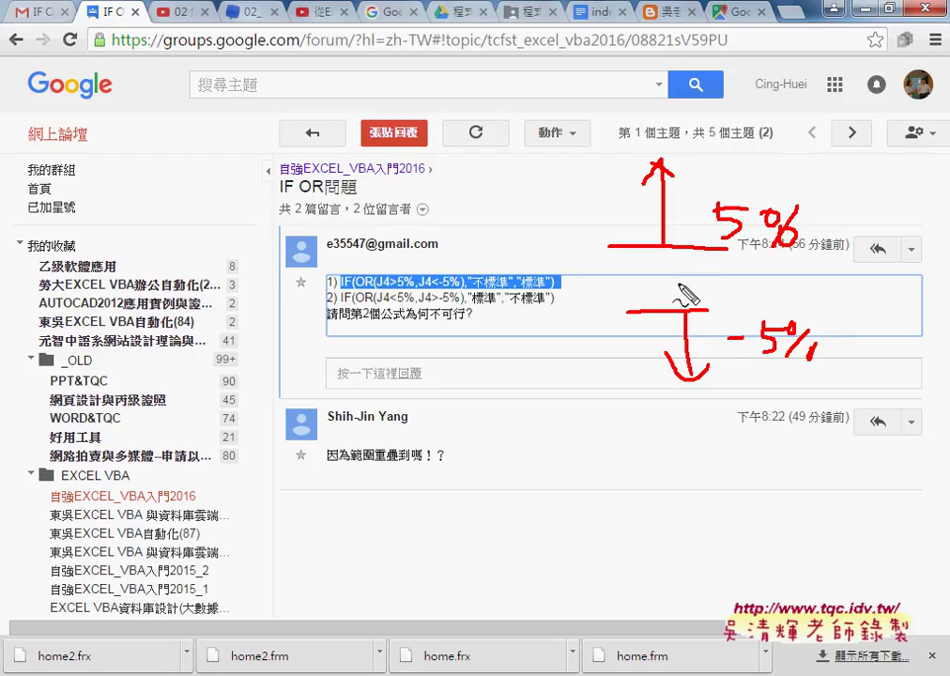
pyautogui.moveTo(672, 265); pyautogui.dragTo(664, 282)
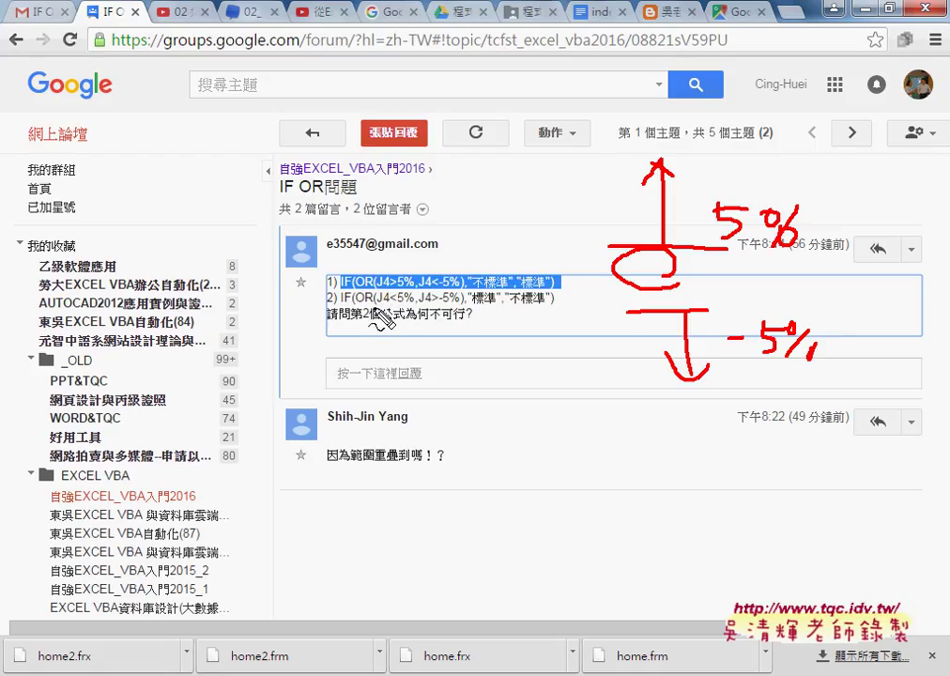
pyautogui.moveTo(357, 306); pyautogui.dragTo(469, 326)
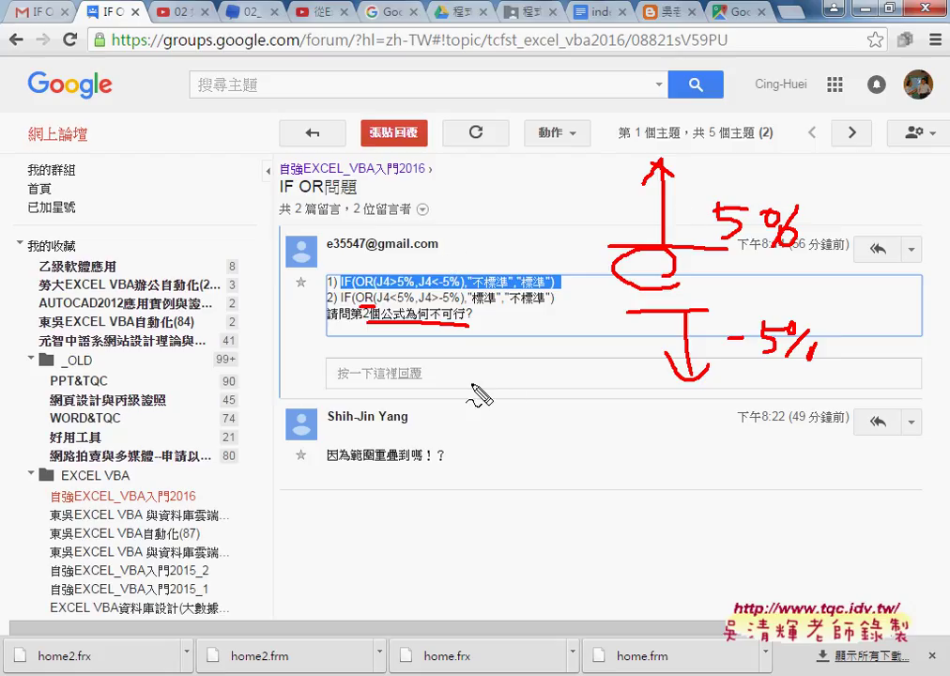
pyautogui.moveTo(471, 383)
pyautogui.mouseDown()
pyautogui.moveTo(555, 380)
pyautogui.moveTo(516, 438)
pyautogui.moveTo(530, 426)
pyautogui.mouseUp()
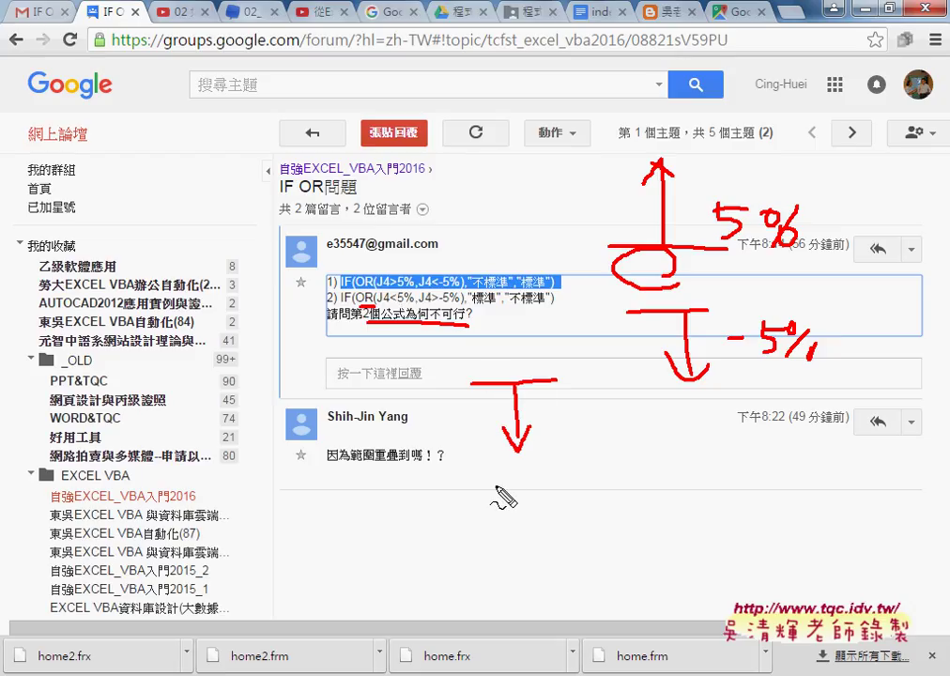
pyautogui.moveTo(496, 499)
pyautogui.mouseDown()
pyautogui.moveTo(554, 498)
pyautogui.moveTo(563, 324)
pyautogui.mouseUp()
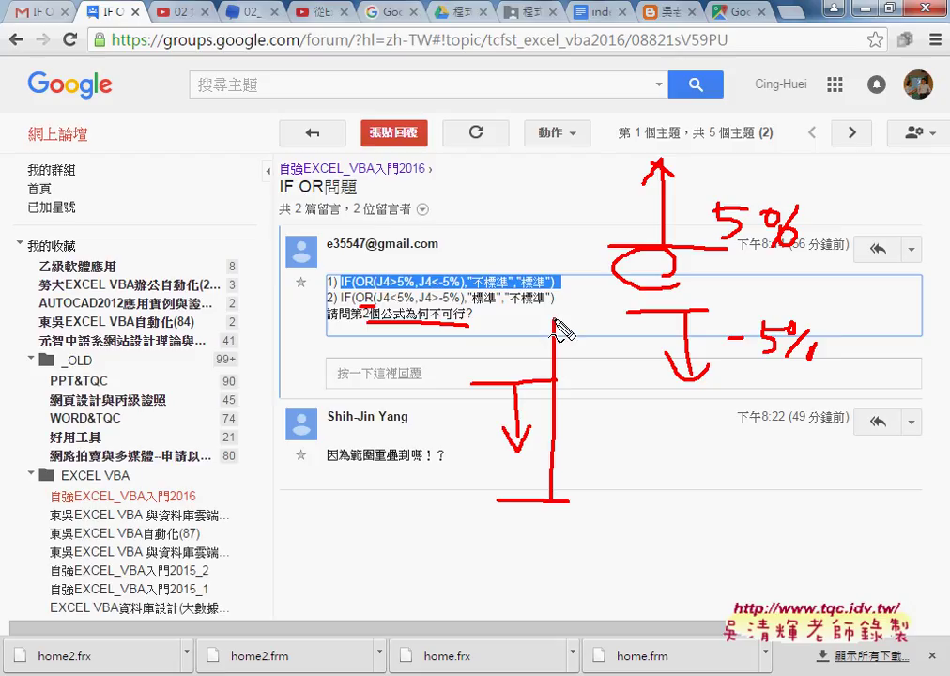
pyautogui.moveTo(515, 500)
pyautogui.mouseDown()
pyautogui.moveTo(515, 572)
pyautogui.moveTo(529, 547)
pyautogui.mouseUp()
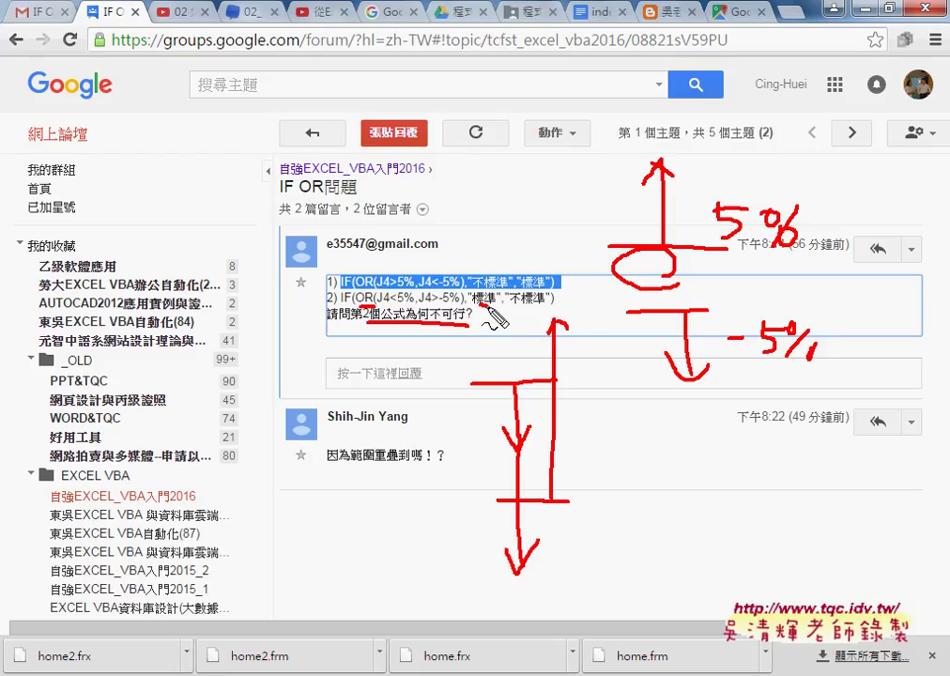
pyautogui.moveTo(477, 302); pyautogui.dragTo(549, 301)
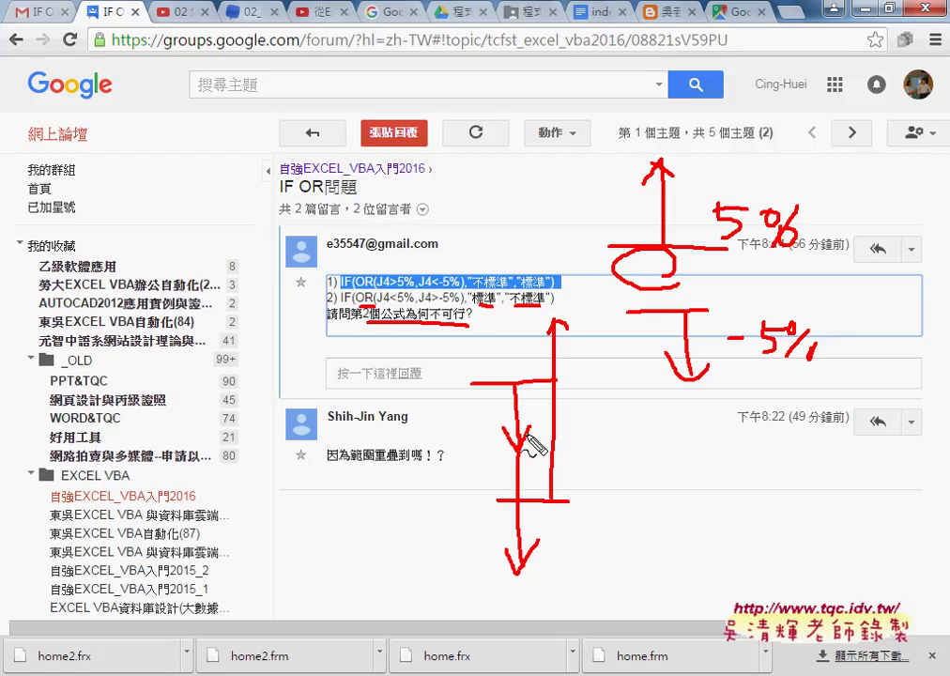
# Step: Redraw annotations showing J4<5% and the range between the upper and lower limits
pyautogui.press('Escape')
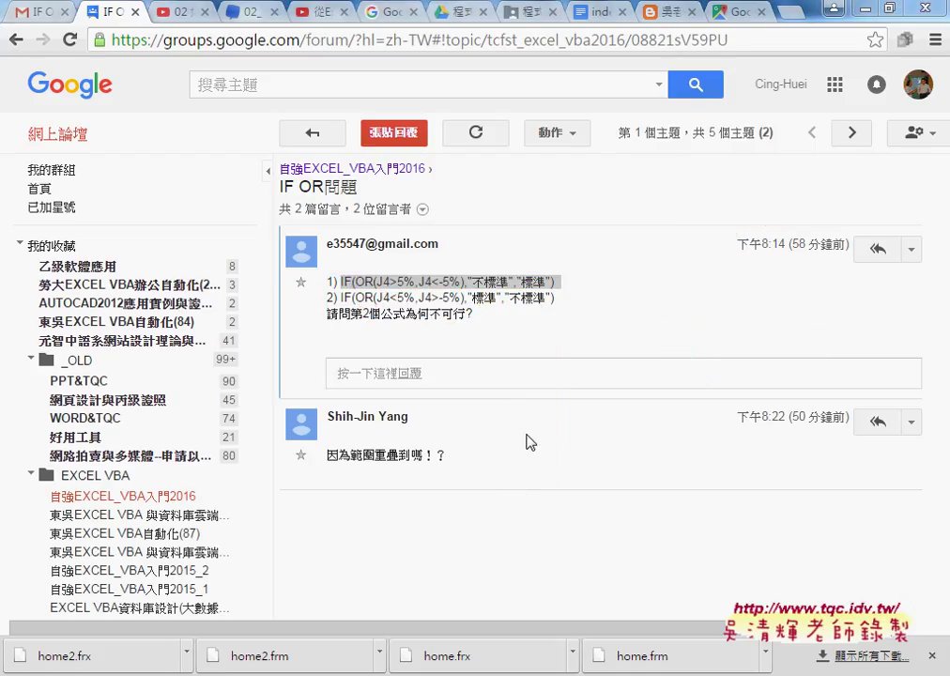
pyautogui.hotkey('ctrl', '2')
pyautogui.moveTo(634, 322); pyautogui.dragTo(577, 321)
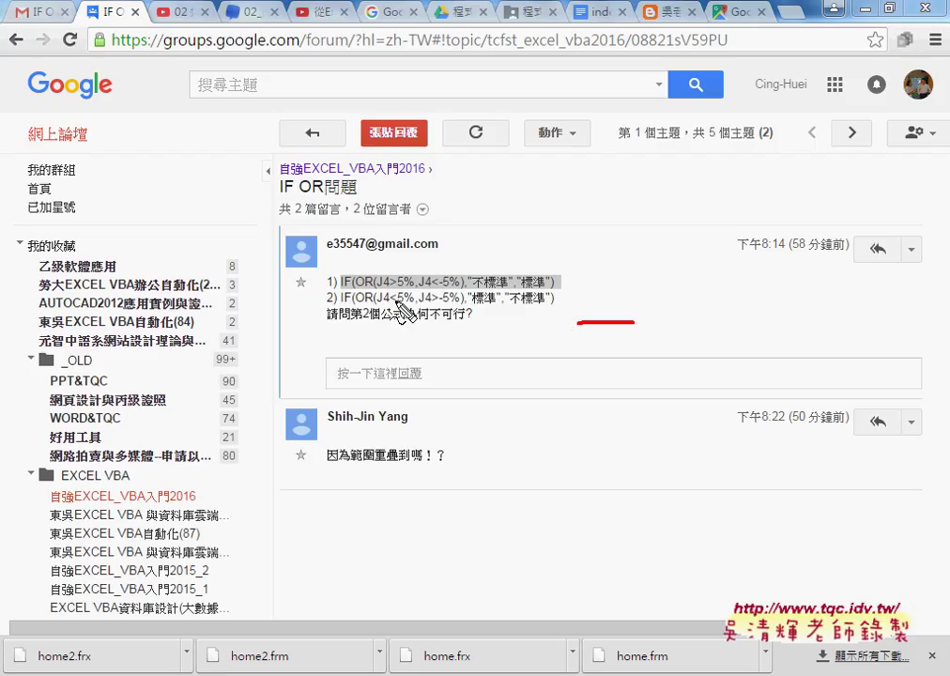
pyautogui.moveTo(384, 302); pyautogui.dragTo(410, 302)
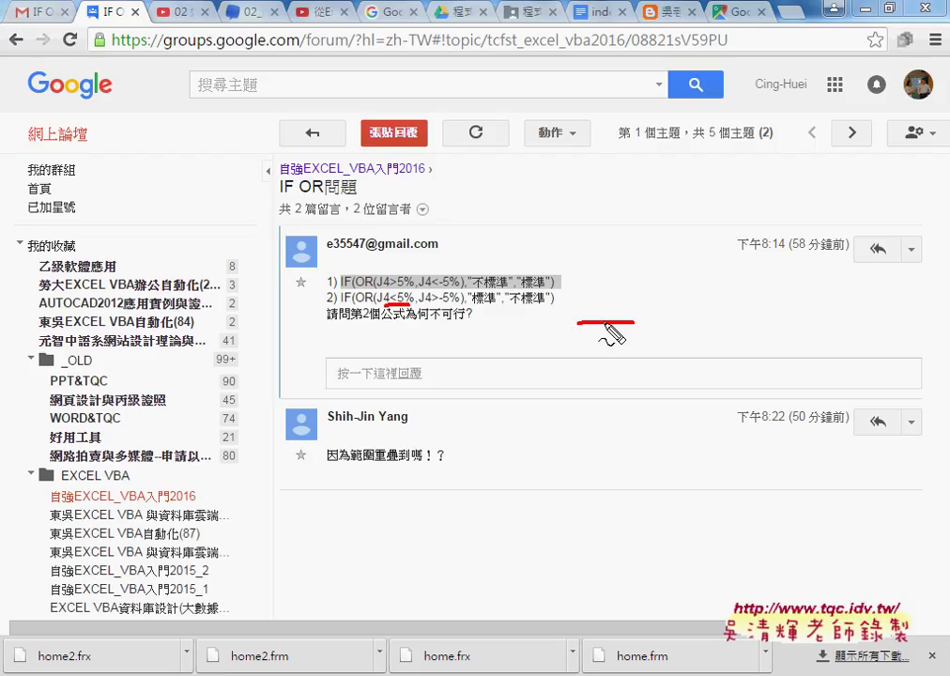
pyautogui.moveTo(605, 322)
pyautogui.mouseDown()
pyautogui.moveTo(606, 383)
pyautogui.moveTo(616, 367)
pyautogui.mouseUp()
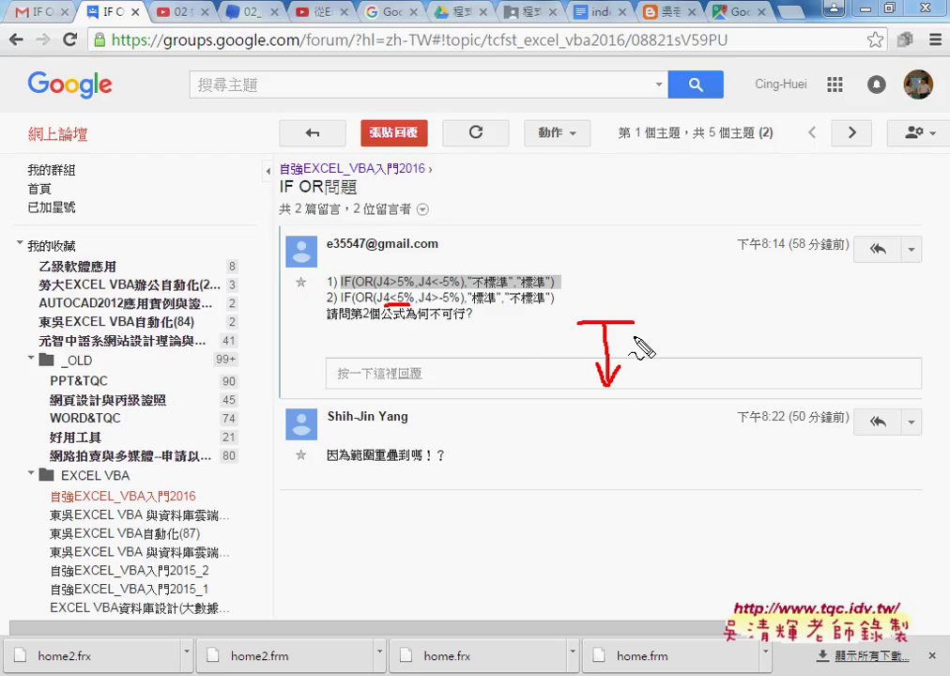
pyautogui.moveTo(592, 450)
pyautogui.mouseDown()
pyautogui.moveTo(651, 449)
pyautogui.moveTo(624, 382)
pyautogui.moveTo(612, 395)
pyautogui.mouseUp()
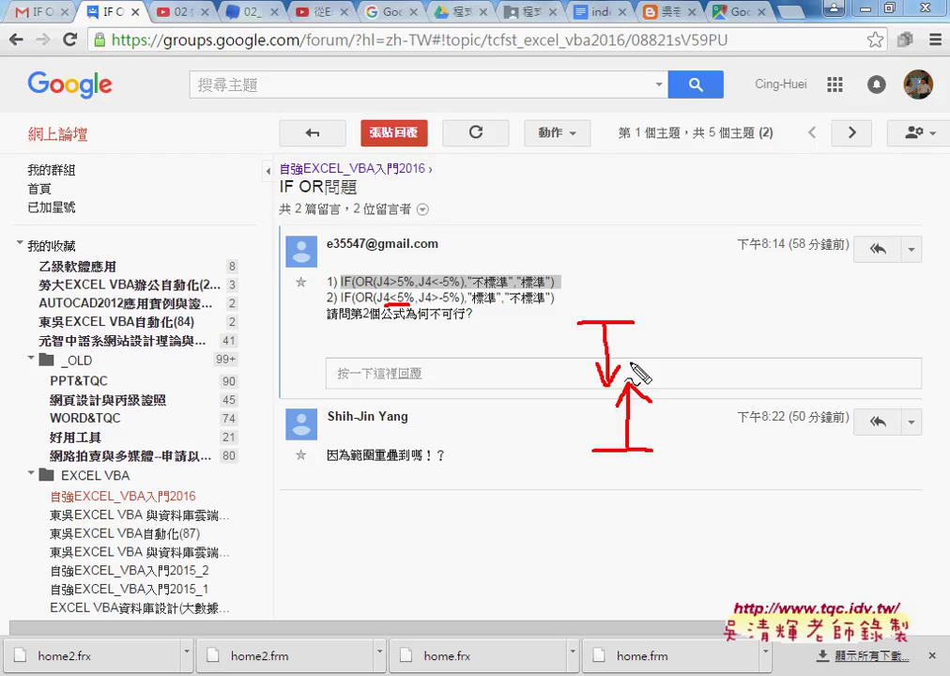
pyautogui.moveTo(626, 382)
pyautogui.mouseDown()
pyautogui.moveTo(626, 326)
pyautogui.moveTo(638, 340)
pyautogui.mouseUp()
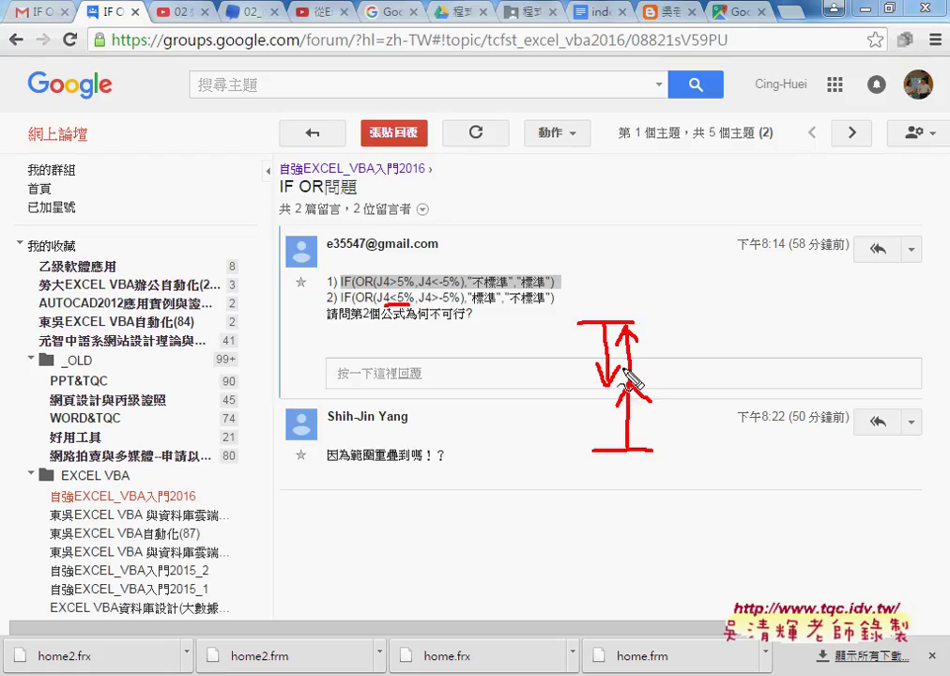
pyautogui.moveTo(608, 385)
pyautogui.mouseDown()
pyautogui.moveTo(608, 444)
pyautogui.moveTo(618, 427)
pyautogui.mouseUp()
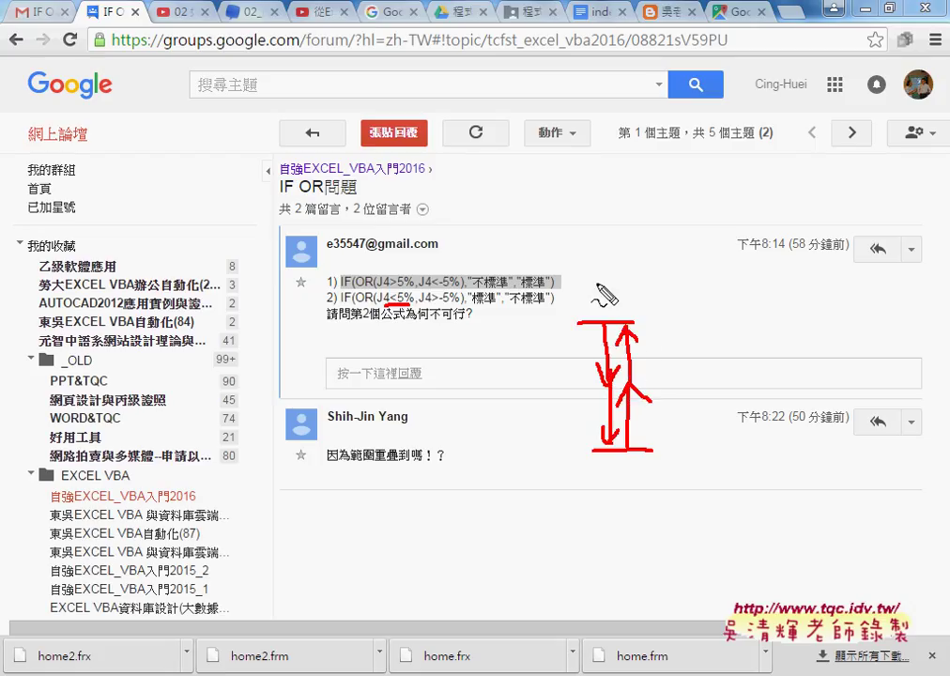
pyautogui.moveTo(601, 272)
pyautogui.mouseDown()
pyautogui.moveTo(627, 258)
pyautogui.moveTo(612, 314)
pyautogui.mouseUp()
pyautogui.moveTo(617, 511)
pyautogui.mouseDown()
pyautogui.moveTo(649, 483)
pyautogui.moveTo(617, 505)
pyautogui.mouseUp()
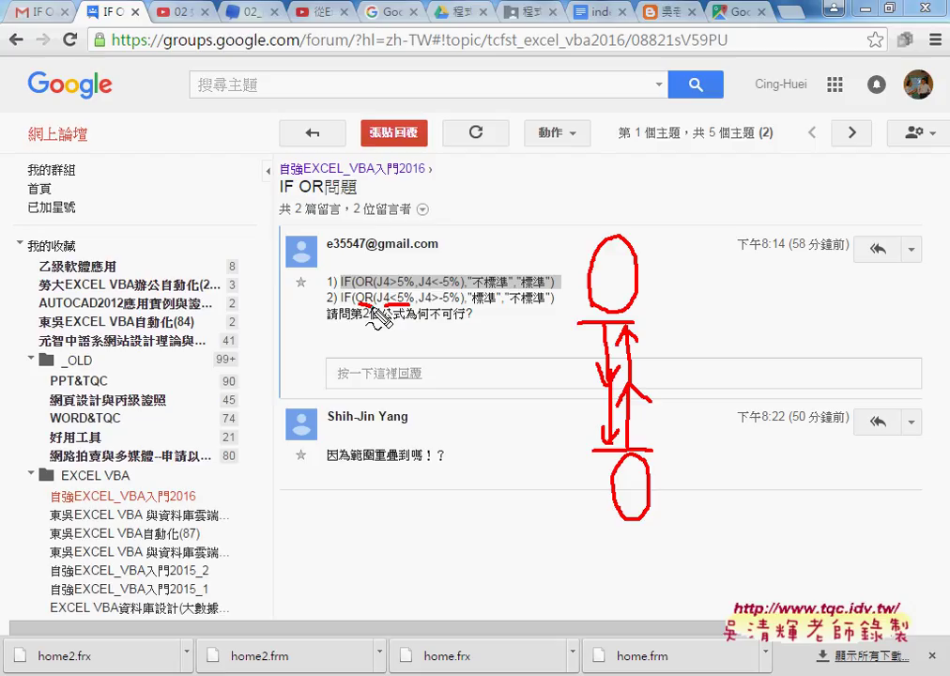
pyautogui.press('Escape')
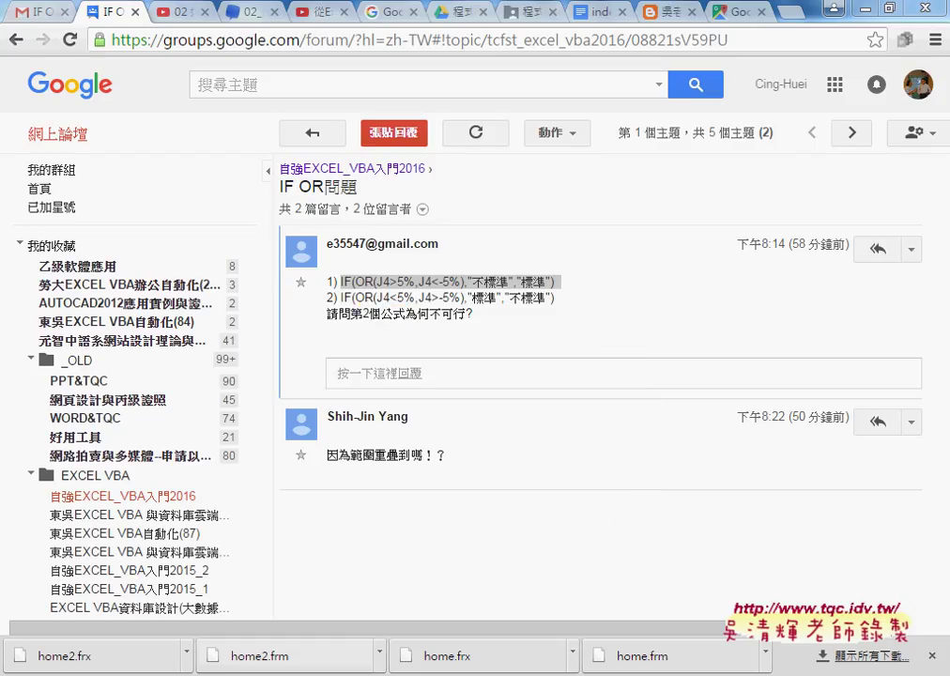
# Step: In 02邏輯函數.xls's 綜合練習 sheet, change K4's OR to AND and fill down to K13
pyautogui.click(371, 671)
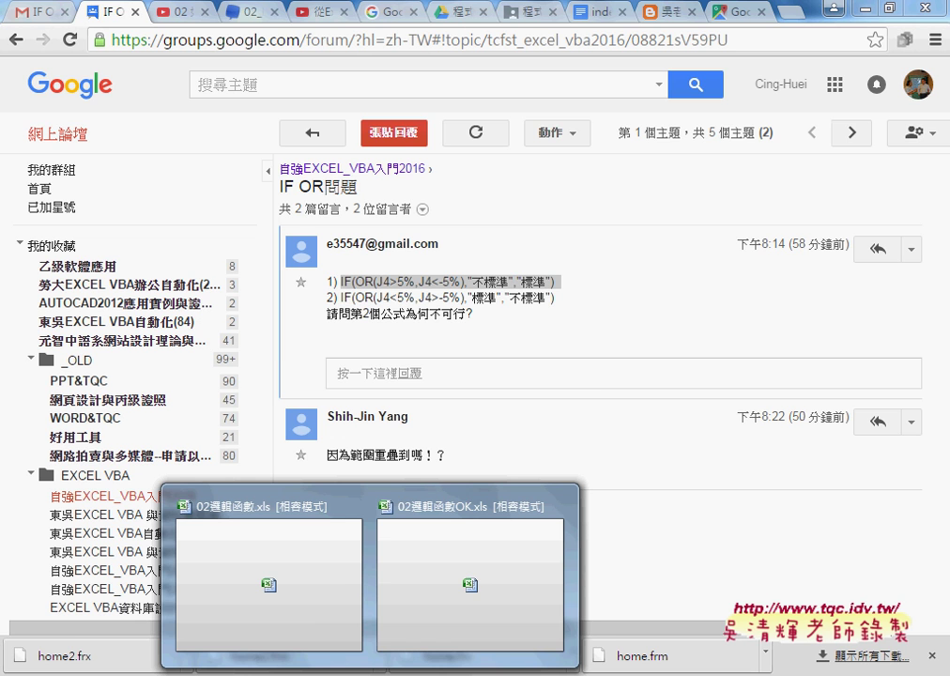
pyautogui.click(308, 620)
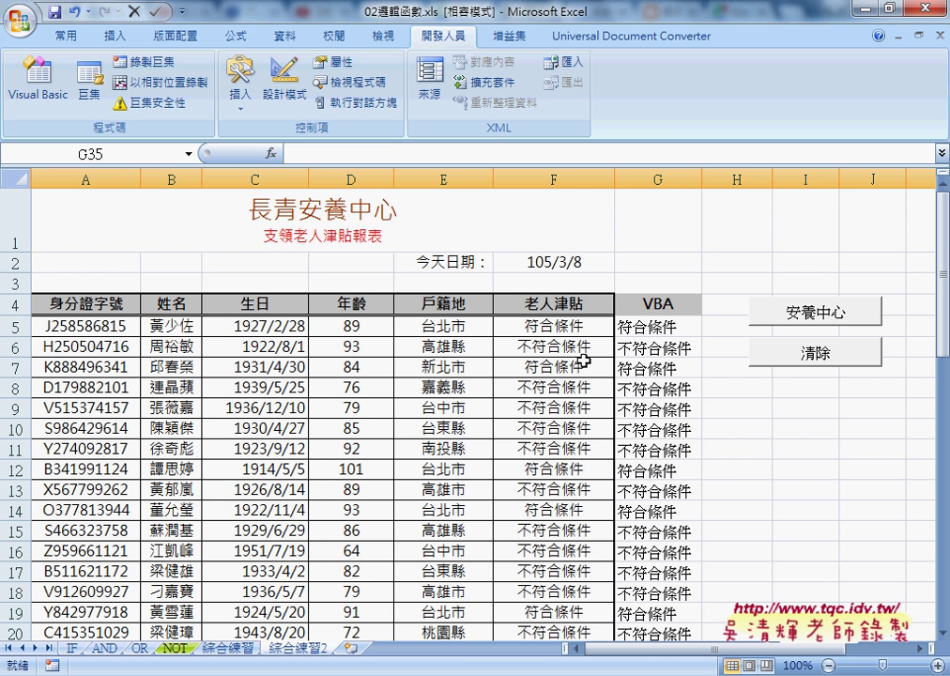
pyautogui.click(244, 648)
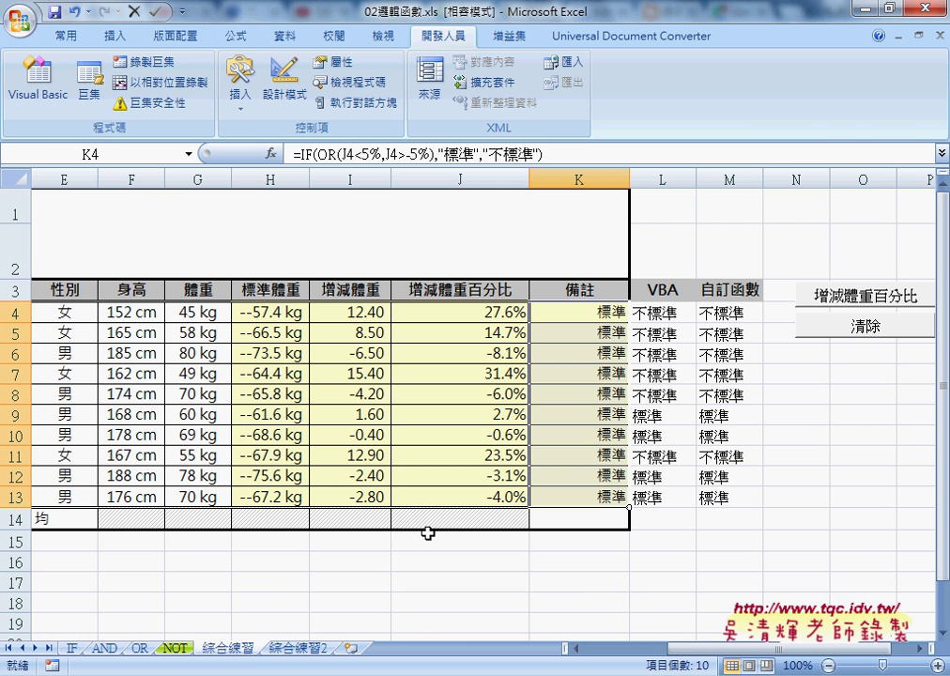
pyautogui.click(587, 319)
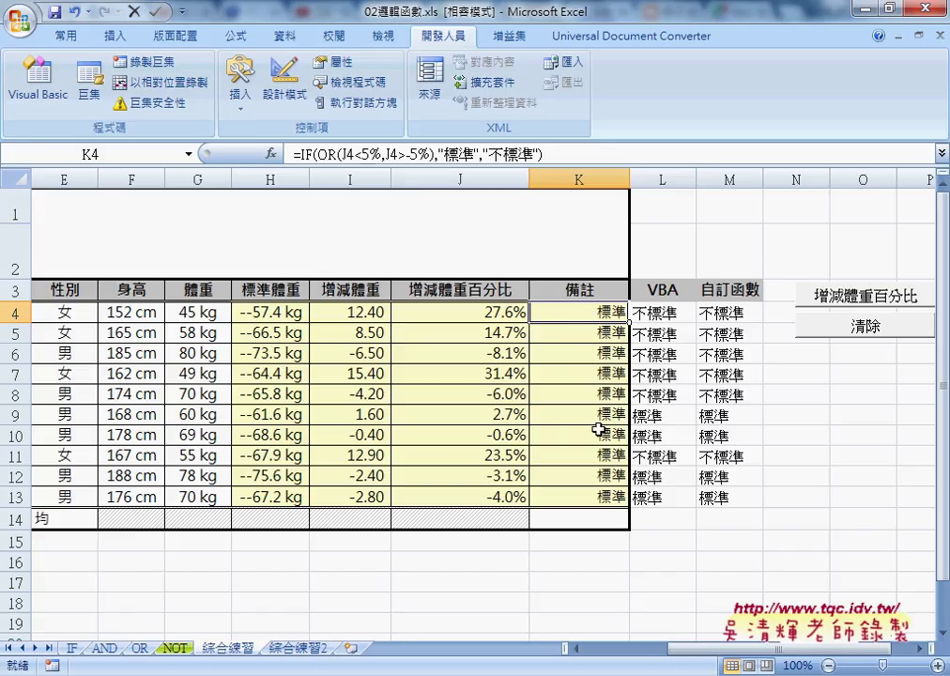
pyautogui.doubleClick(329, 154)
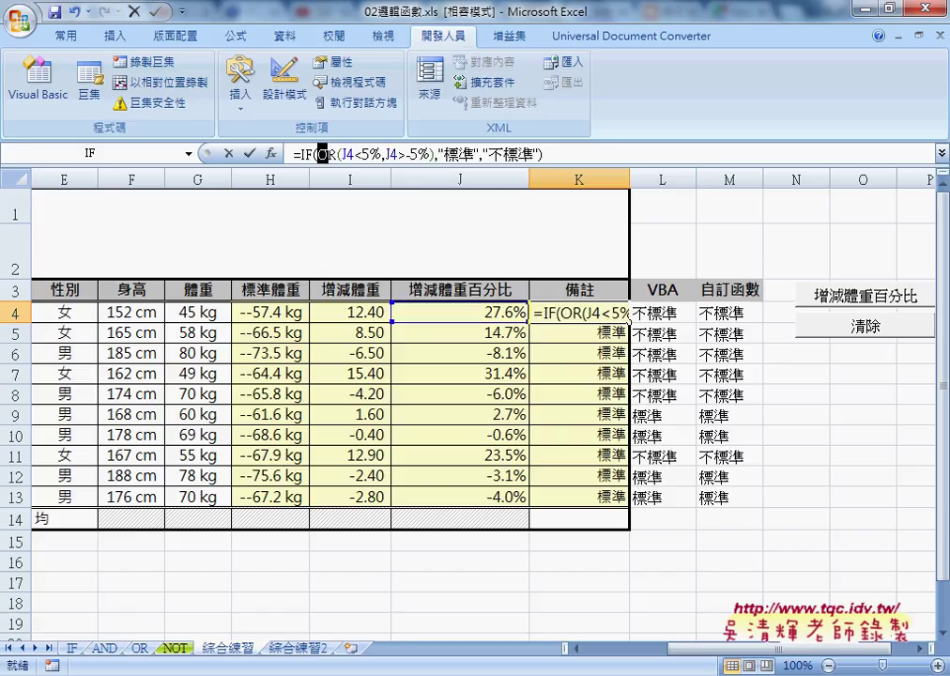
pyautogui.write('a')
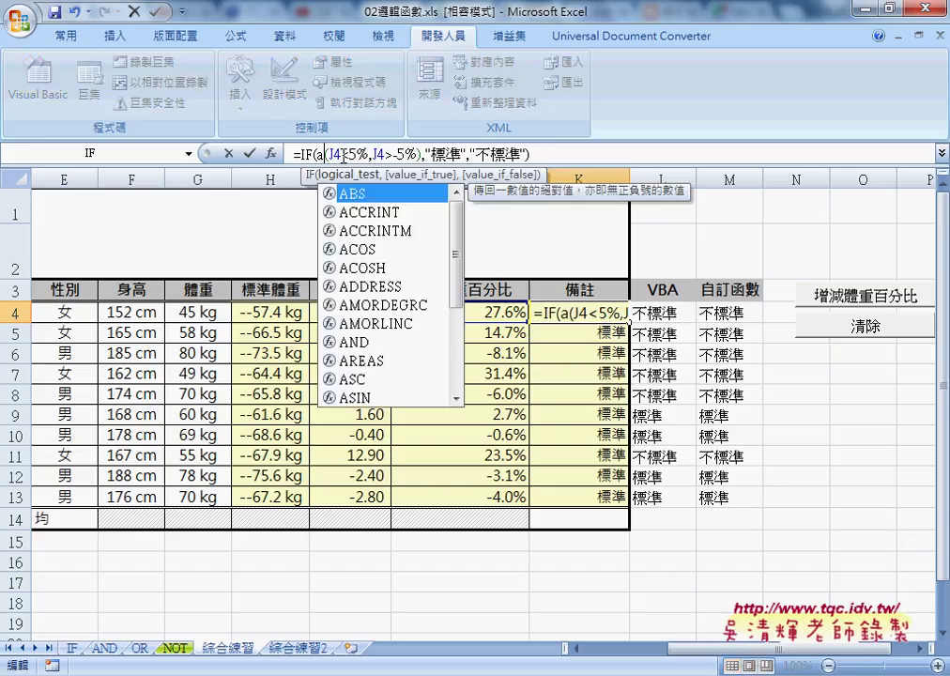
pyautogui.write('nd')
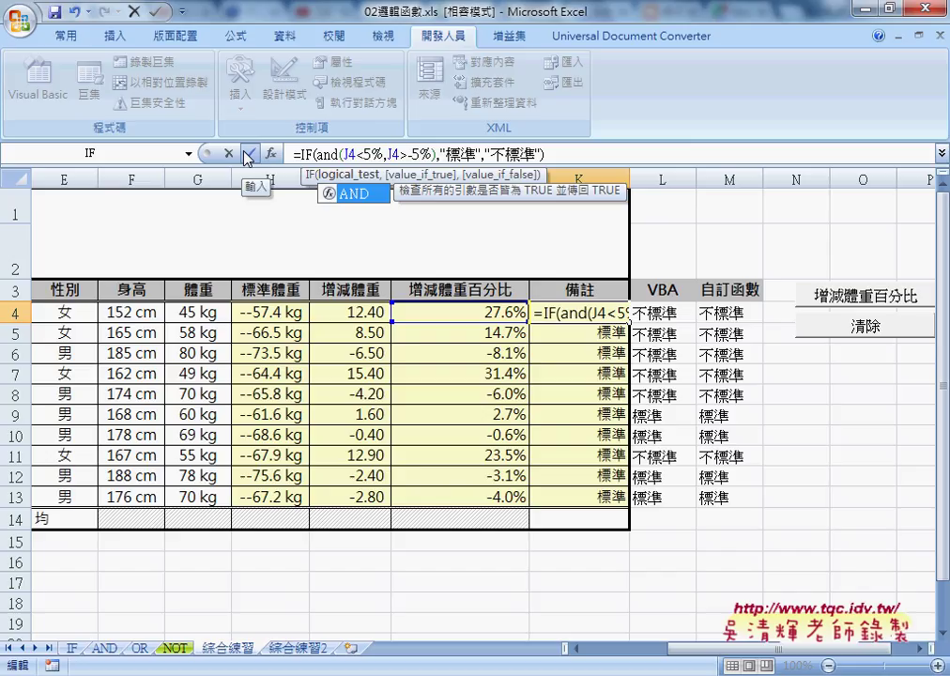
pyautogui.click(250, 152)
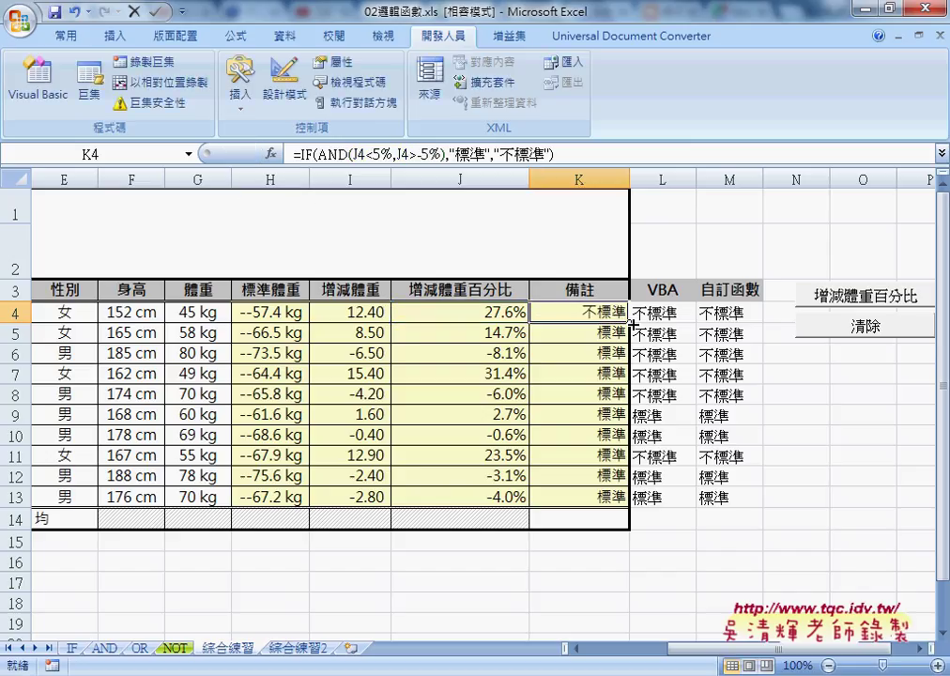
pyautogui.moveTo(628, 321); pyautogui.dragTo(620, 506)
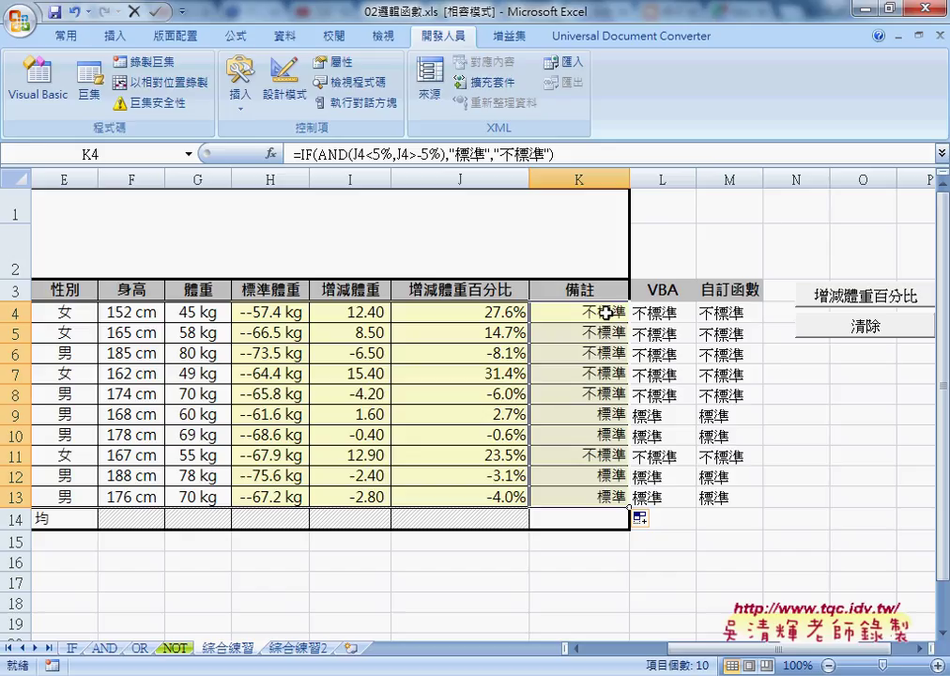
# Step: Bring 02邏輯函數OK.xls forward and open its 安養中心系統 entry form
pyautogui.click(301, 654)
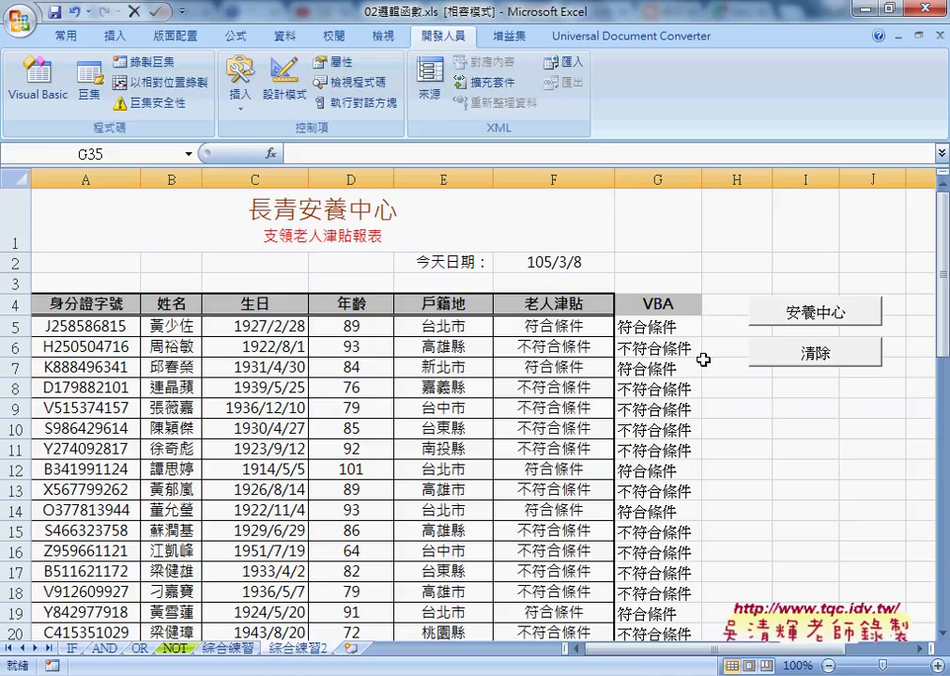
pyautogui.moveTo(466, 646)
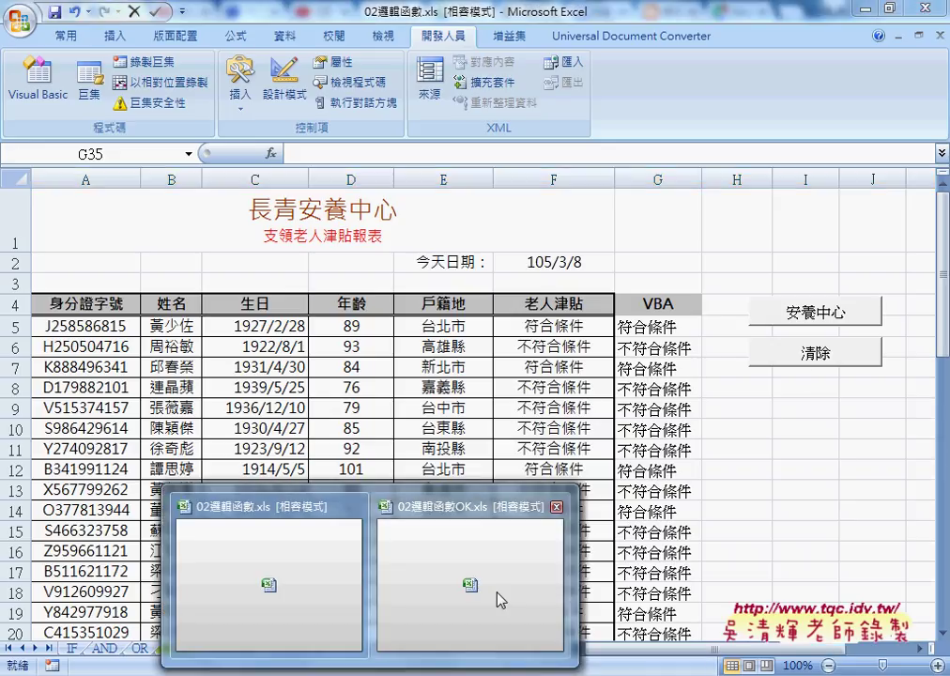
pyautogui.click(497, 600)
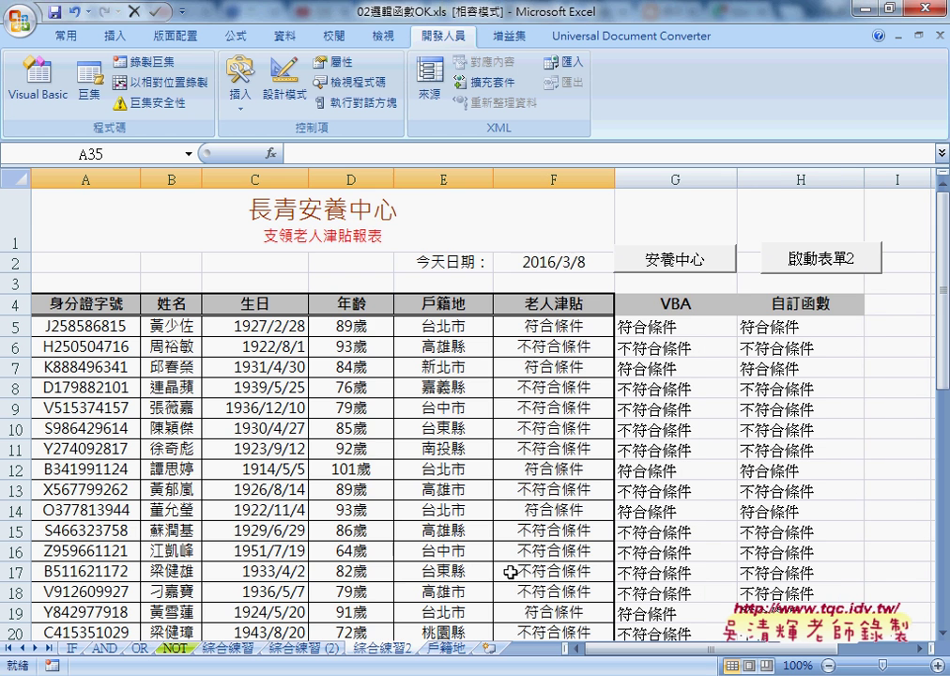
pyautogui.click(809, 262)
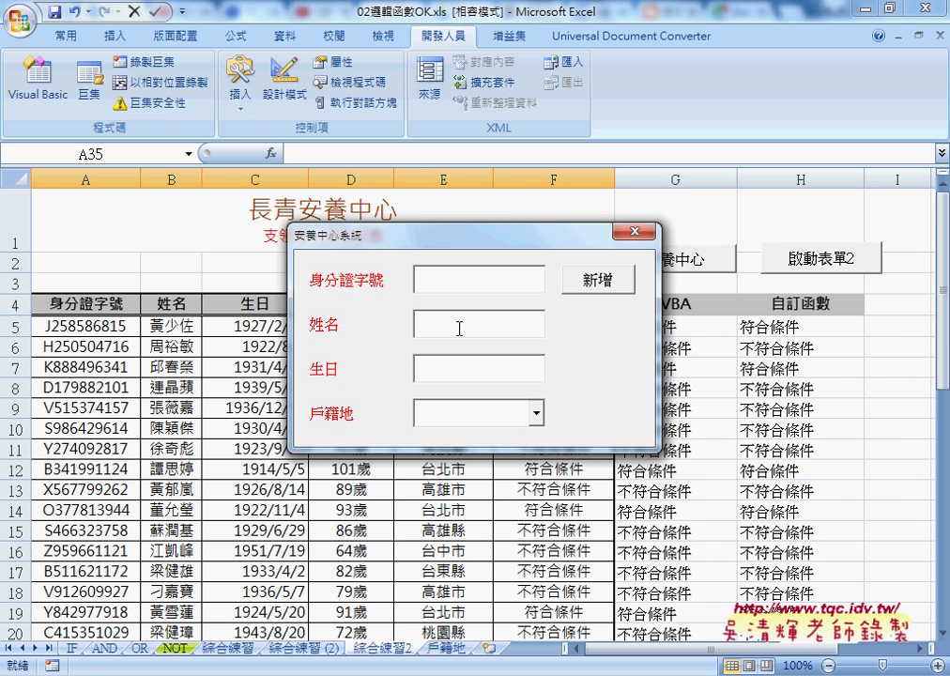
pyautogui.click(458, 328)
# Step: Close the entry form and return to the 02邏輯函數.xls workbook
pyautogui.click(627, 233)
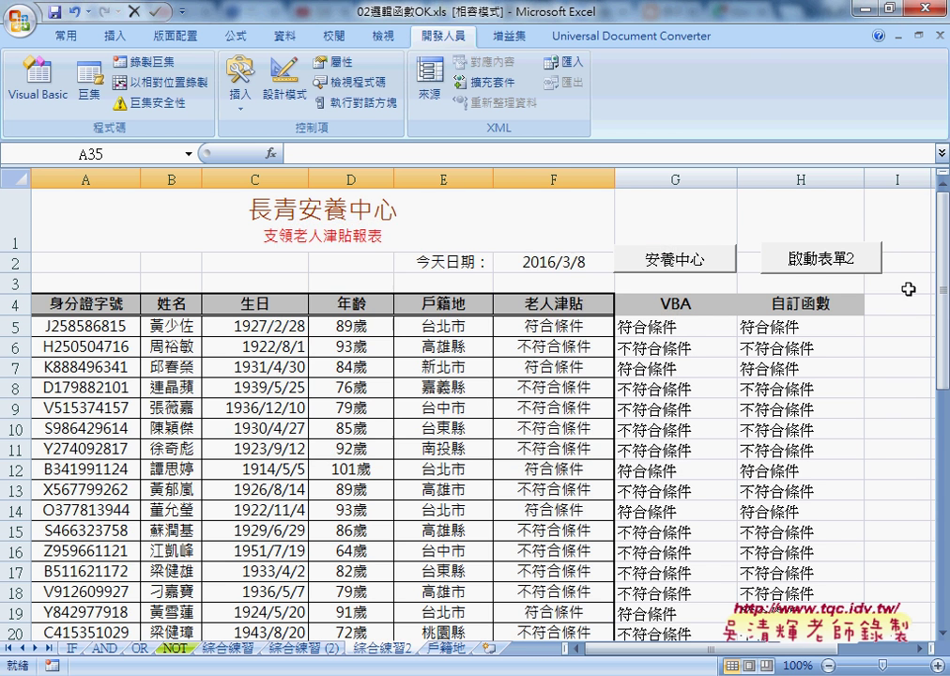
pyautogui.moveTo(941, 289); pyautogui.dragTo(942, 479)
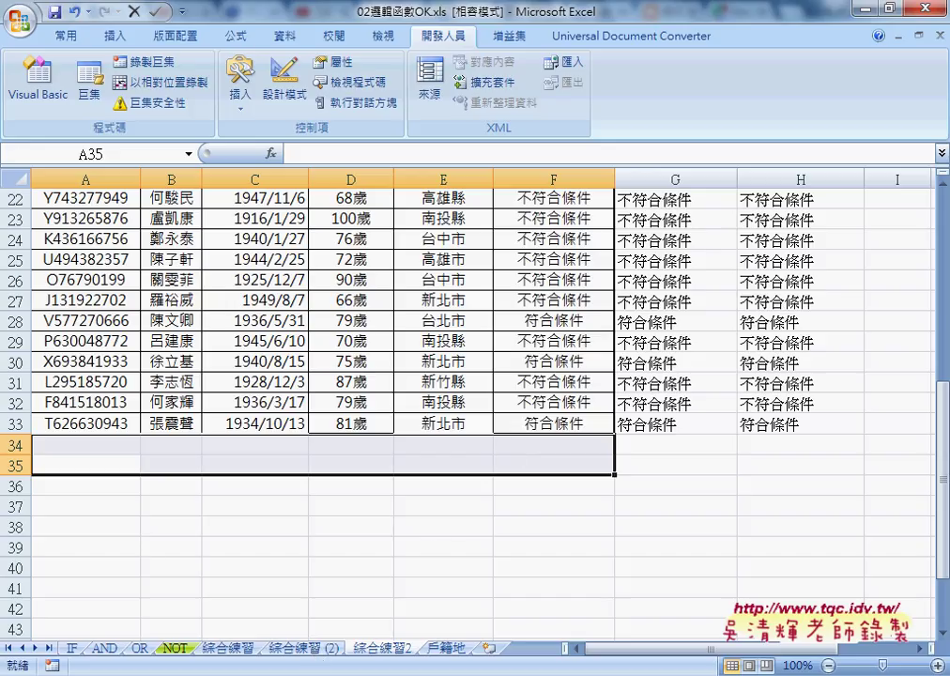
pyautogui.moveTo(316, 674)
pyautogui.click(322, 608)
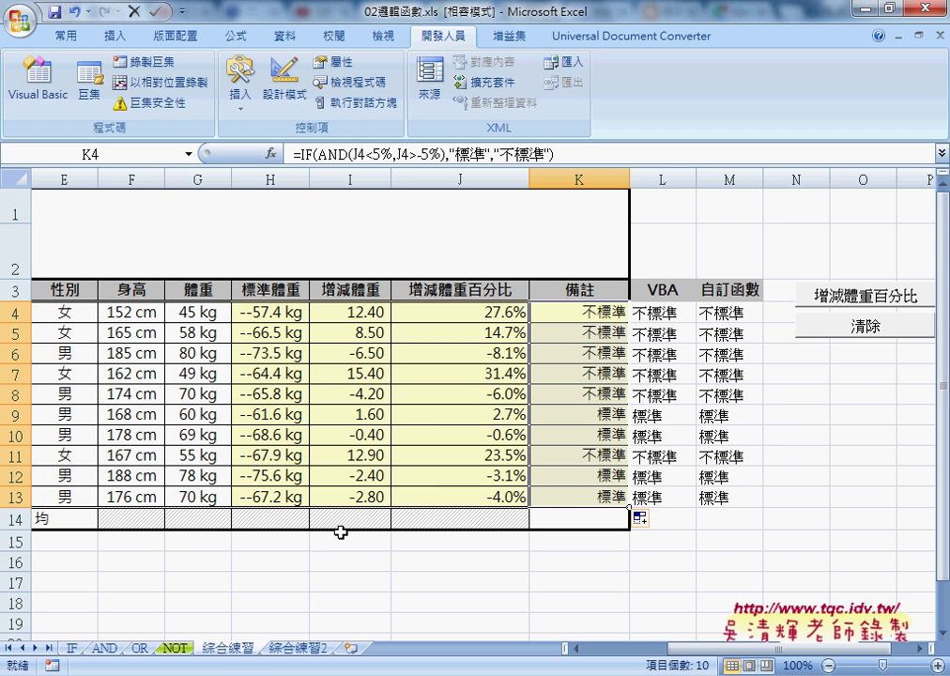
# Step: After checking J9's percentage formula, select the 標準 rows 9, 10, 12 and 13 together
pyautogui.click(433, 419)
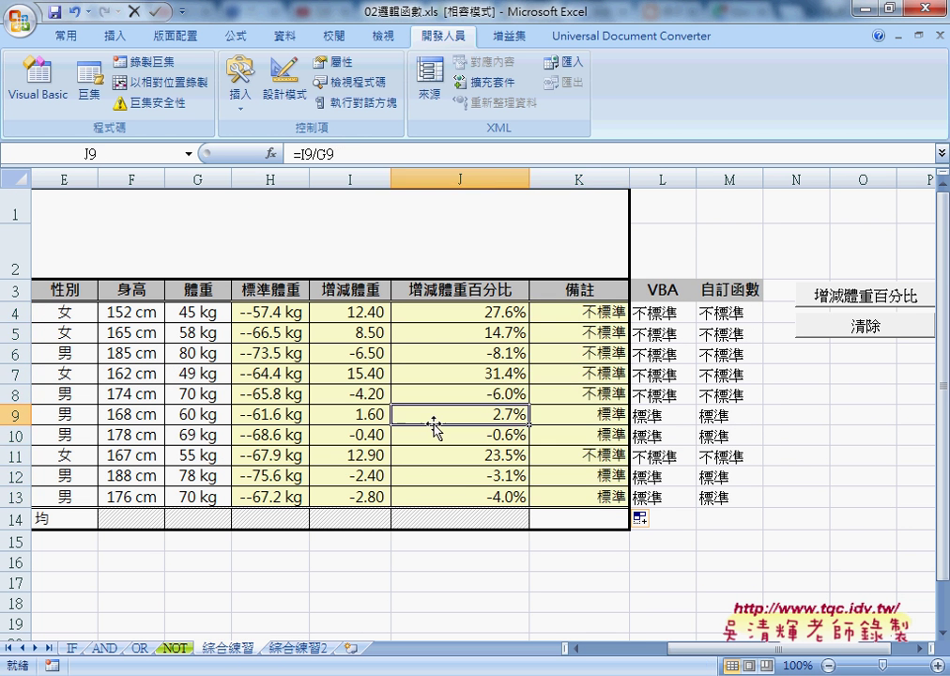
pyautogui.moveTo(741, 437); pyautogui.dragTo(44, 420)
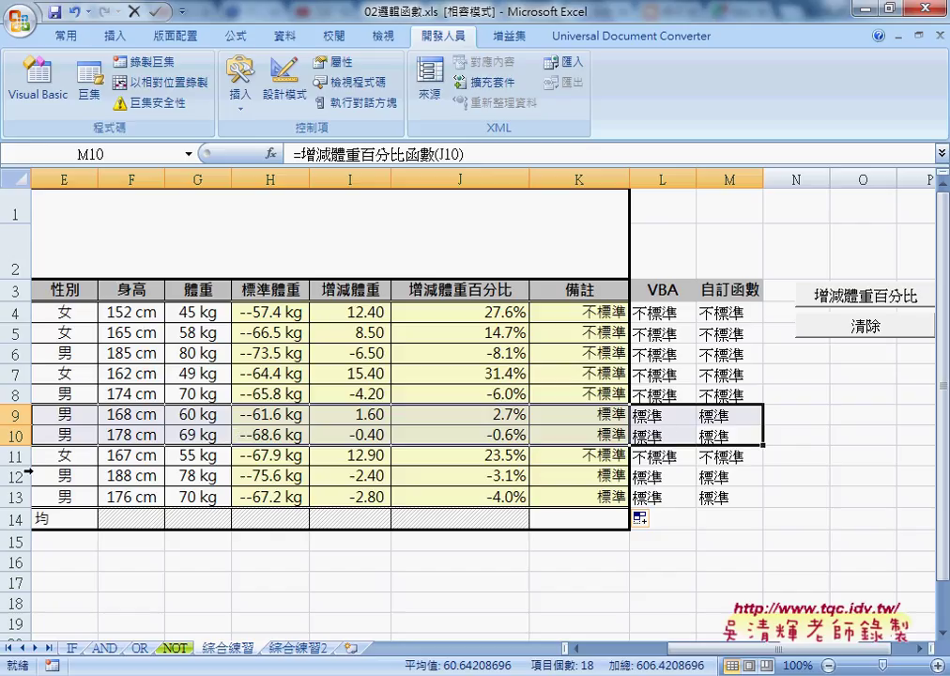
pyautogui.moveTo(26, 474); pyautogui.dragTo(26, 496)
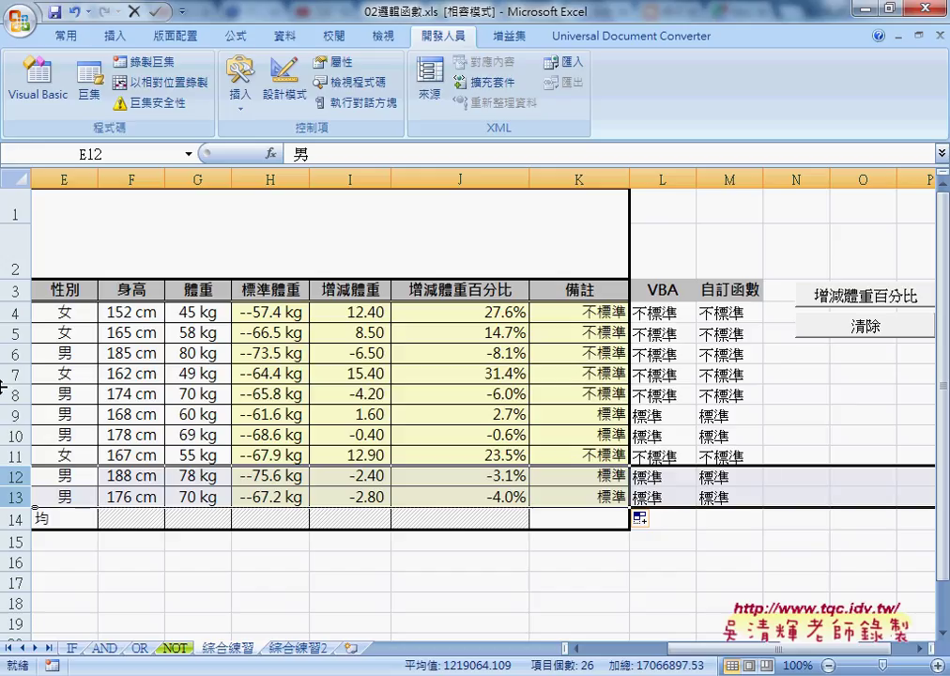
pyautogui.keyDown('ctrl'); pyautogui.moveTo(14, 414); pyautogui.dragTo(14, 434); pyautogui.keyUp('ctrl')
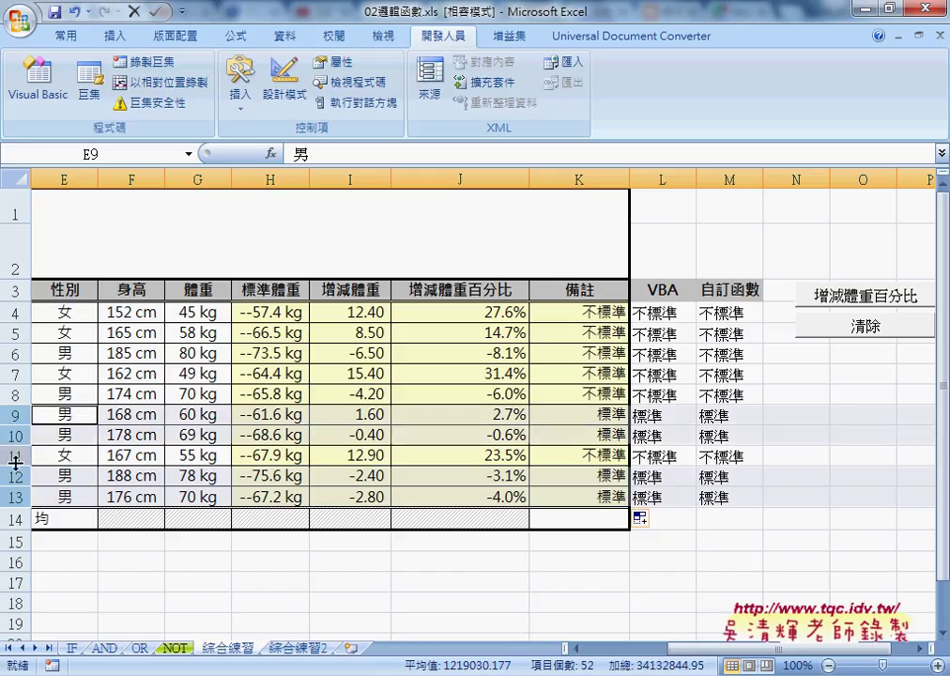
pyautogui.rightClick(334, 495)
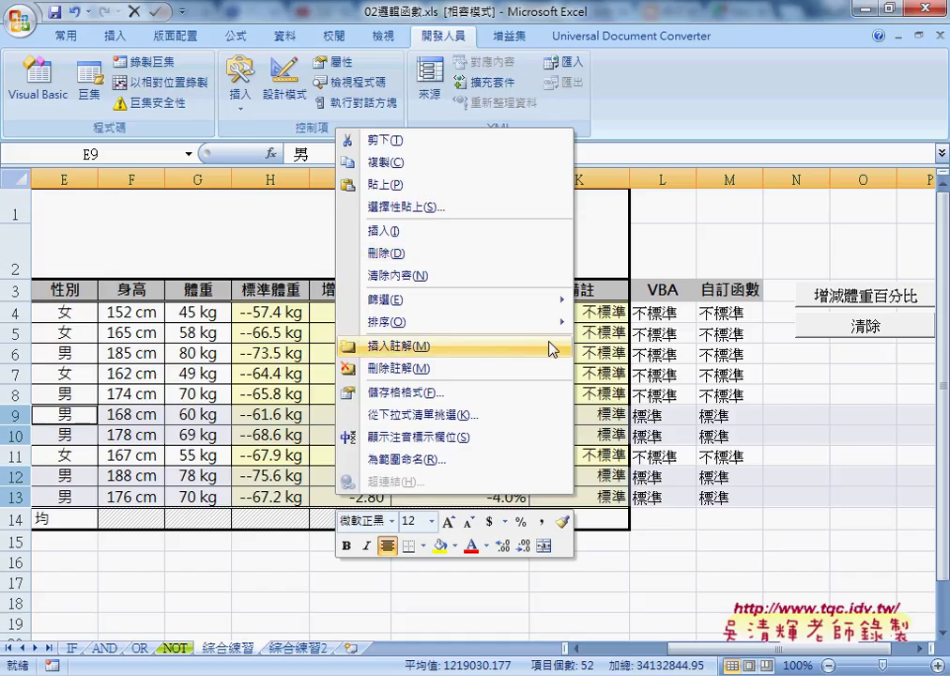
pyautogui.press('Escape')
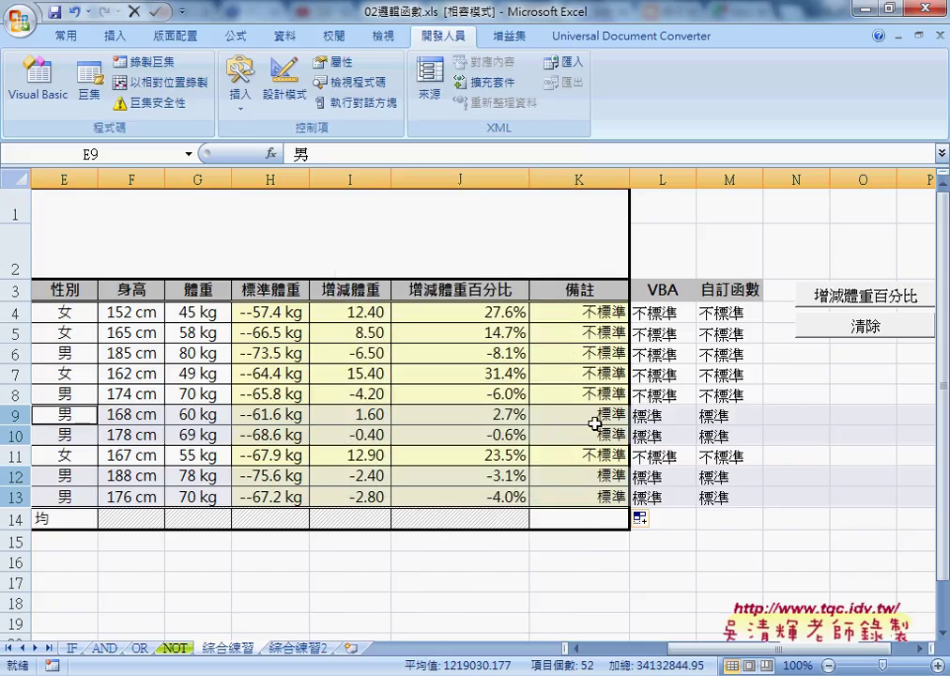
pyautogui.click(595, 415)
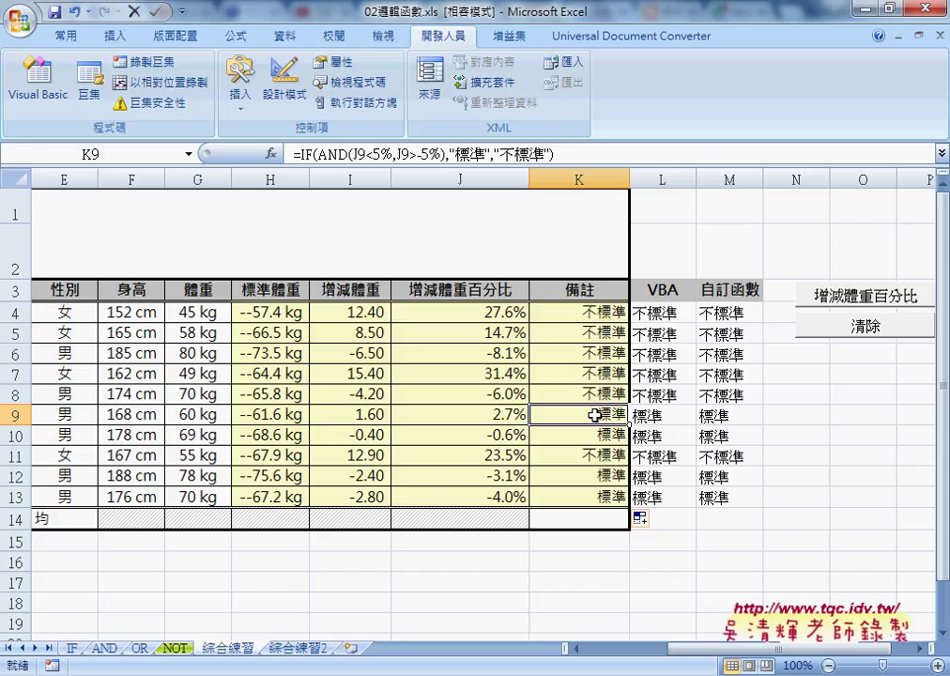
pyautogui.click(605, 313)
pyautogui.click(608, 456)
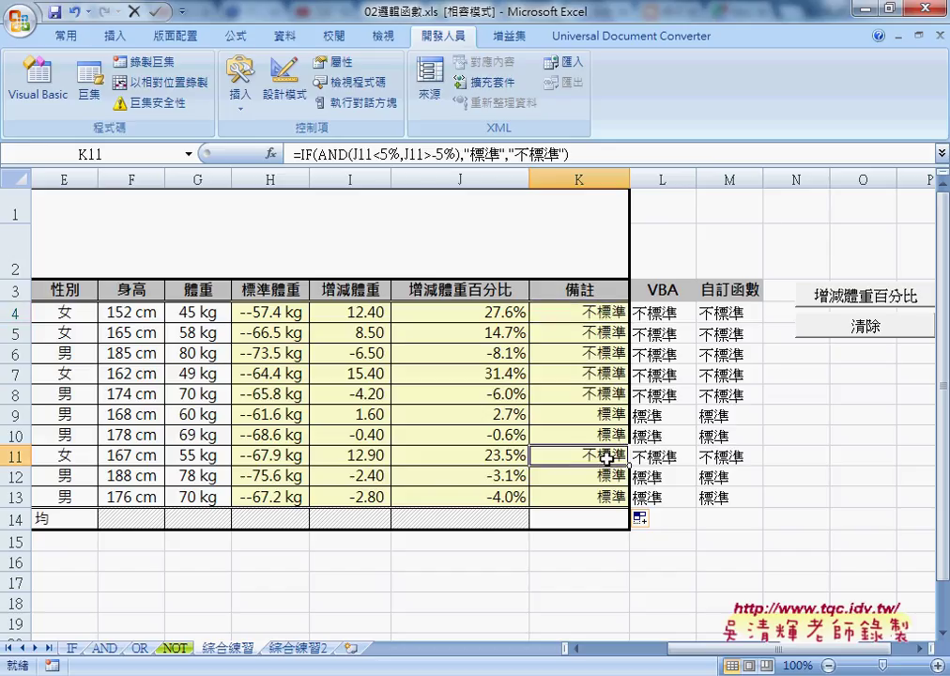
pyautogui.click(602, 414)
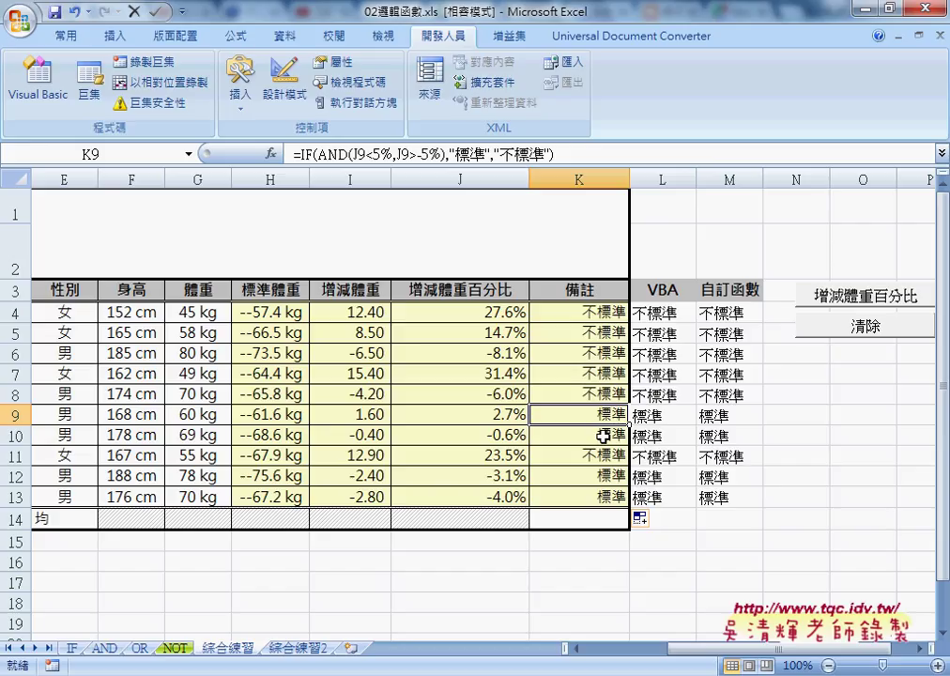
pyautogui.click(14, 414)
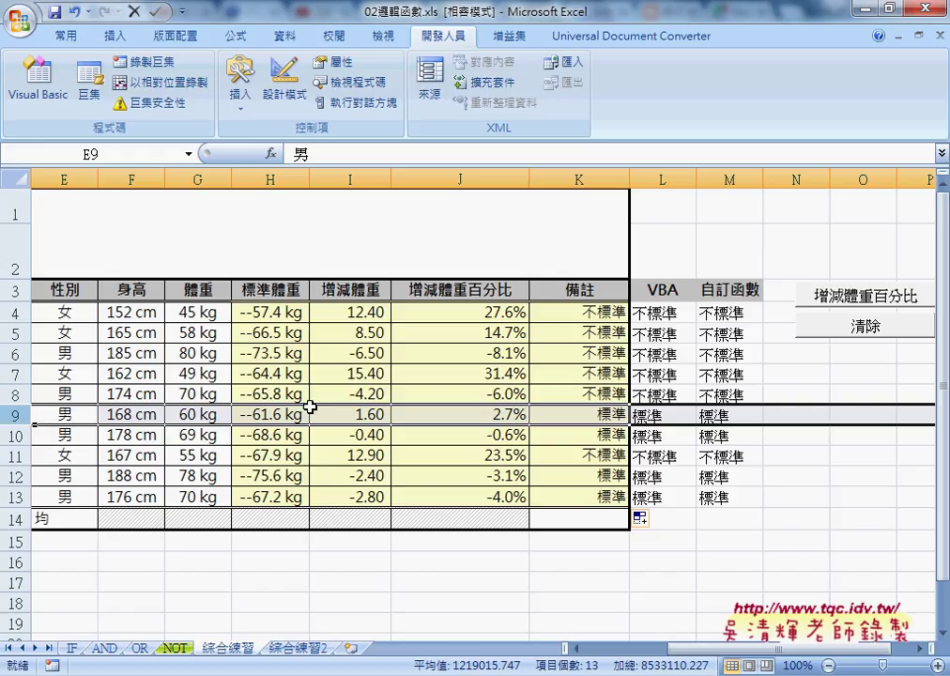
# Step: Widen column N, select N4, and run the macro with Ctrl+E
pyautogui.click(589, 293)
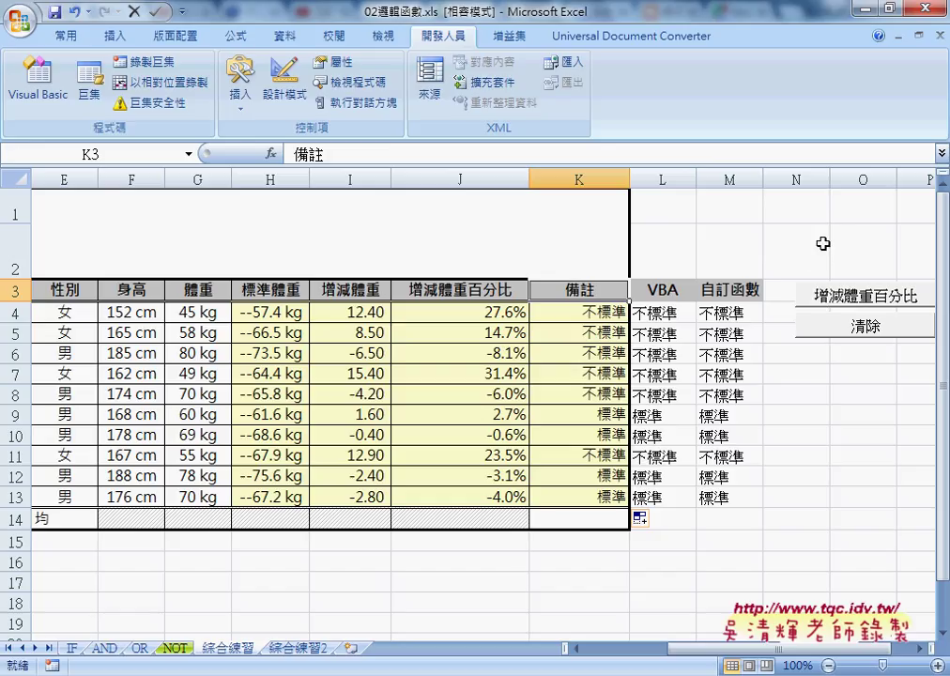
pyautogui.moveTo(829, 180); pyautogui.dragTo(866, 179)
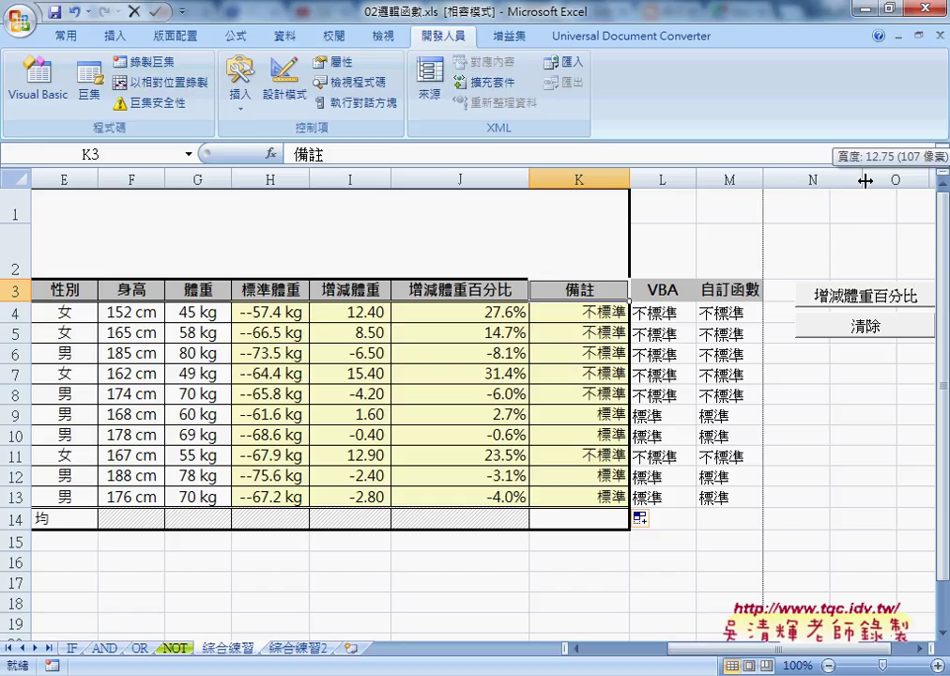
pyautogui.click(779, 292)
pyautogui.click(781, 312)
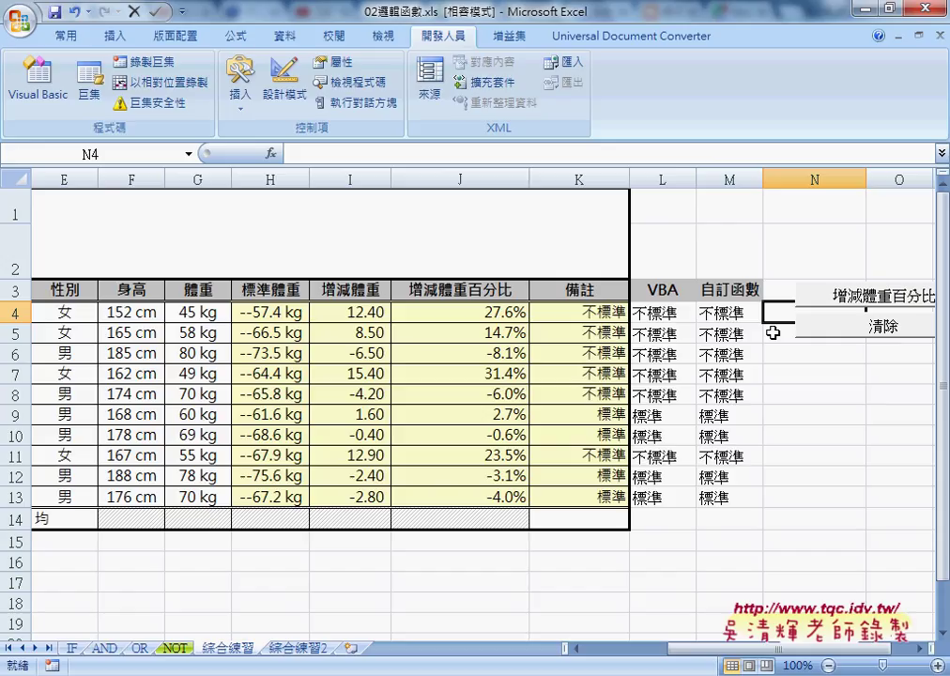
pyautogui.hotkey('ctrl', 'e')
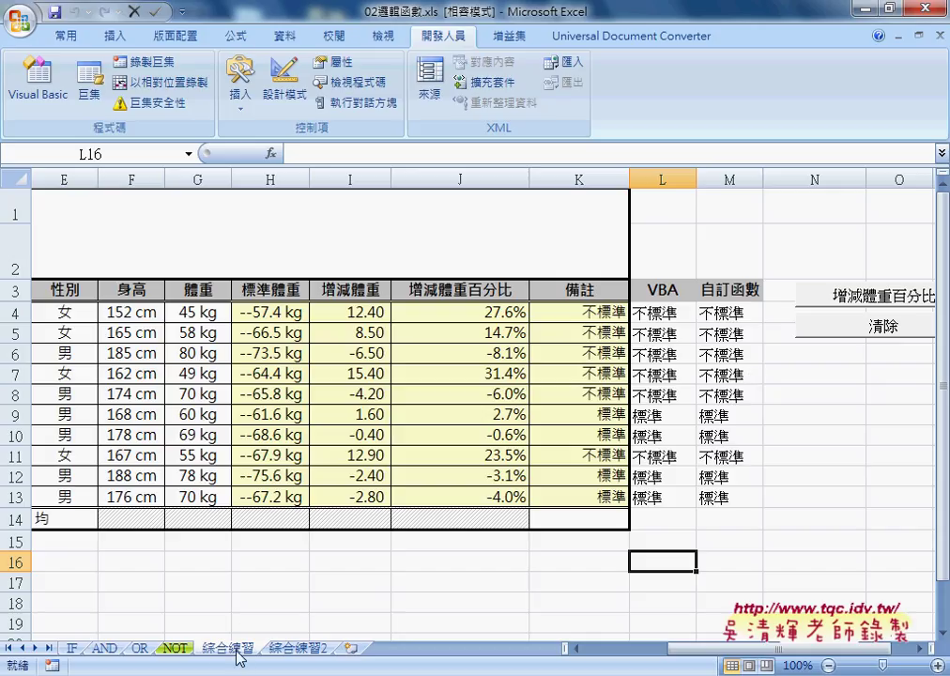
# Step: Copy the 綜合練習 sheet as 綜合練習 (2), placed just before 綜合練習2
pyautogui.moveTo(240, 657)
pyautogui.mouseDown()
pyautogui.moveTo(261, 635)
pyautogui.moveTo(298, 645)
pyautogui.mouseUp()
pyautogui.moveTo(298, 644); pyautogui.dragTo(312, 646)
pyautogui.moveTo(313, 645); pyautogui.dragTo(305, 640)
pyautogui.moveTo(305, 640); pyautogui.dragTo(305, 639)
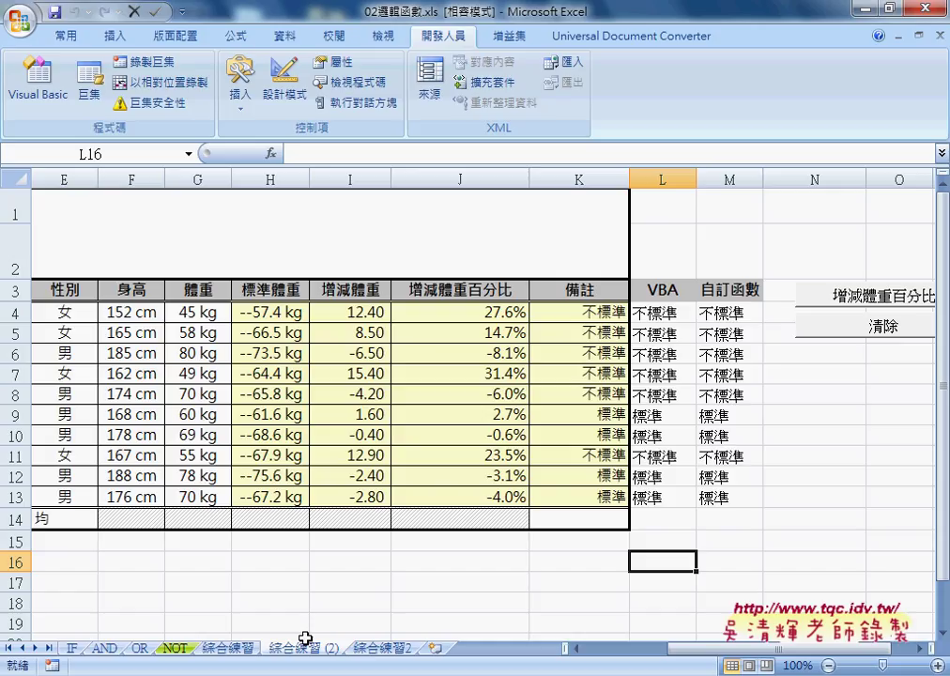
# Step: Try 移動或複製 with 建立複本 ticked, cancel it, then display the 綜合練習 (2) sheet
pyautogui.rightClick(242, 650)
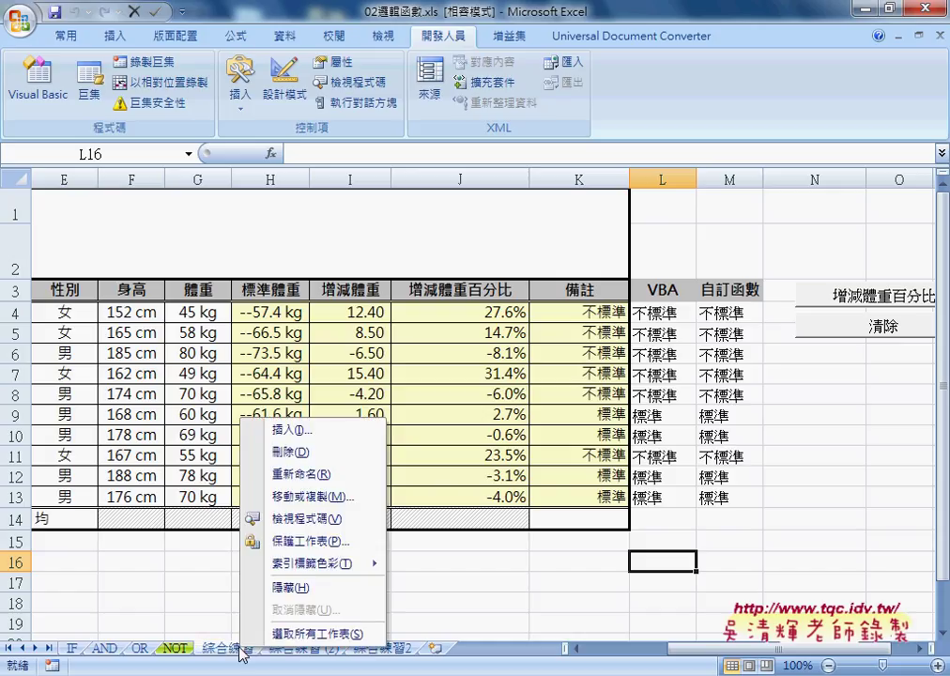
pyautogui.click(274, 497)
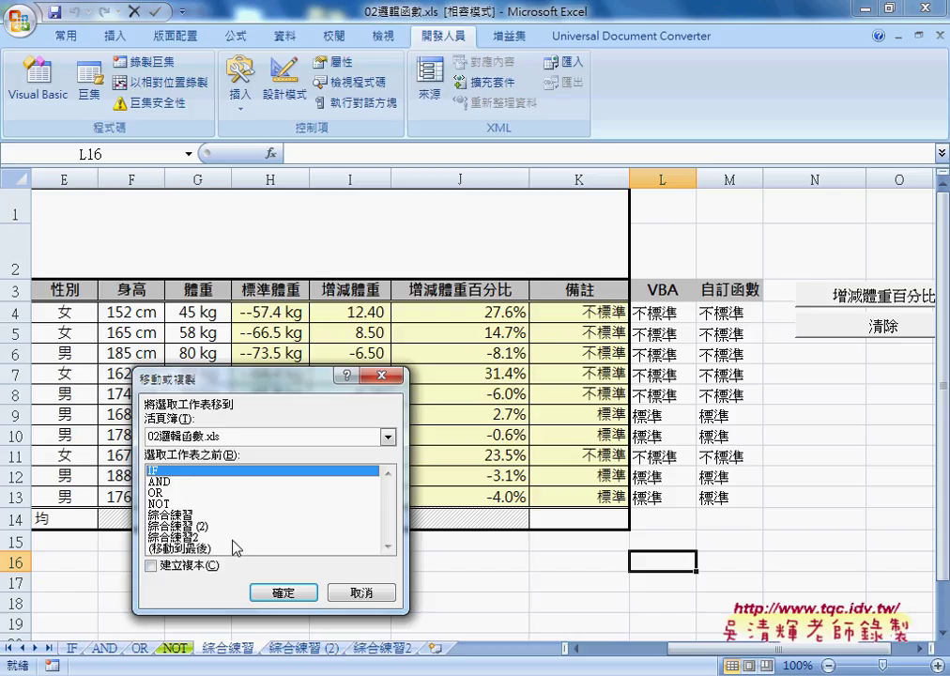
pyautogui.click(199, 567)
pyautogui.click(307, 440)
pyautogui.click(306, 441)
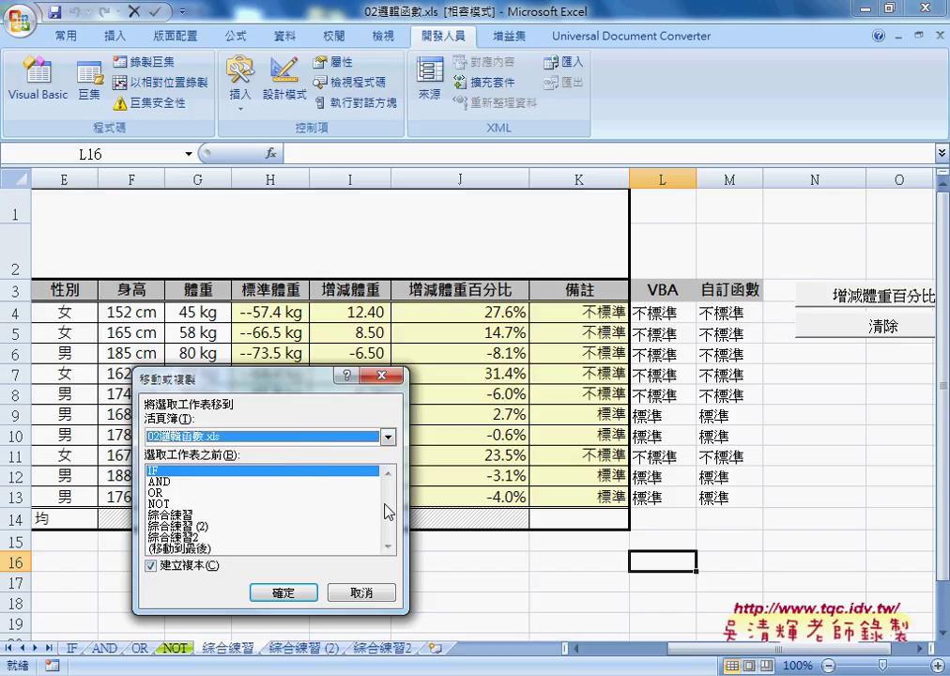
pyautogui.click(188, 548)
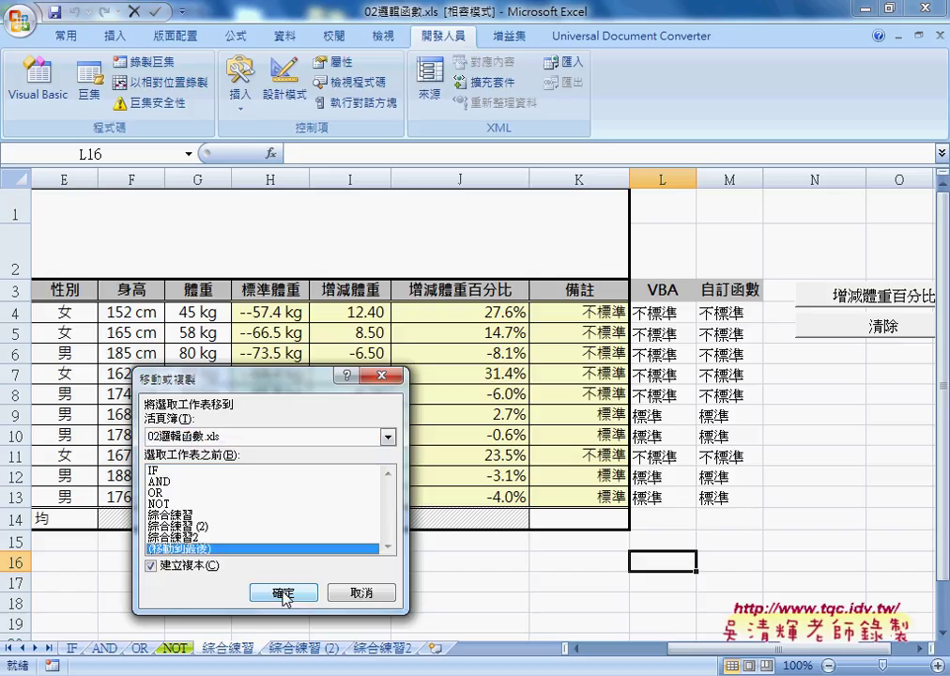
pyautogui.click(366, 594)
pyautogui.moveTo(265, 626); pyautogui.dragTo(303, 626)
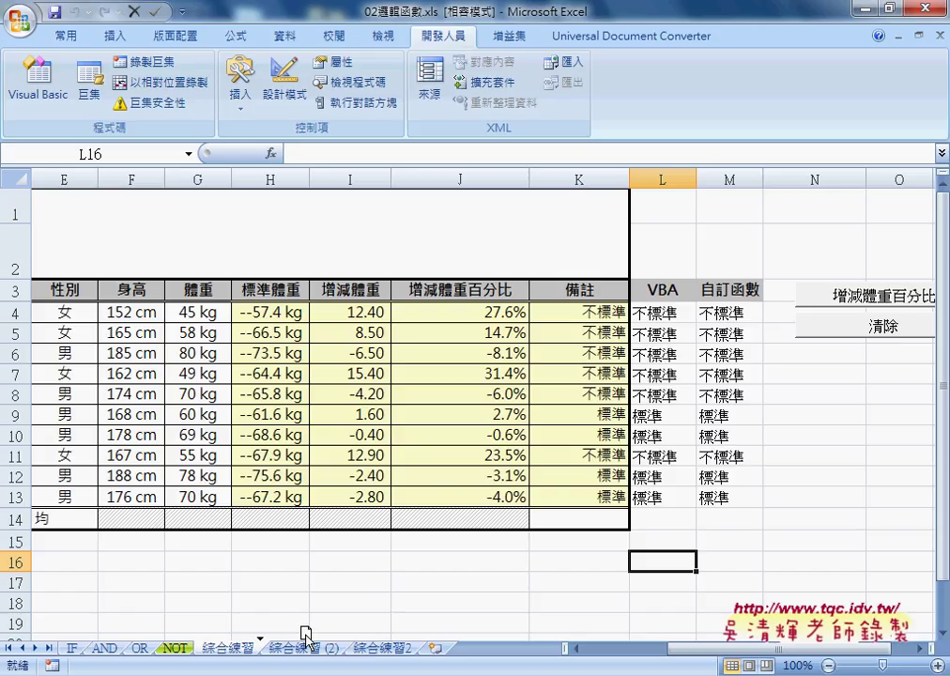
pyautogui.moveTo(302, 626); pyautogui.dragTo(309, 646)
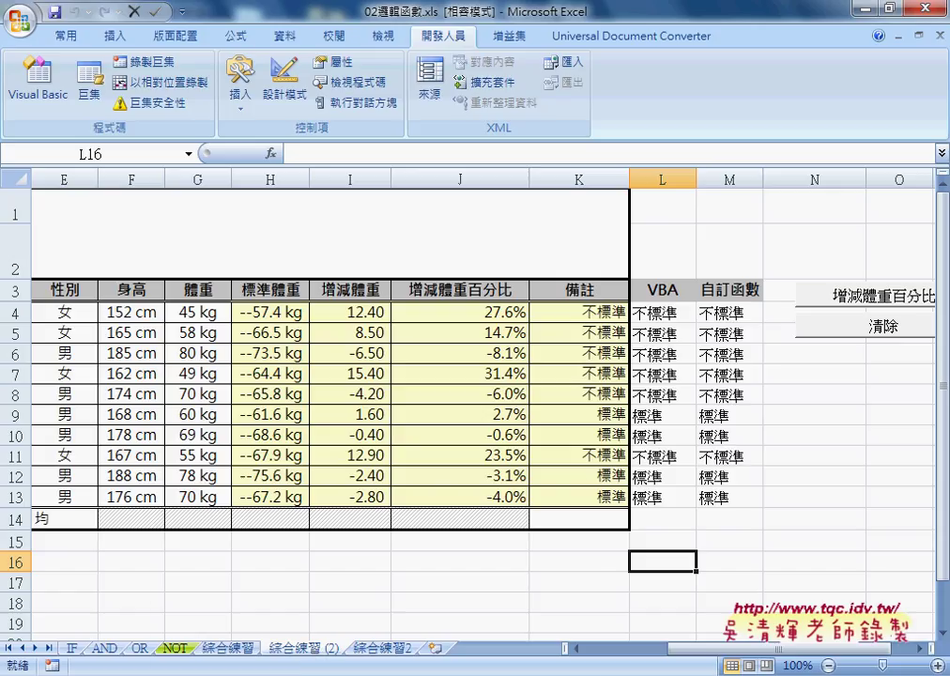
# Step: Run the 增減體重刪除_反向 macro to delete the 標準 rows, then close the editor
pyautogui.click(477, 583)
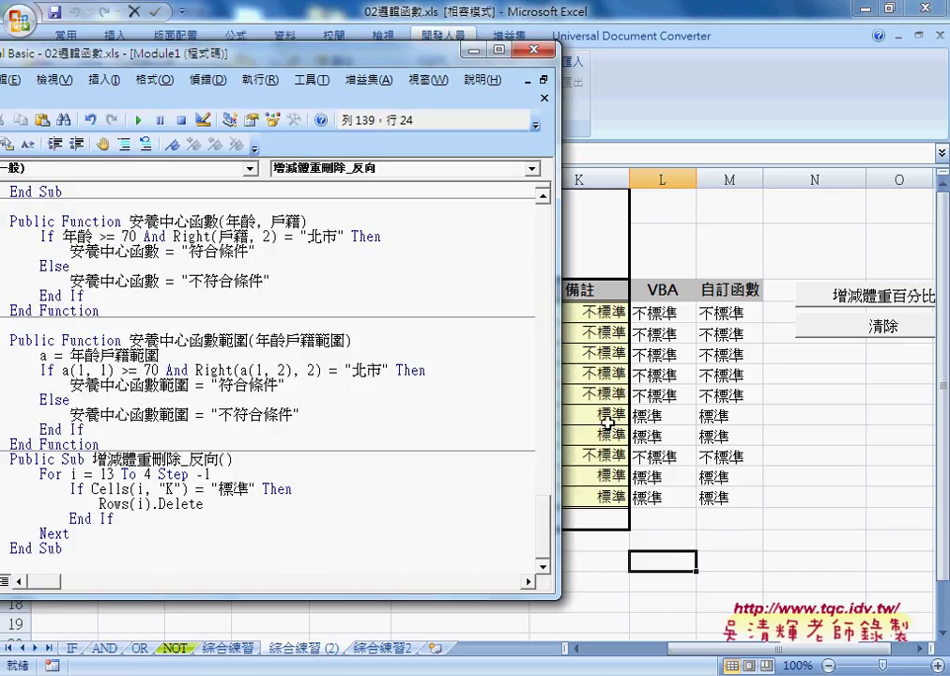
pyautogui.click(245, 282)
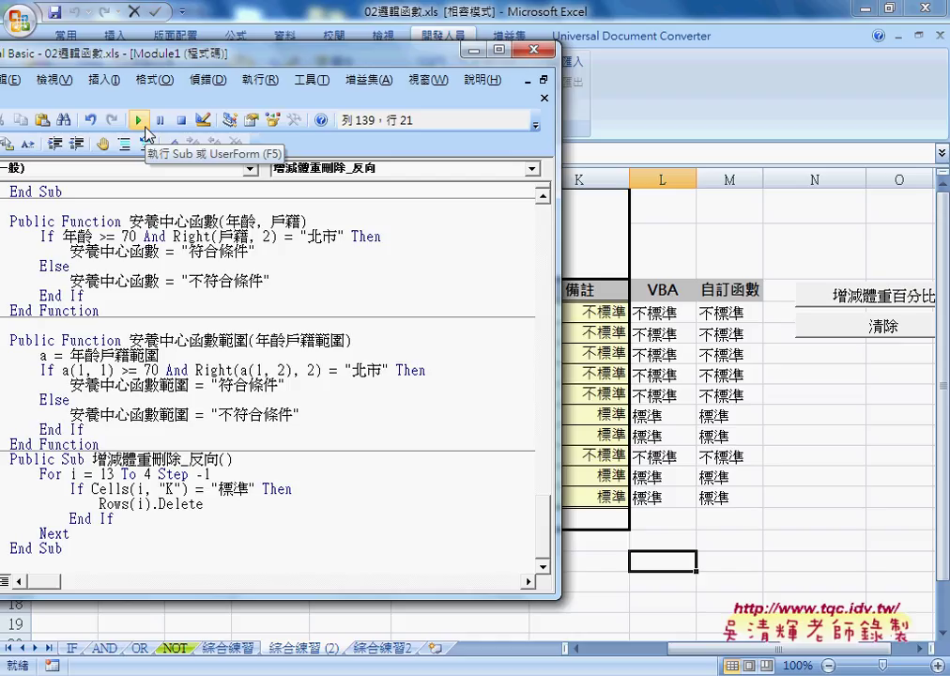
pyautogui.click(138, 120)
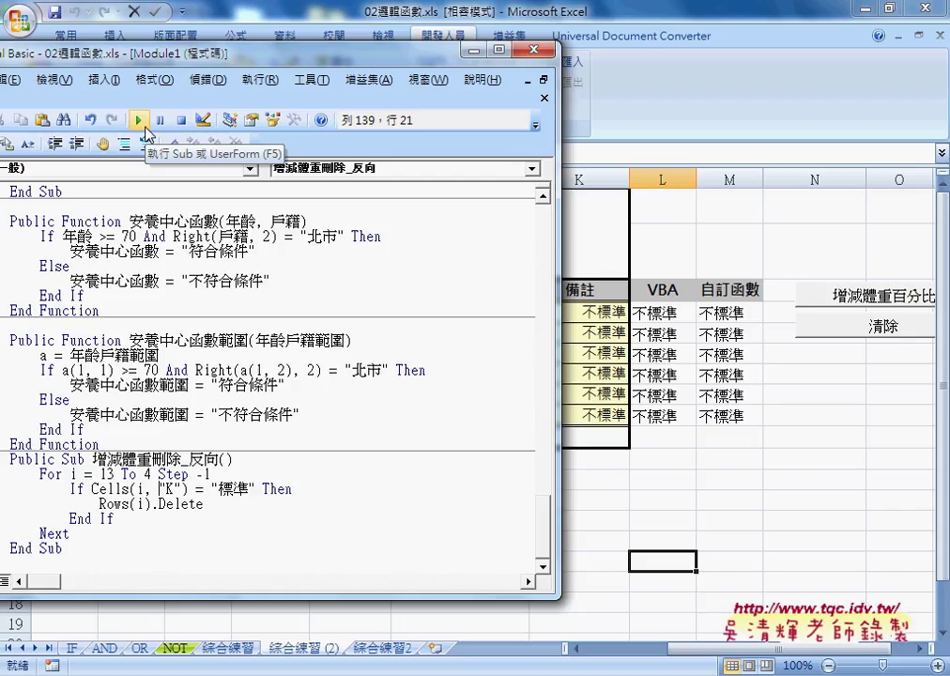
pyautogui.click(535, 50)
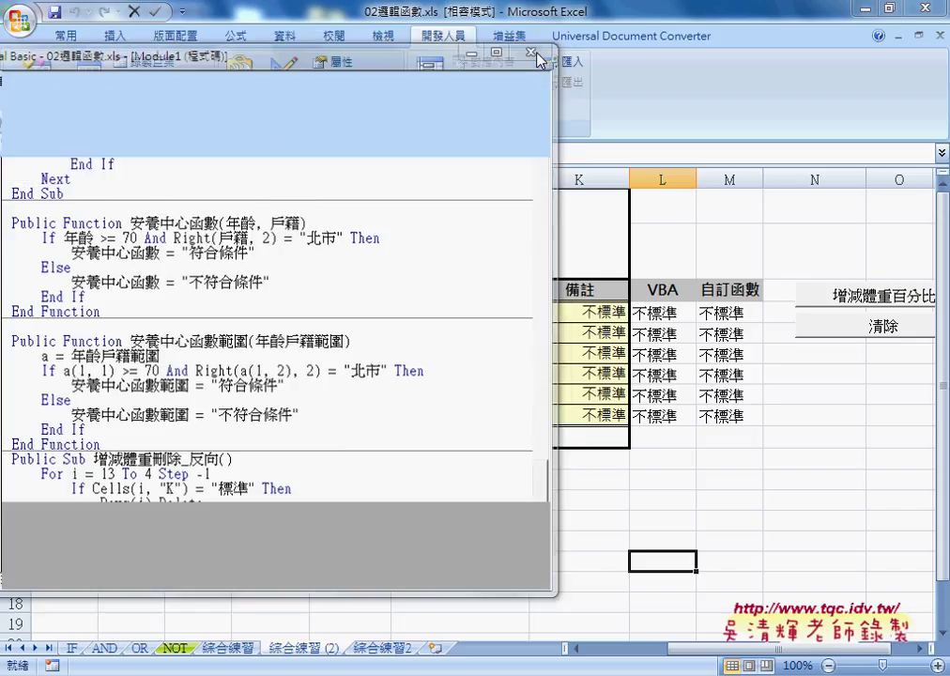
# Step: Delete the 綜合練習 (2) sheet permanently
pyautogui.rightClick(311, 649)
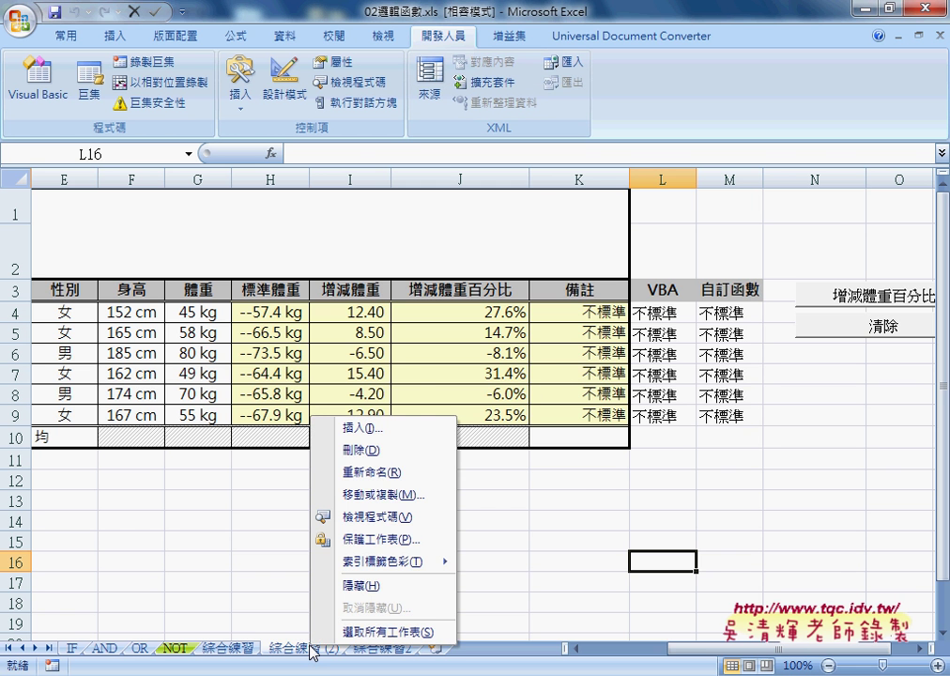
pyautogui.click(431, 451)
pyautogui.click(439, 392)
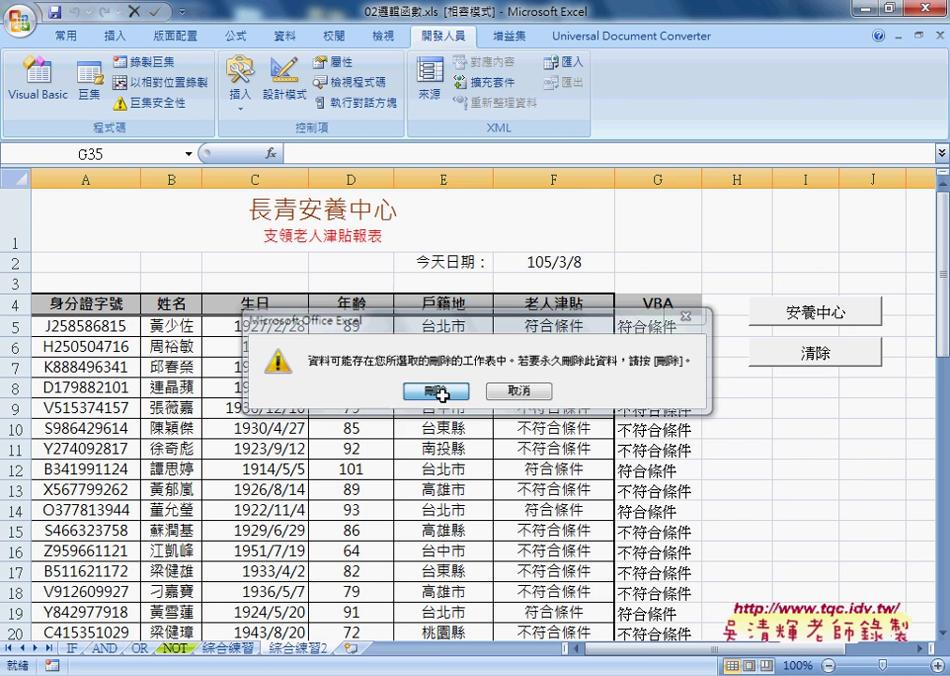
pyautogui.click(439, 392)
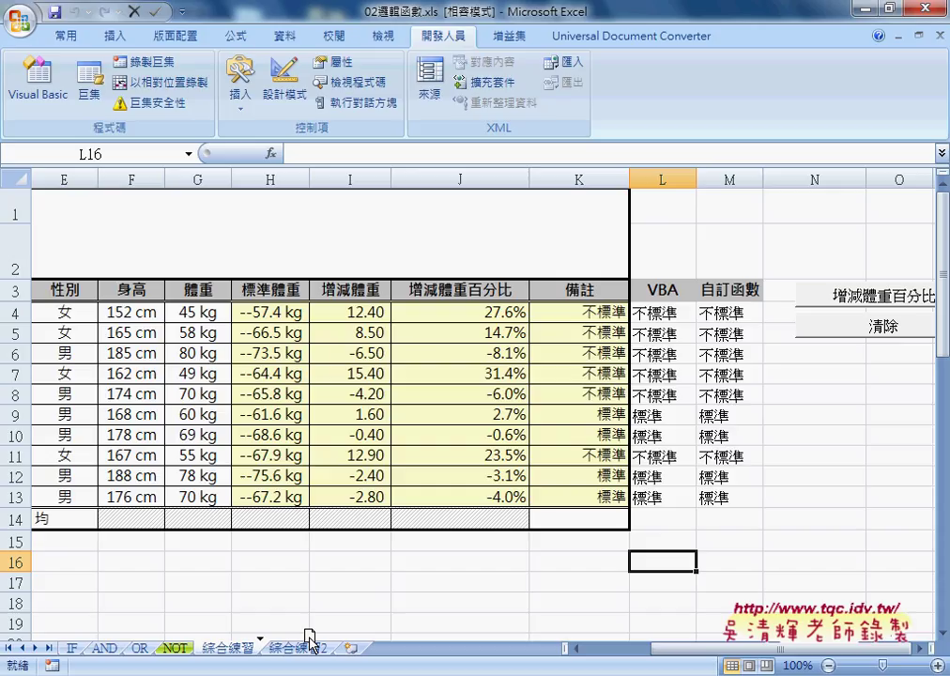
# Step: Make a fresh copy of 綜合練習 and open the Visual Basic editor
pyautogui.moveTo(308, 638); pyautogui.dragTo(309, 637)
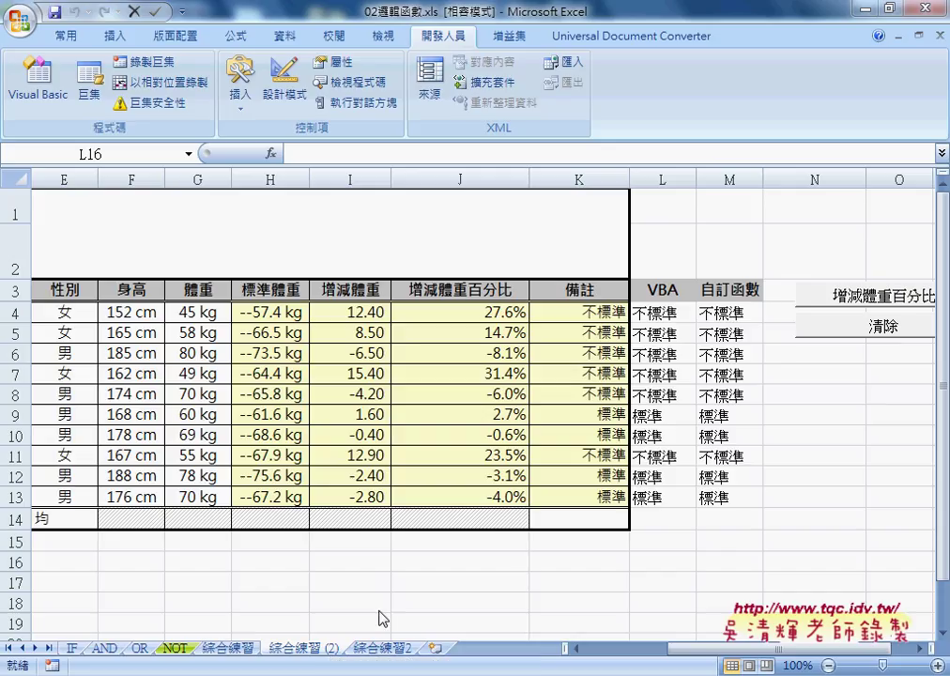
pyautogui.click(59, 103)
pyautogui.moveTo(276, 57)
pyautogui.mouseDown()
pyautogui.moveTo(281, 64)
pyautogui.moveTo(584, 62)
pyautogui.mouseUp()
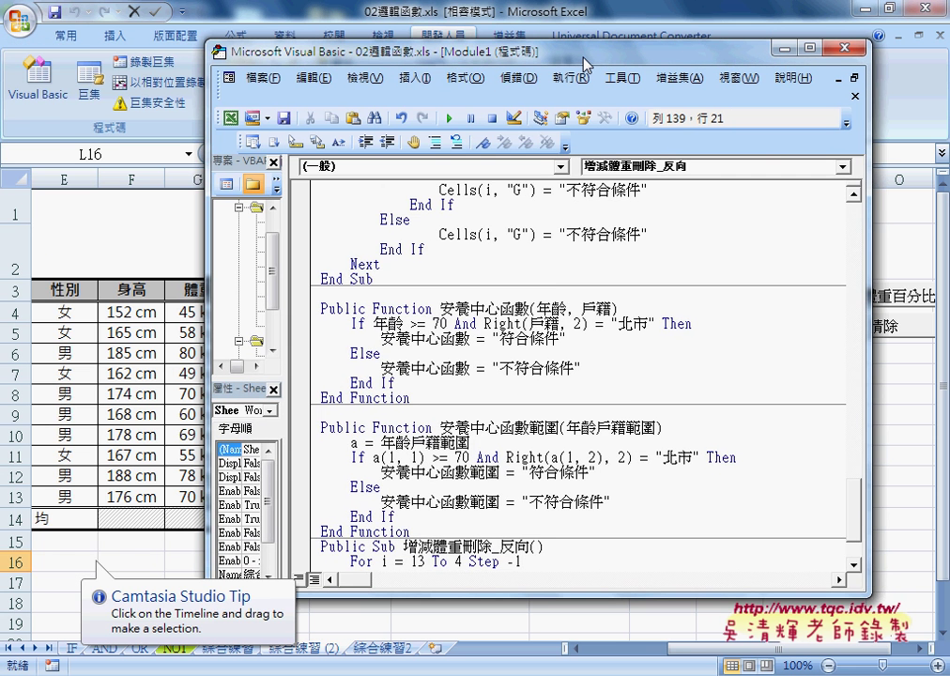
# Step: Show the Immediate window (即時運算視窗) and narrow the editor to reveal the sheet's columns
pyautogui.click(376, 77)
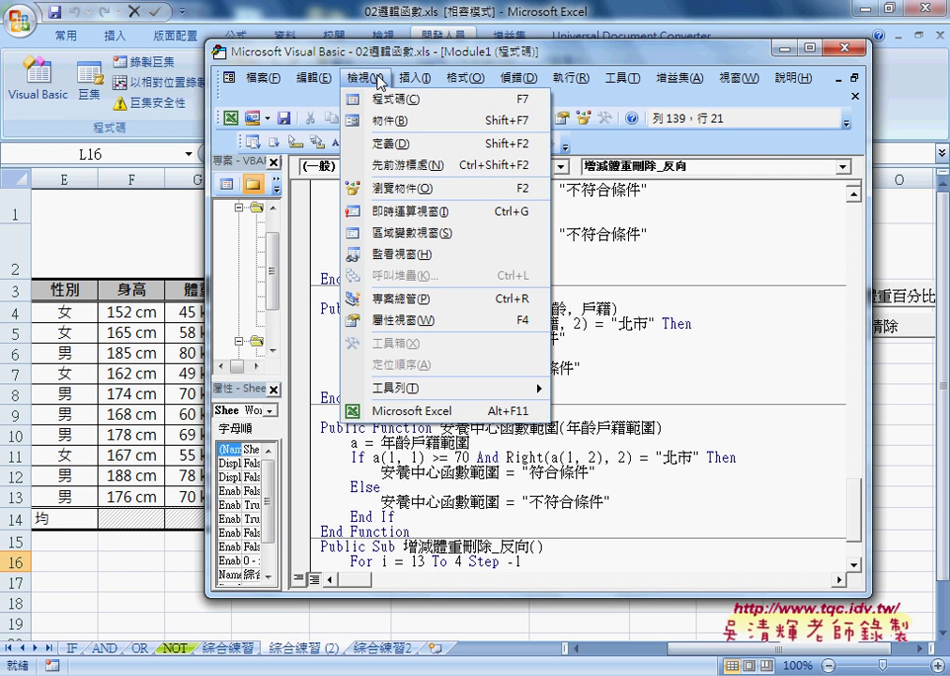
pyautogui.click(409, 213)
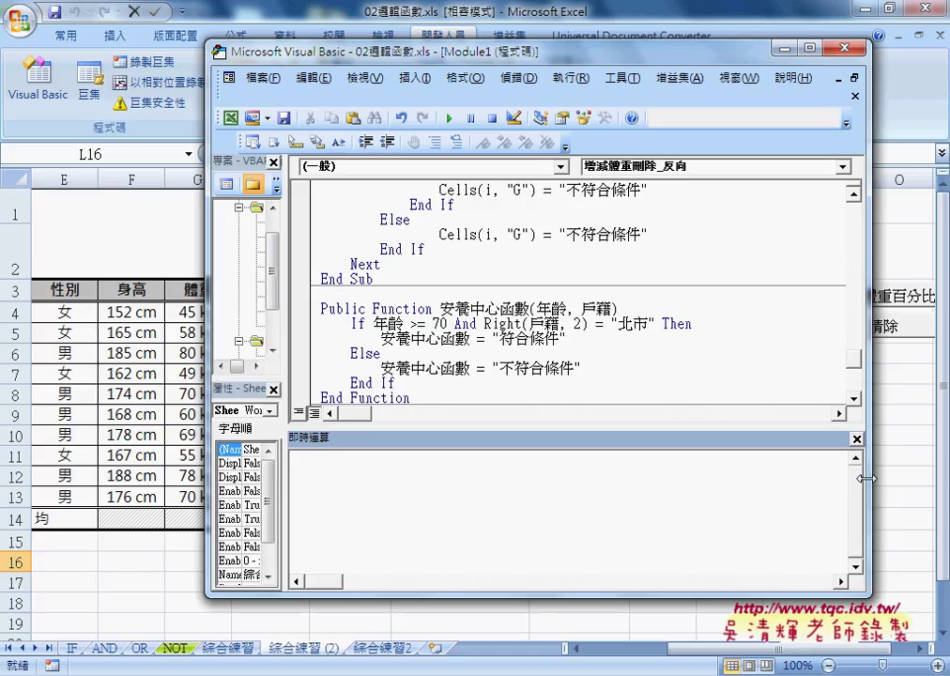
pyautogui.moveTo(865, 479); pyautogui.dragTo(598, 479)
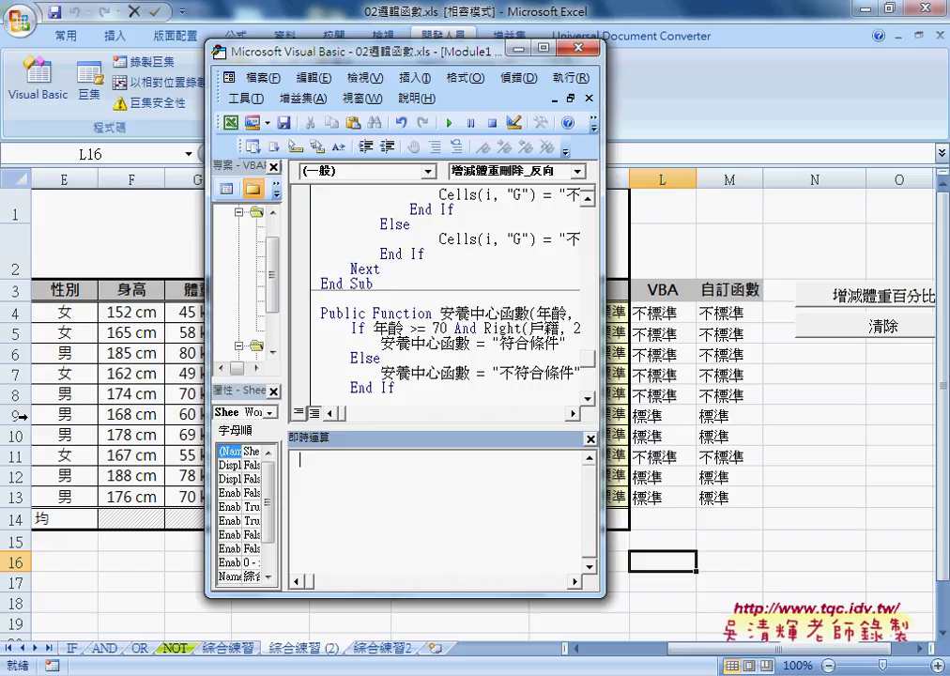
# Step: Mark row 9's 標準 value, its row header and the Immediate window's entry line
pyautogui.moveTo(644, 424); pyautogui.dragTo(664, 423)
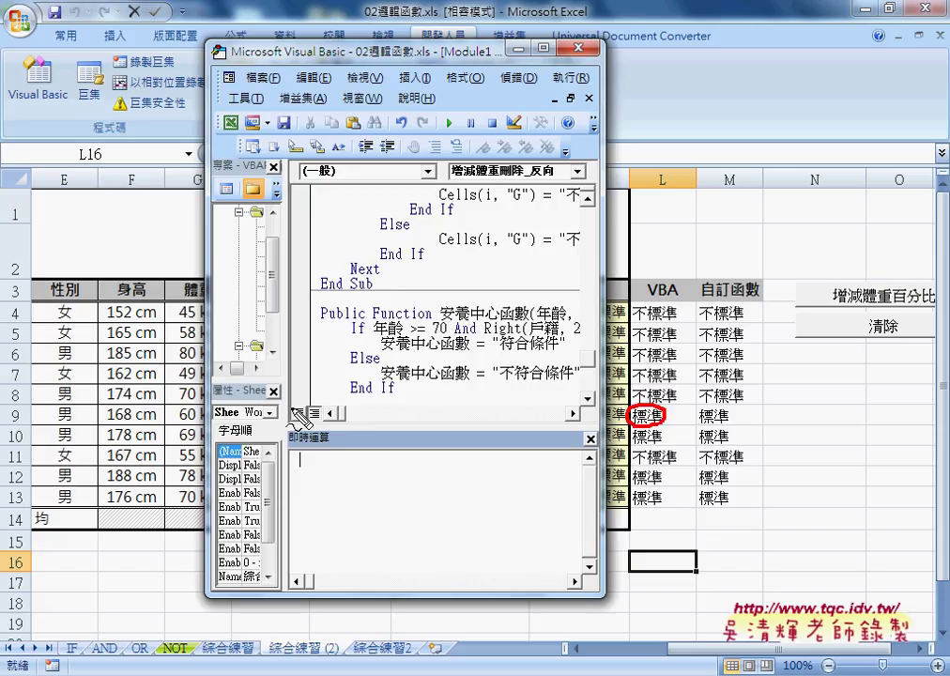
pyautogui.moveTo(26, 407); pyautogui.dragTo(25, 424)
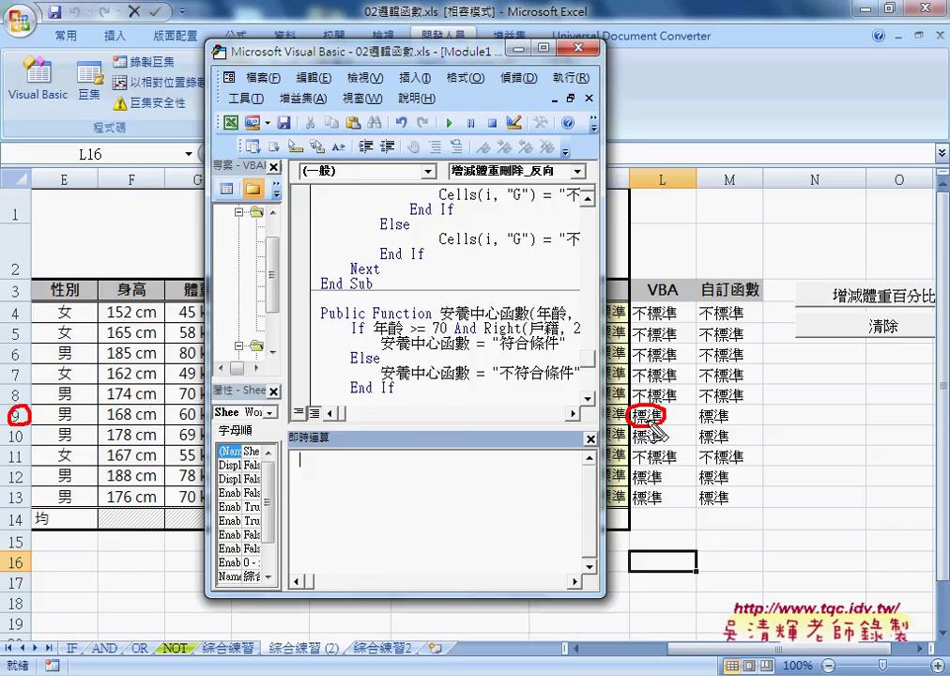
pyautogui.moveTo(319, 448); pyautogui.dragTo(370, 460)
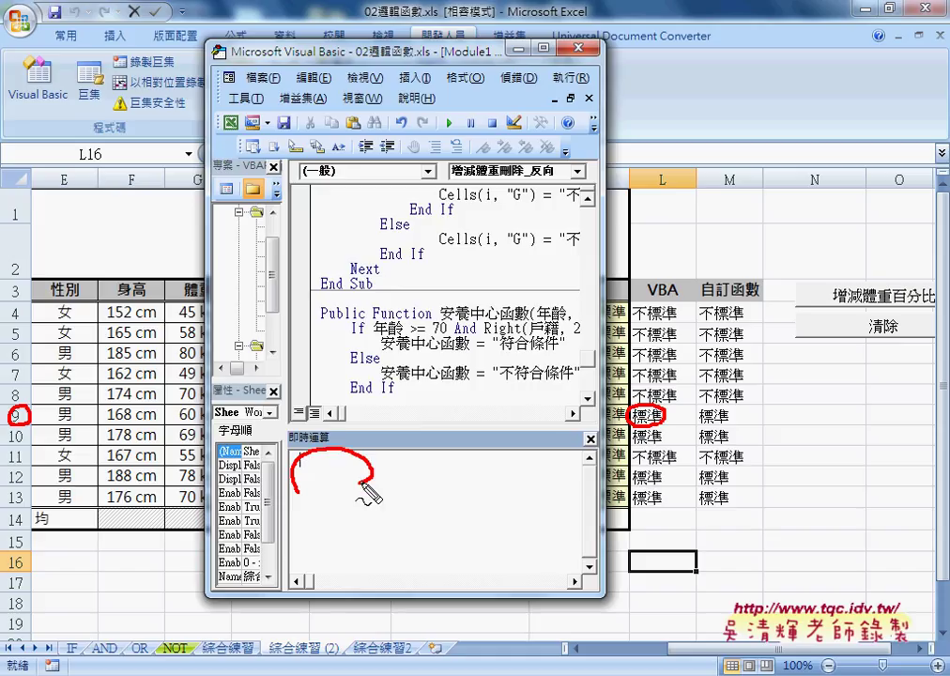
pyautogui.press('Escape')
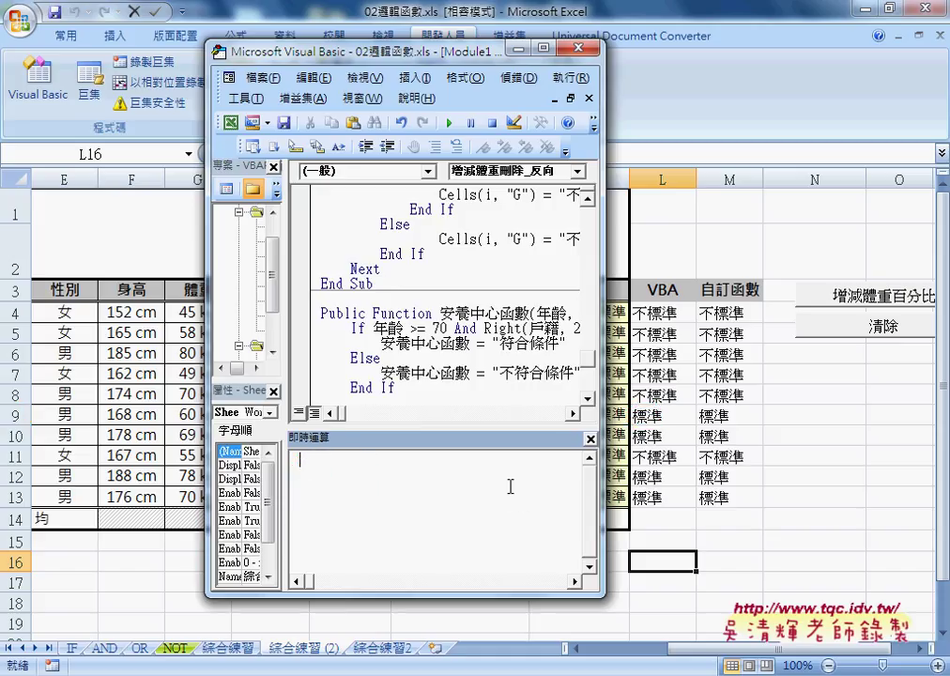
# Step: Run rows(9).delete in the Immediate window, removing the 男 168 cm row
pyautogui.write('r')
pyautogui.write('ow')
pyautogui.write('s')
pyautogui.write('(')
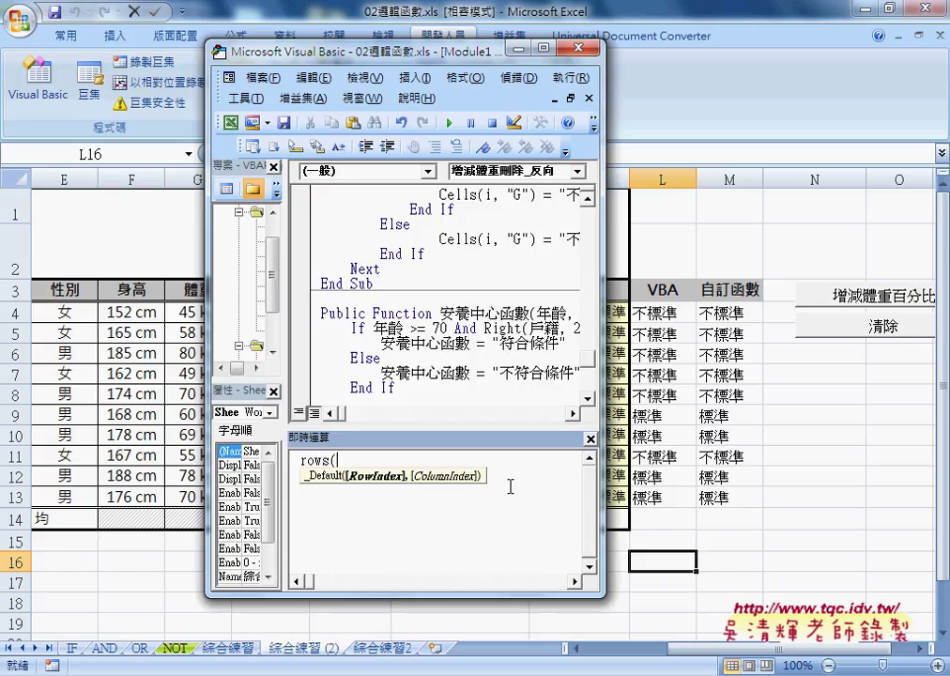
pyautogui.write('9')
pyautogui.write(')')
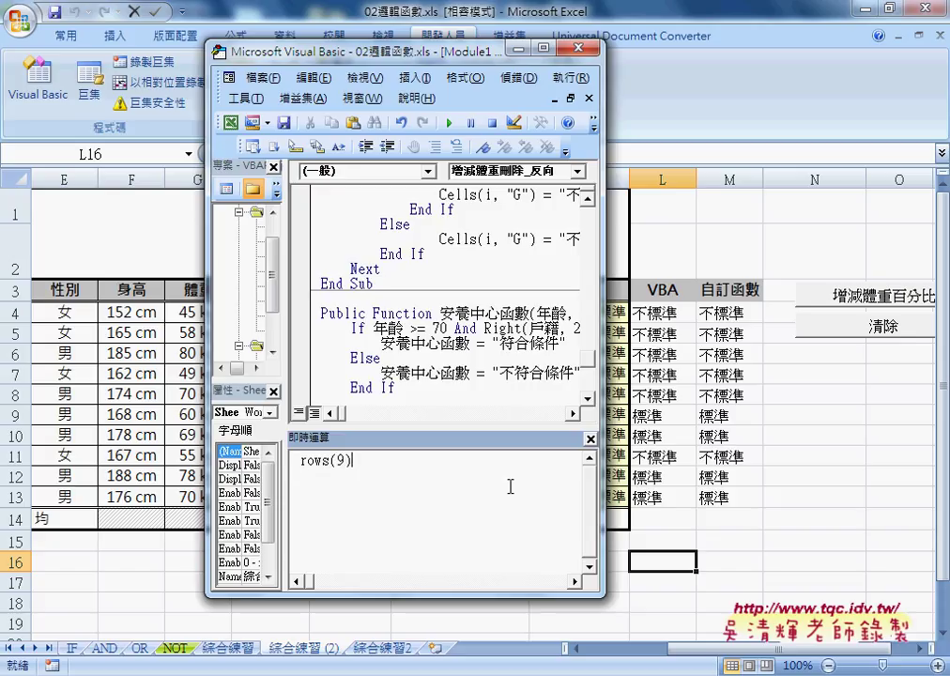
pyautogui.write('.')
pyautogui.write('de')
pyautogui.write('lete')
pyautogui.moveTo(413, 462); pyautogui.dragTo(360, 461)
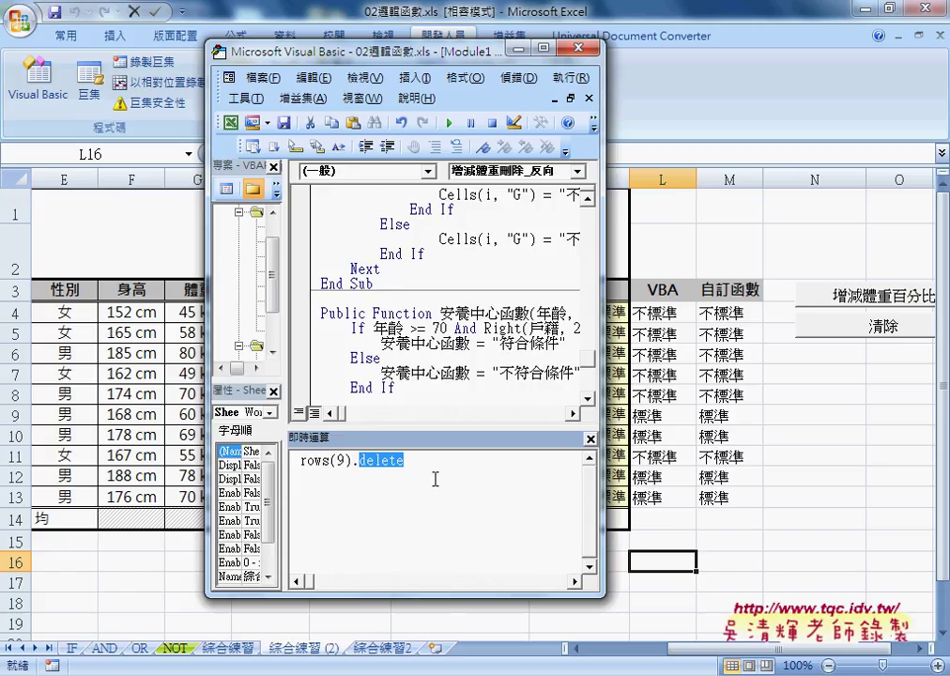
pyautogui.click(413, 460)
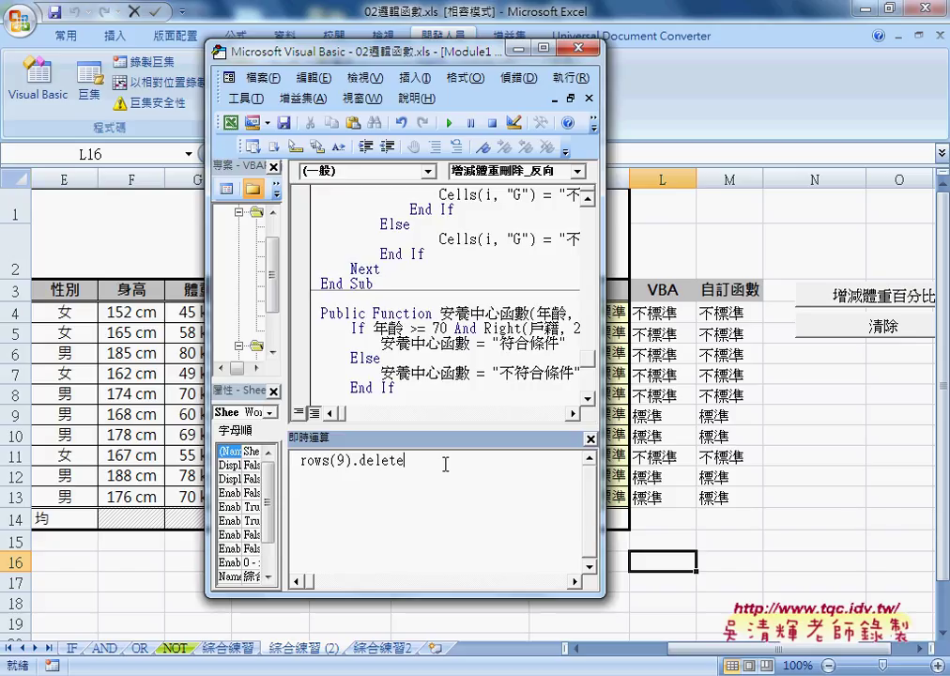
pyautogui.press('Return')
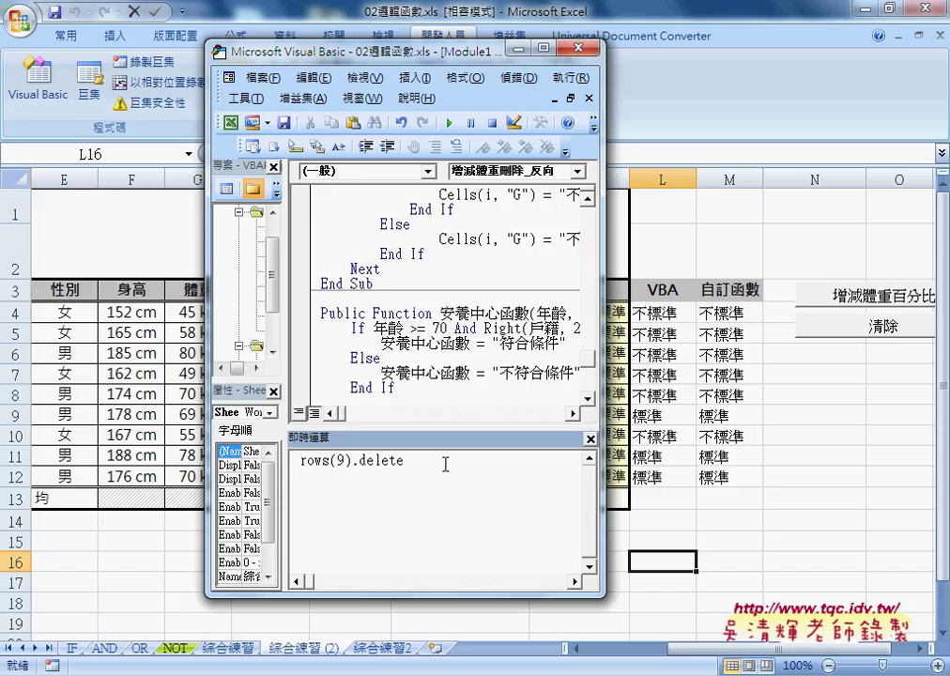
pyautogui.press('Return')
# Step: Close the Immediate window and widen the code window to show the whole 增減體重刪除_反向 macro
pyautogui.click(589, 439)
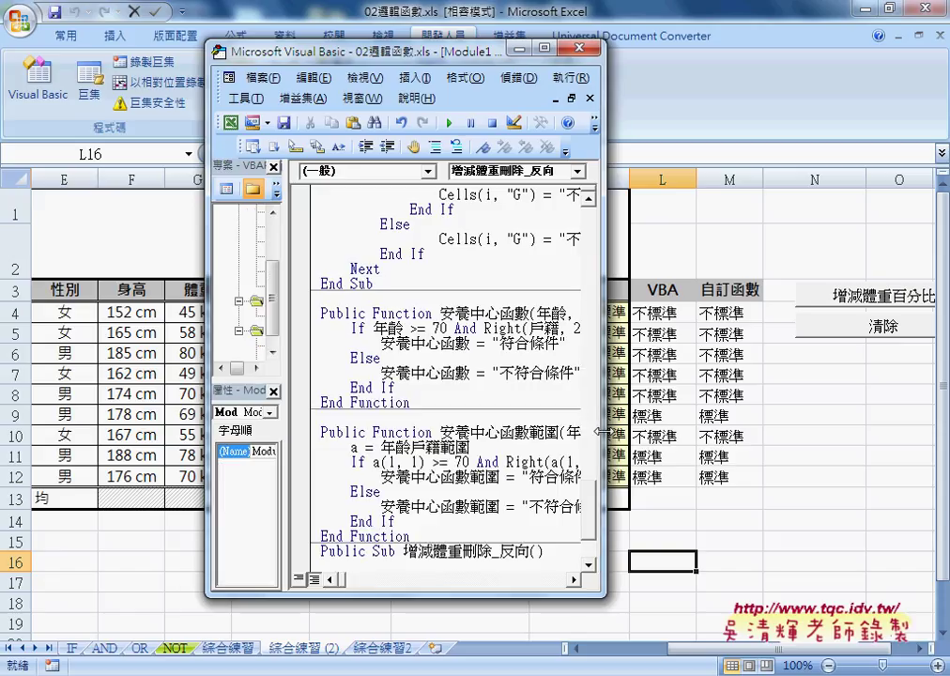
pyautogui.moveTo(601, 431); pyautogui.dragTo(760, 431)
pyautogui.scroll(-2, 746, 502)
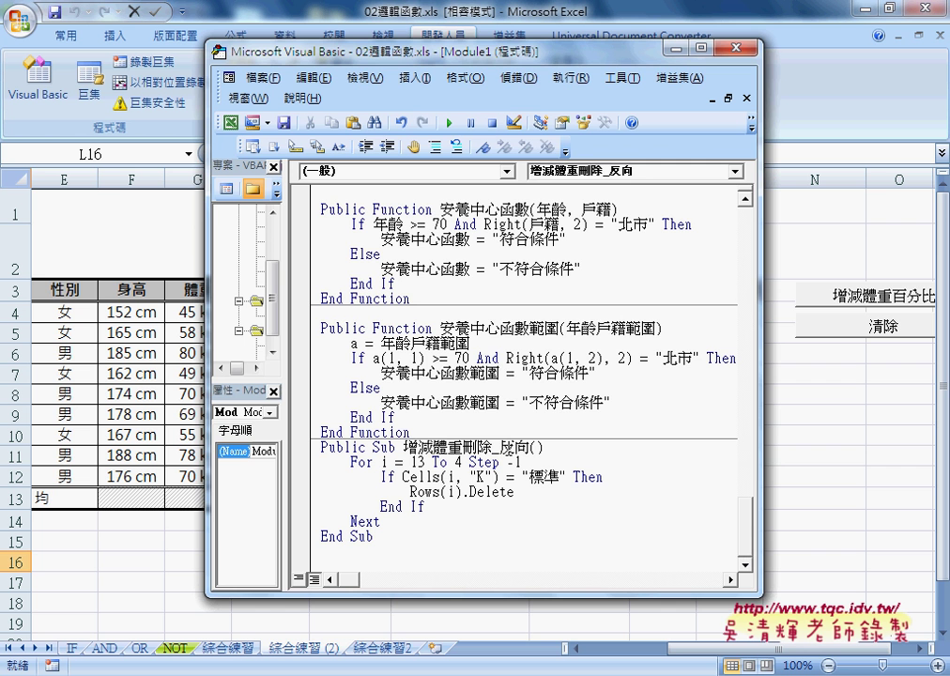
# Step: Open the Add Procedure dialog from Insert > 程序, move it aside, then cancel it
pyautogui.click(414, 77)
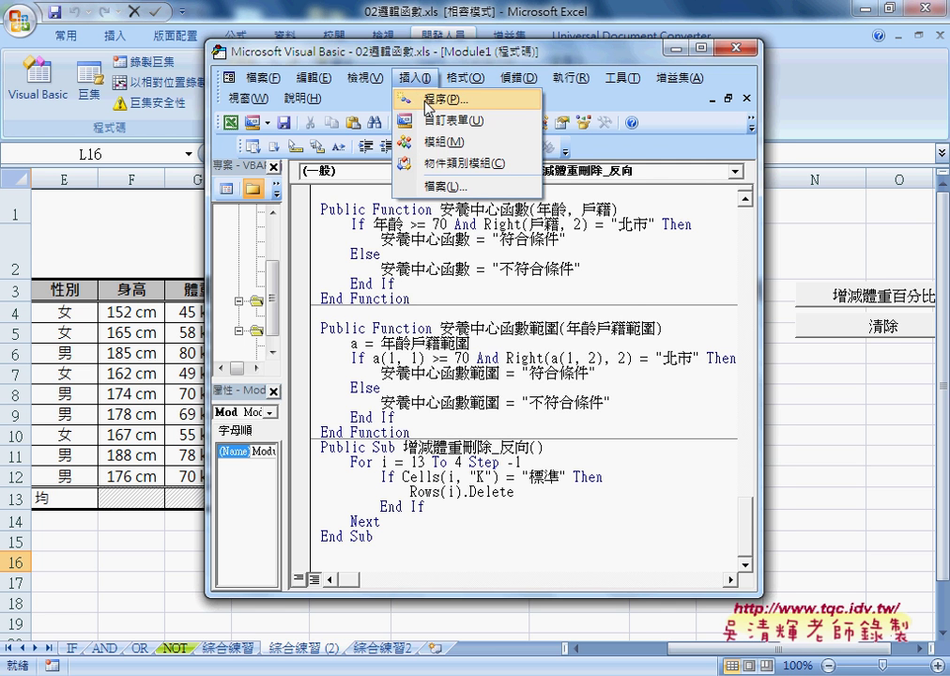
pyautogui.click(427, 99)
pyautogui.moveTo(525, 150); pyautogui.dragTo(797, 178)
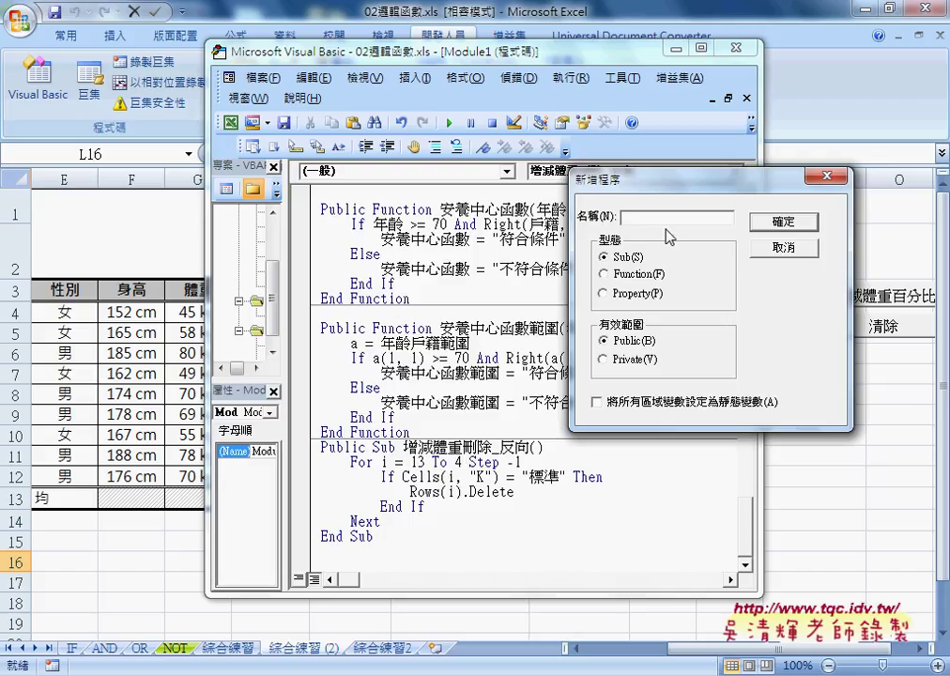
pyautogui.click(787, 247)
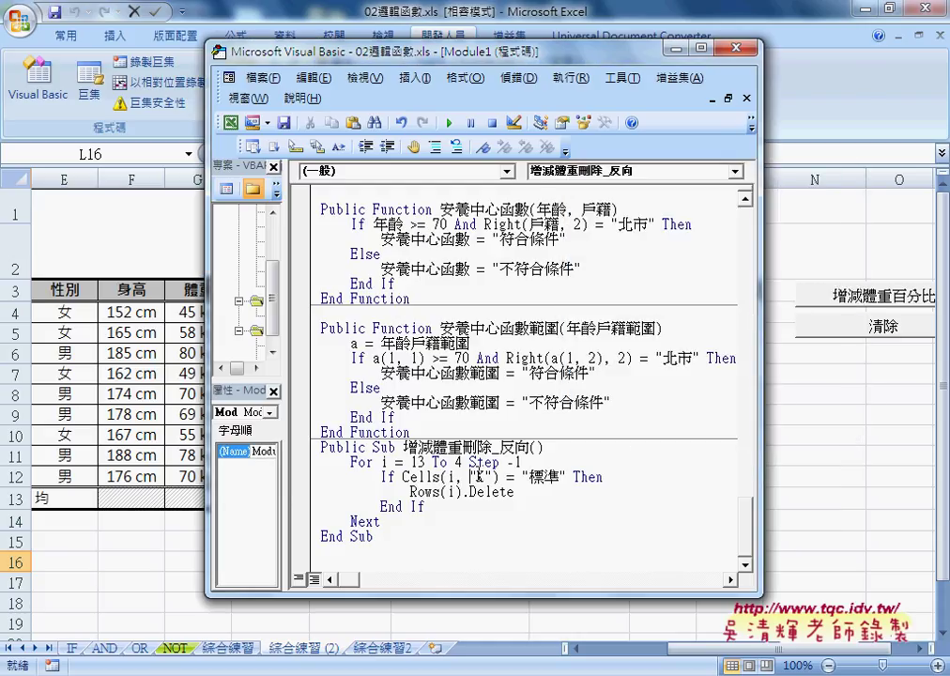
# Step: Change the loop start from 13 to 12 so it reads For i = 12 To 4 Step -1
pyautogui.click(419, 462)
pyautogui.write('2')
pyautogui.moveTo(469, 462); pyautogui.dragTo(532, 461)
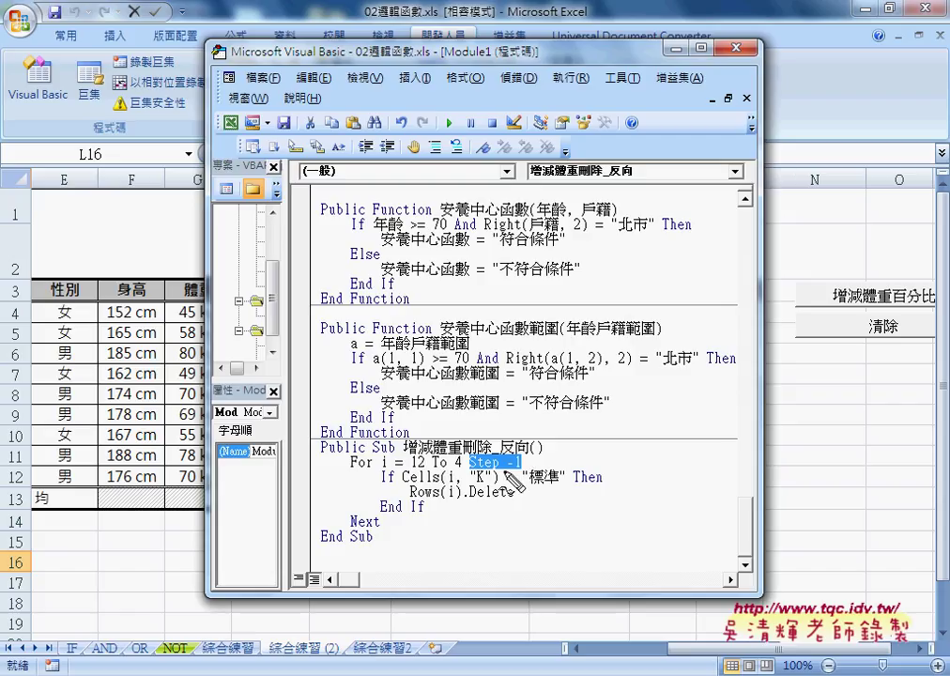
# Step: Mark up Step -1 with pen annotations noting -1, then clear them
pyautogui.moveTo(469, 469); pyautogui.dragTo(530, 478)
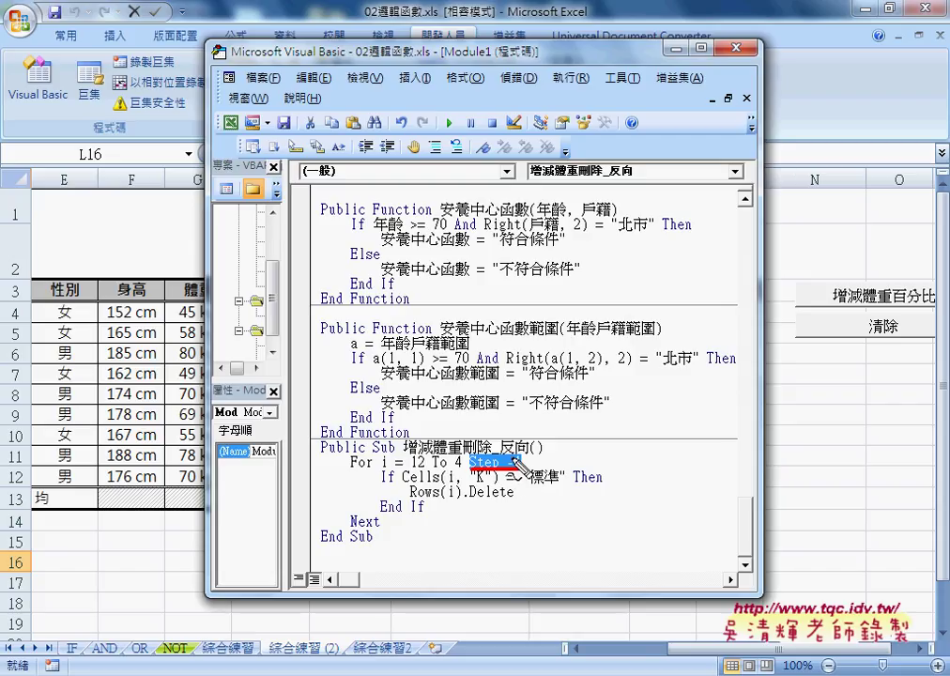
pyautogui.moveTo(512, 461); pyautogui.dragTo(515, 468)
pyautogui.moveTo(556, 451); pyautogui.dragTo(567, 449)
pyautogui.moveTo(577, 435); pyautogui.dragTo(573, 459)
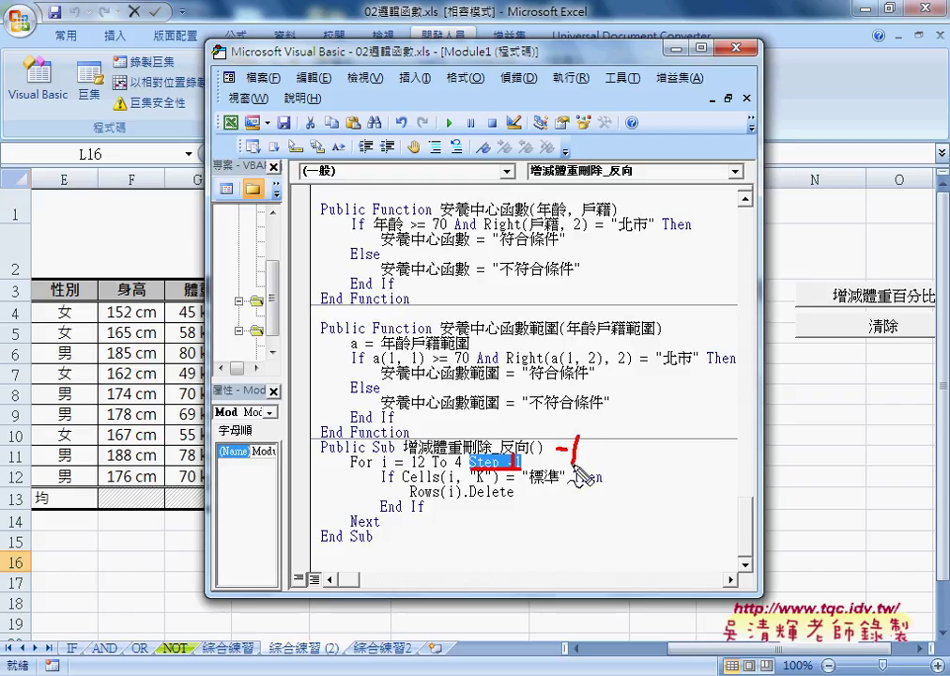
pyautogui.press('Escape')
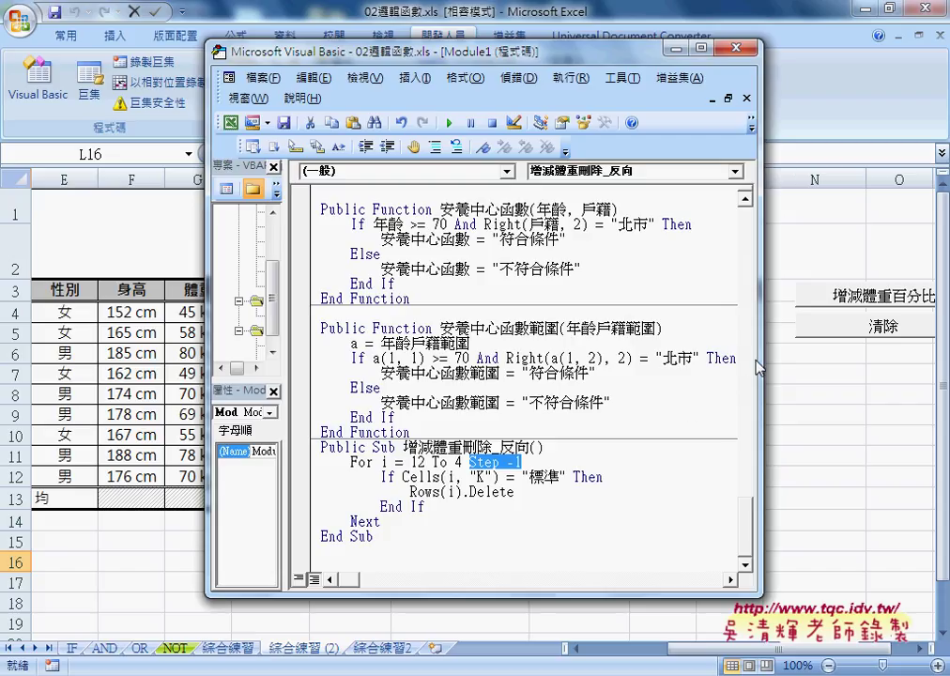
pyautogui.moveTo(758, 368); pyautogui.dragTo(592, 351)
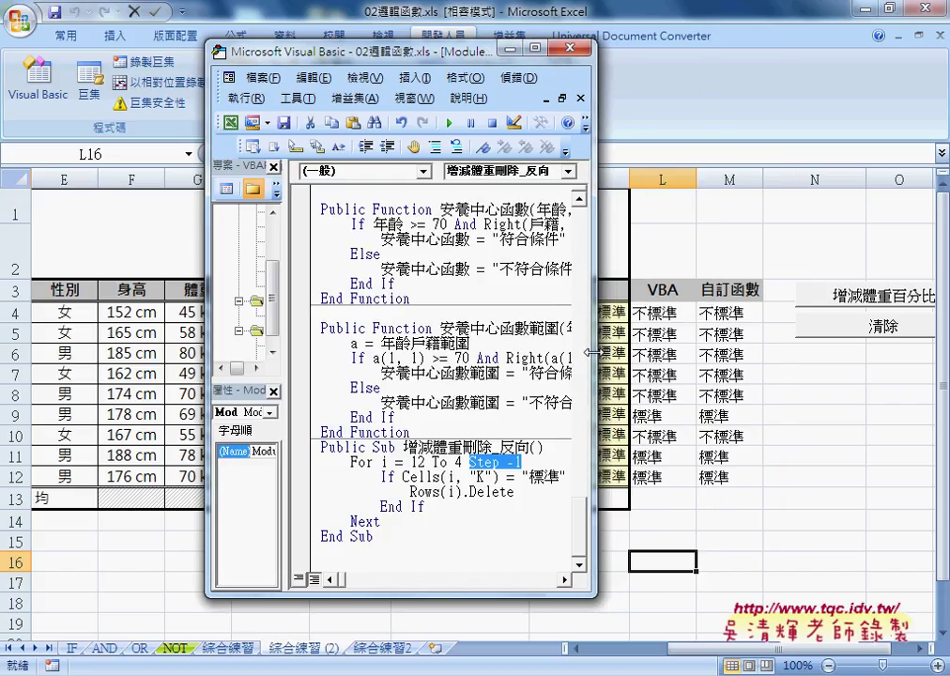
pyautogui.moveTo(430, 57); pyautogui.dragTo(318, 59)
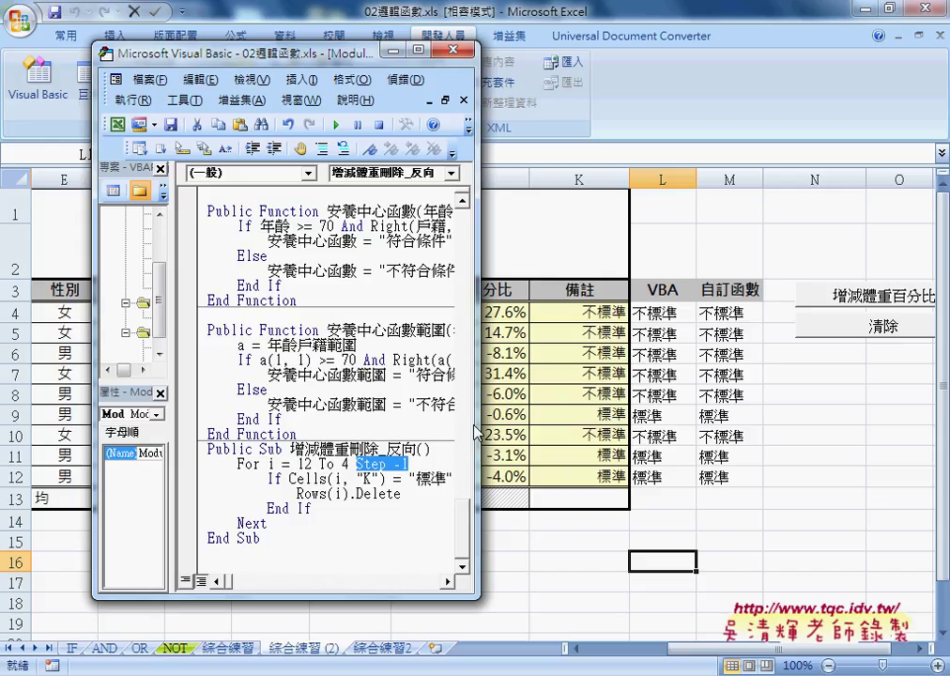
pyautogui.moveTo(478, 425); pyautogui.dragTo(557, 425)
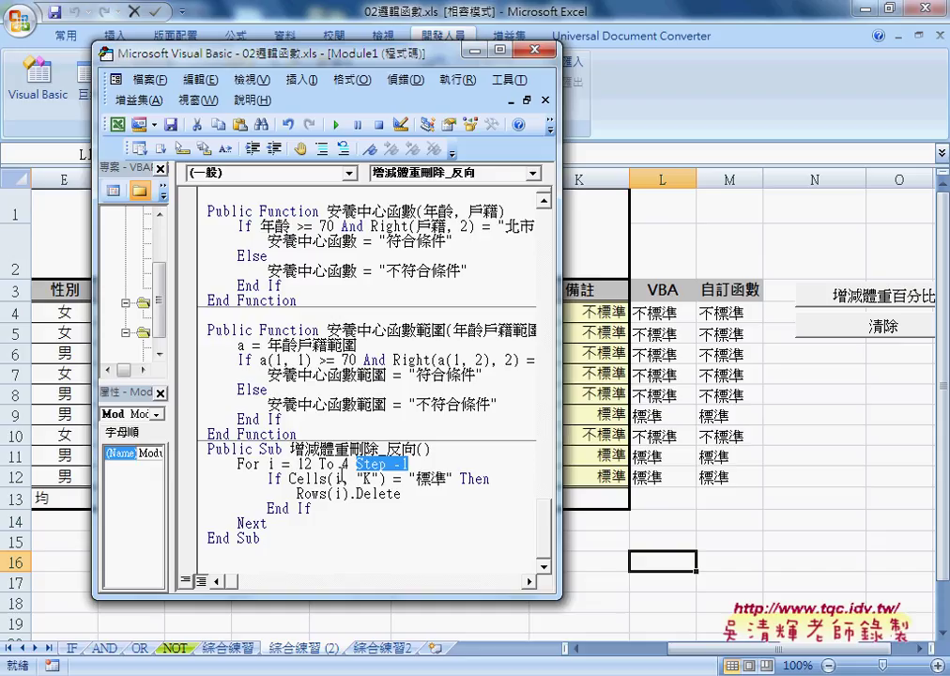
pyautogui.click(274, 478)
pyautogui.doubleClick(274, 478)
pyautogui.moveTo(289, 479); pyautogui.dragTo(453, 479)
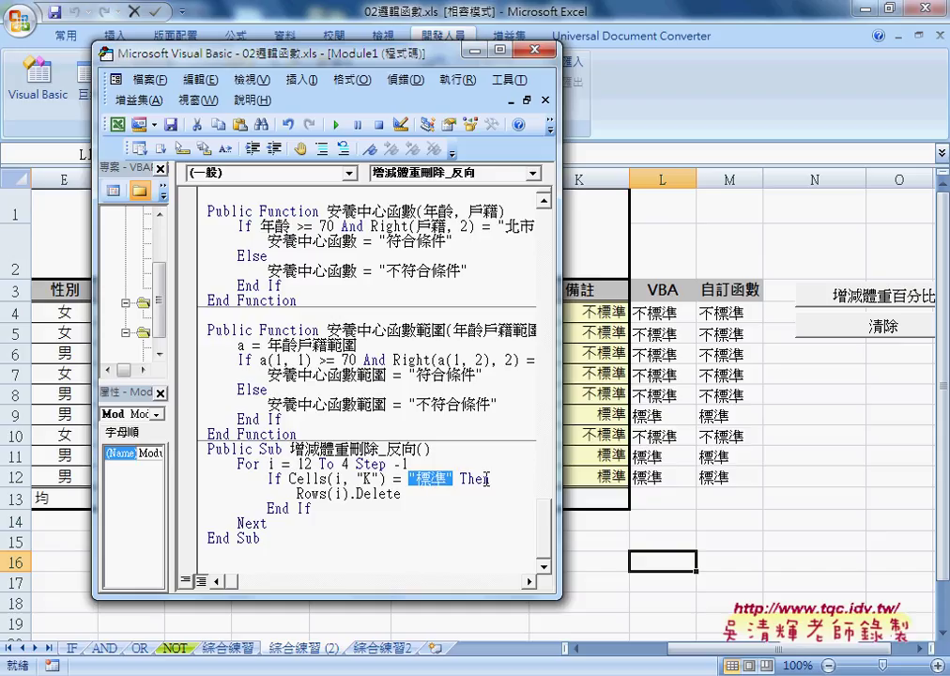
pyautogui.doubleClick(460, 480)
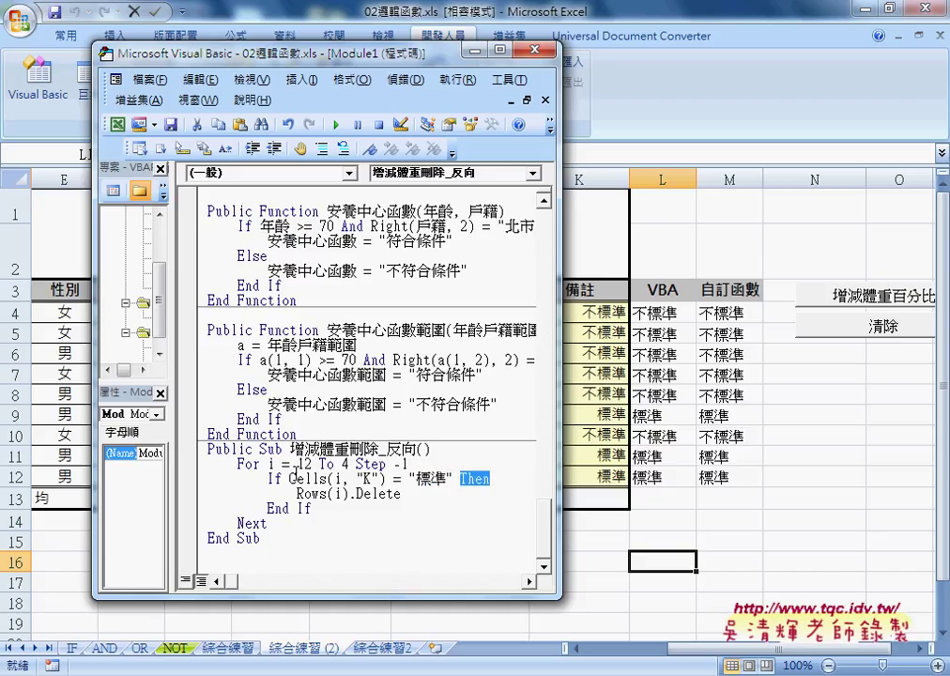
pyautogui.doubleClick(272, 463)
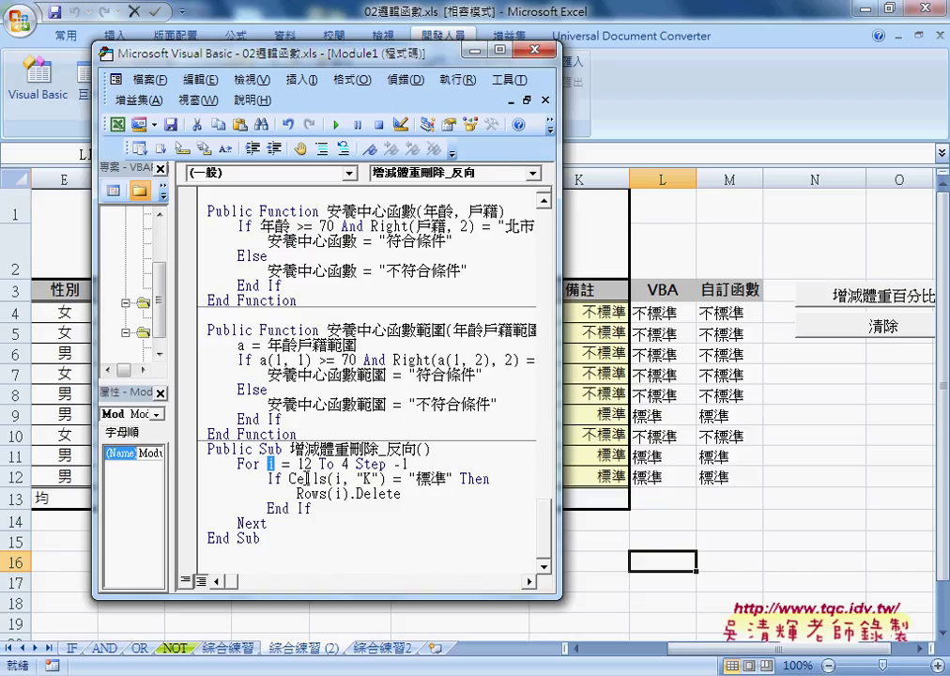
pyautogui.doubleClick(340, 494)
pyautogui.moveTo(348, 494); pyautogui.dragTo(402, 498)
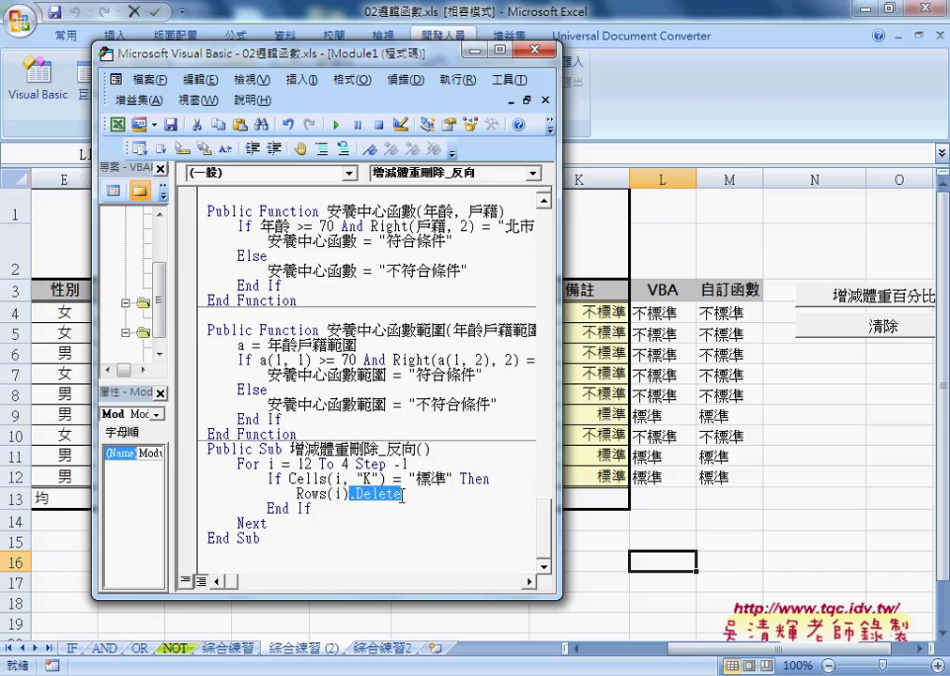
pyautogui.moveTo(289, 478); pyautogui.dragTo(403, 481)
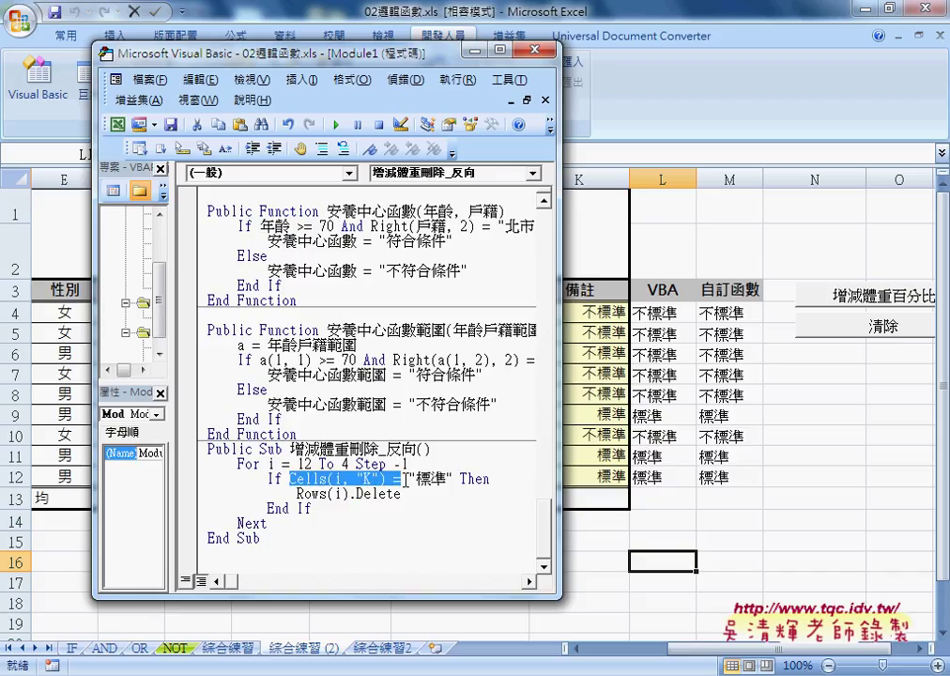
pyautogui.click(404, 494)
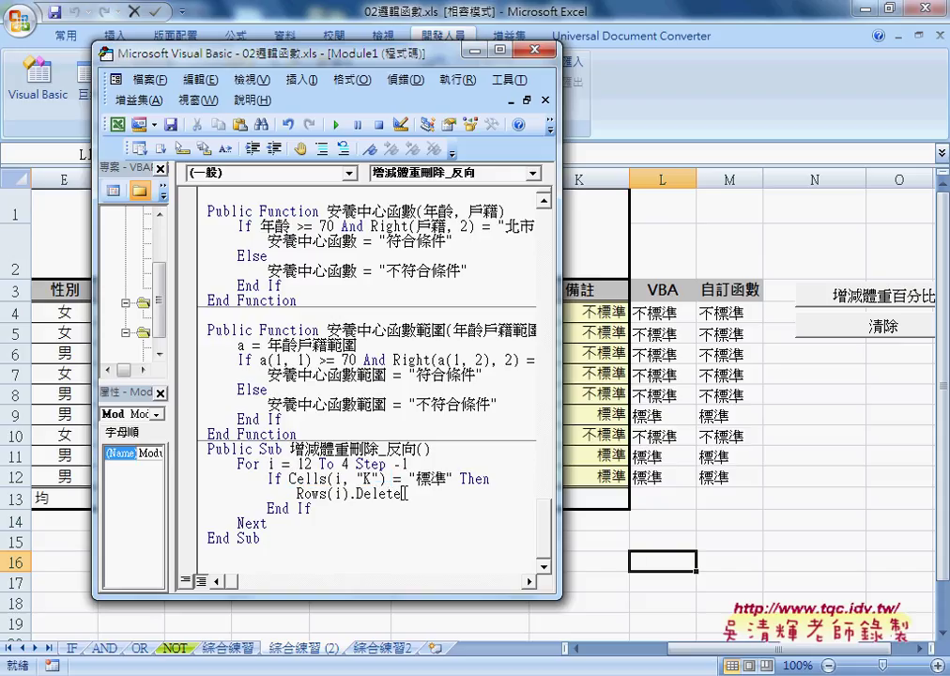
pyautogui.moveTo(405, 493); pyautogui.dragTo(299, 493)
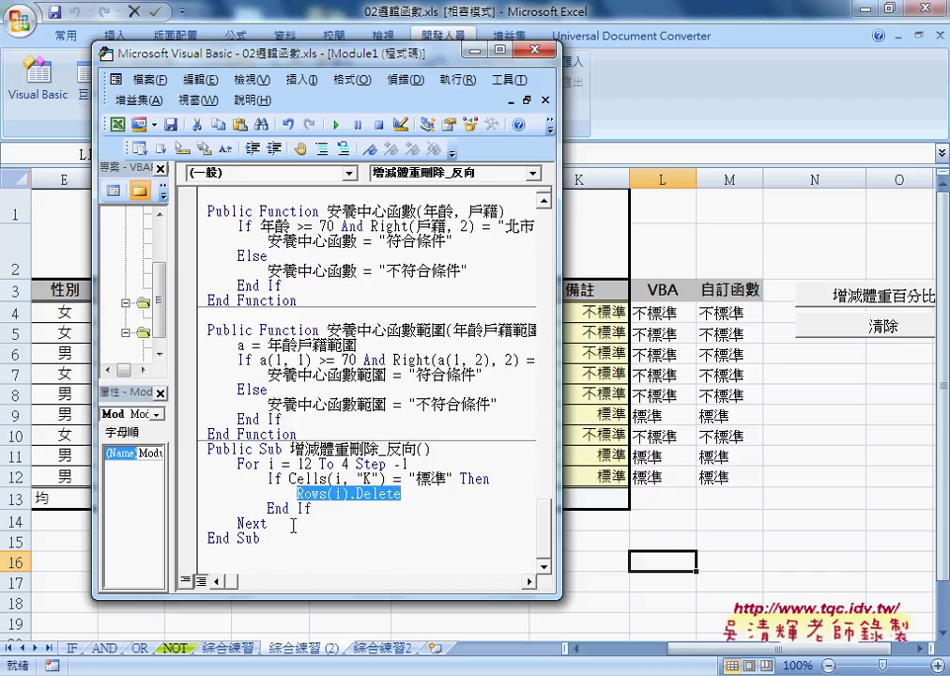
pyautogui.click(301, 479)
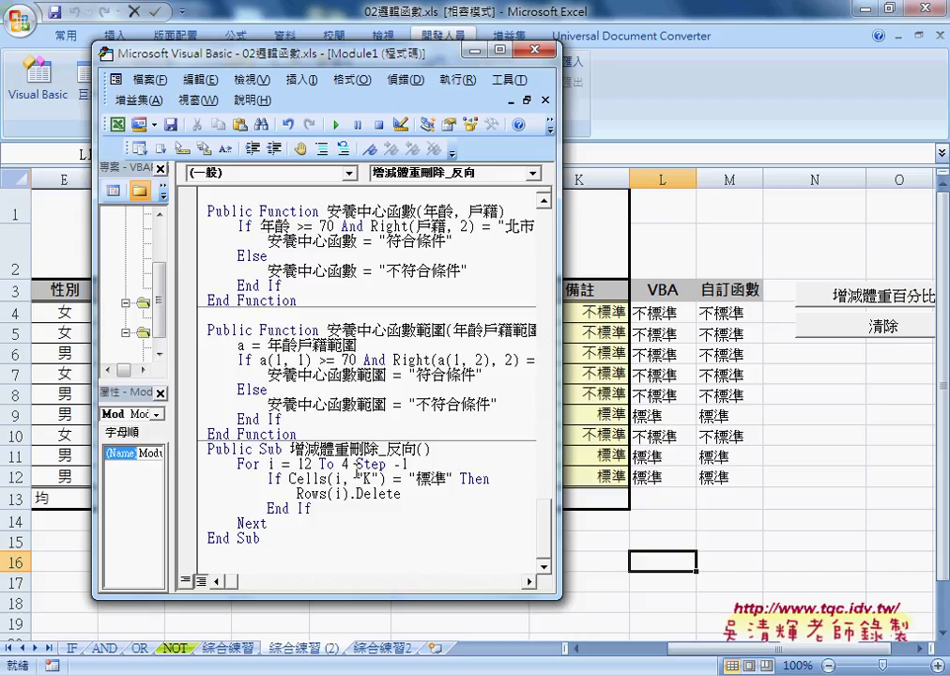
# Step: Step through 增減體重刪除_反向 with F8 until Rows(i).Delete removes the 標準 row 12
pyautogui.press('F8')
pyautogui.press('F8')
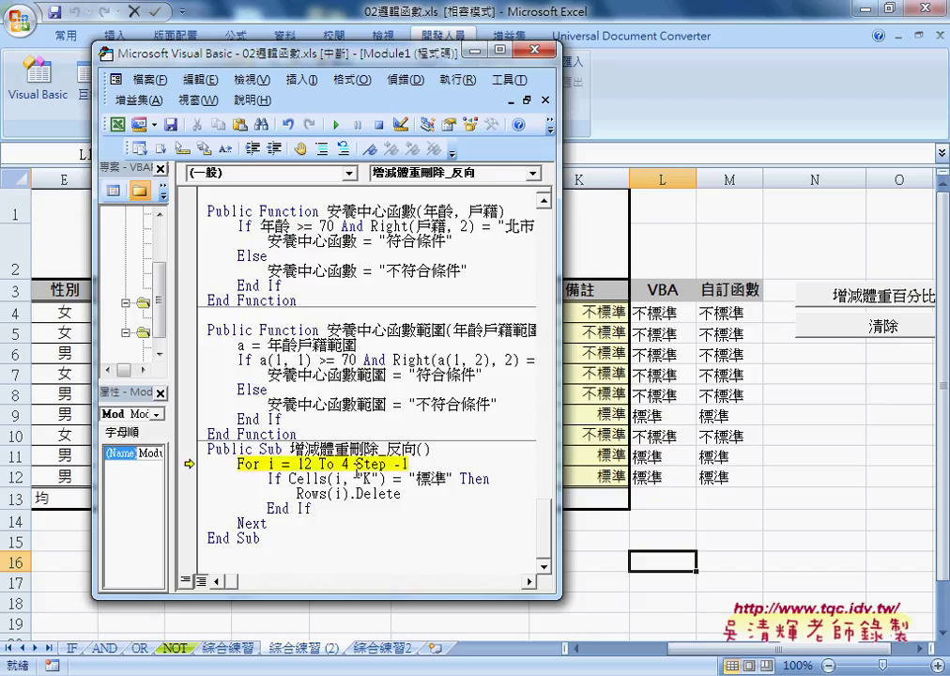
pyautogui.press('F8')
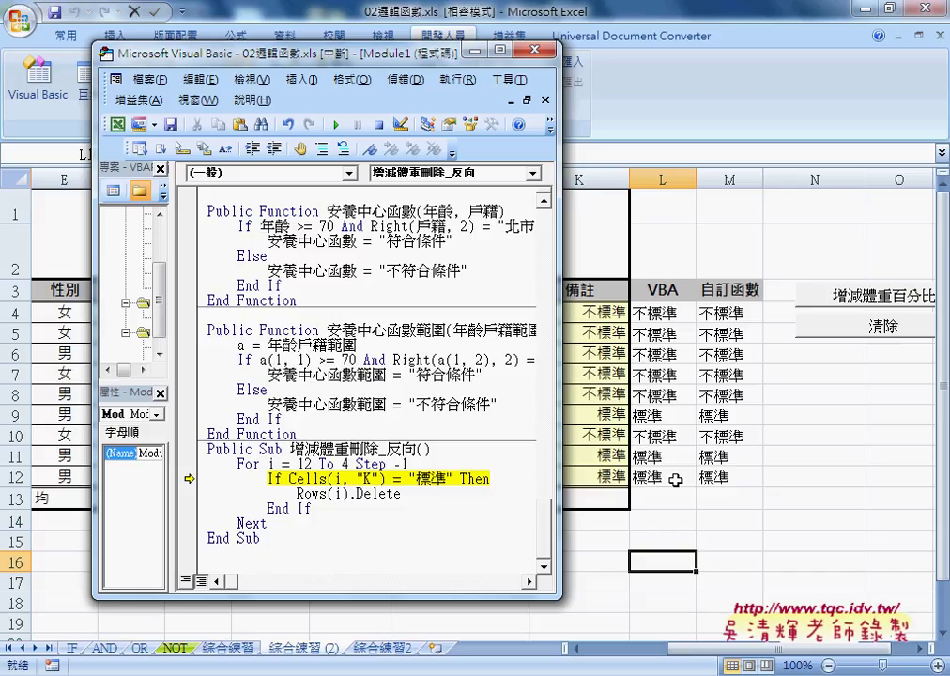
pyautogui.press('F8')
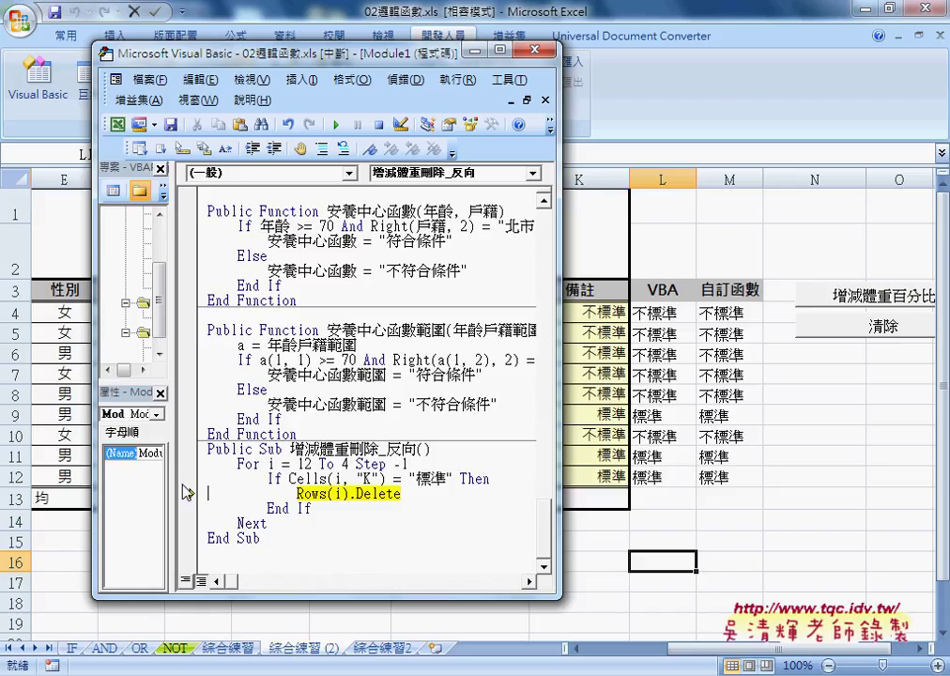
pyautogui.press('F8')
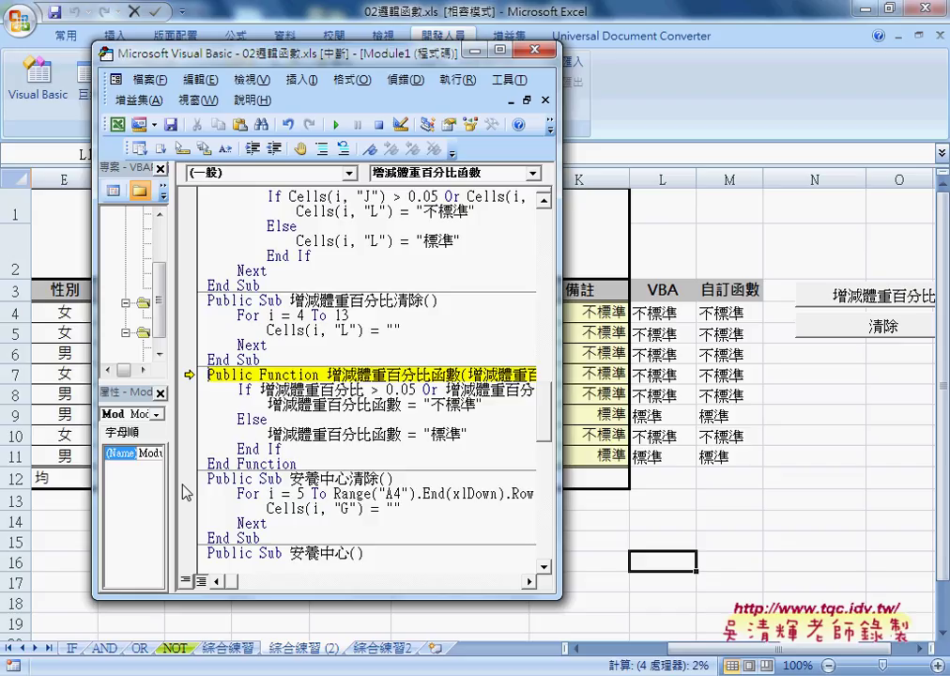
pyautogui.press('F8')
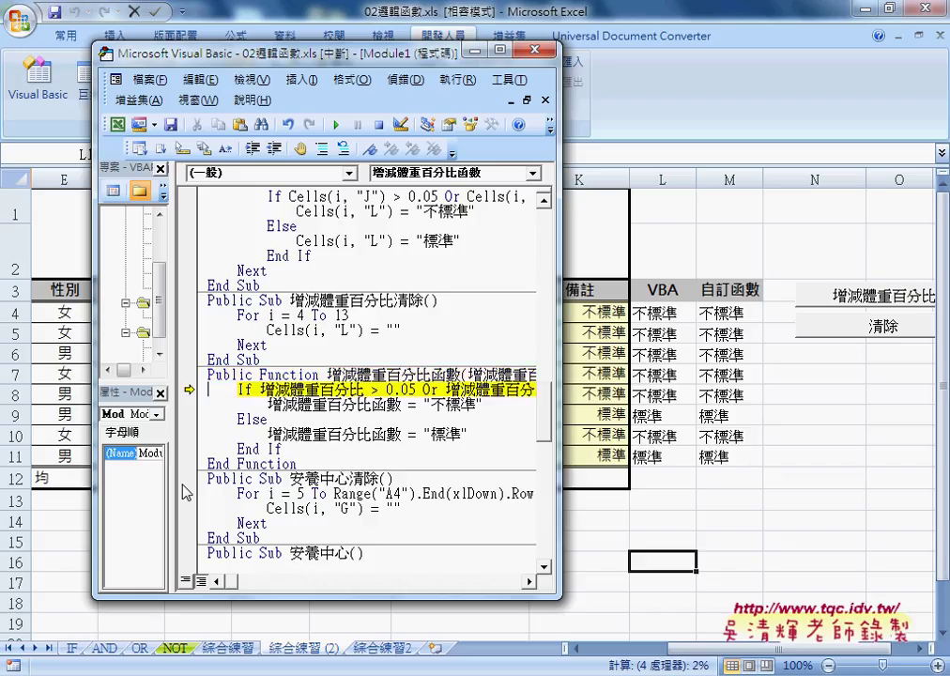
pyautogui.press('F8')
pyautogui.press('F8')
pyautogui.press('F8')
pyautogui.press('F8')
pyautogui.press('F8')
pyautogui.press('F8')
pyautogui.press('F8')
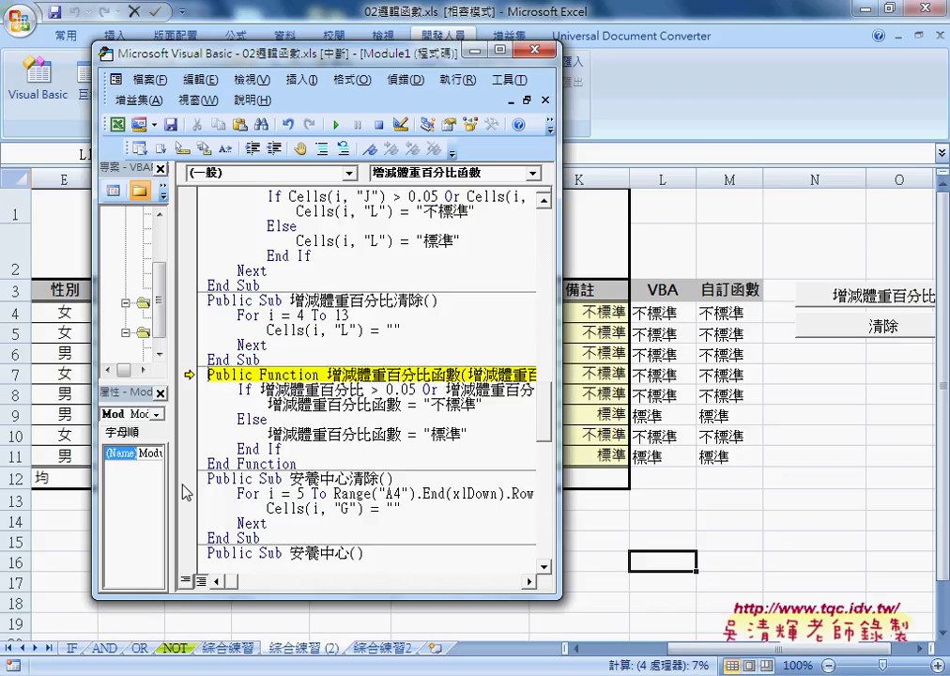
# Step: Run the macro to completion via a For-line breakpoint, remove the breakpoint, and return to the sheet
pyautogui.moveTo(547, 409); pyautogui.dragTo(547, 525)
pyautogui.click(189, 464)
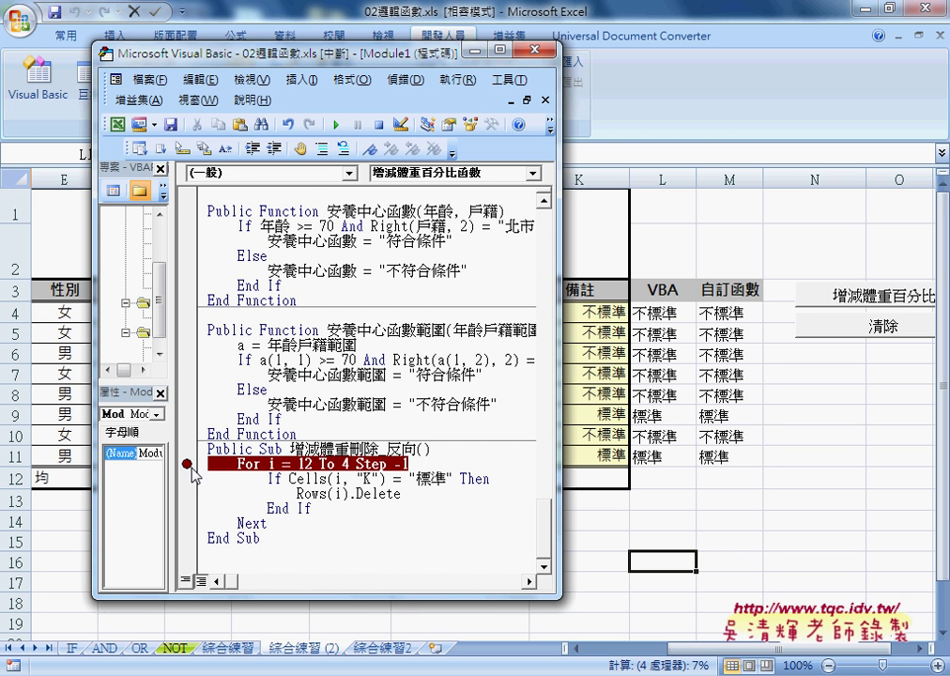
pyautogui.click(335, 124)
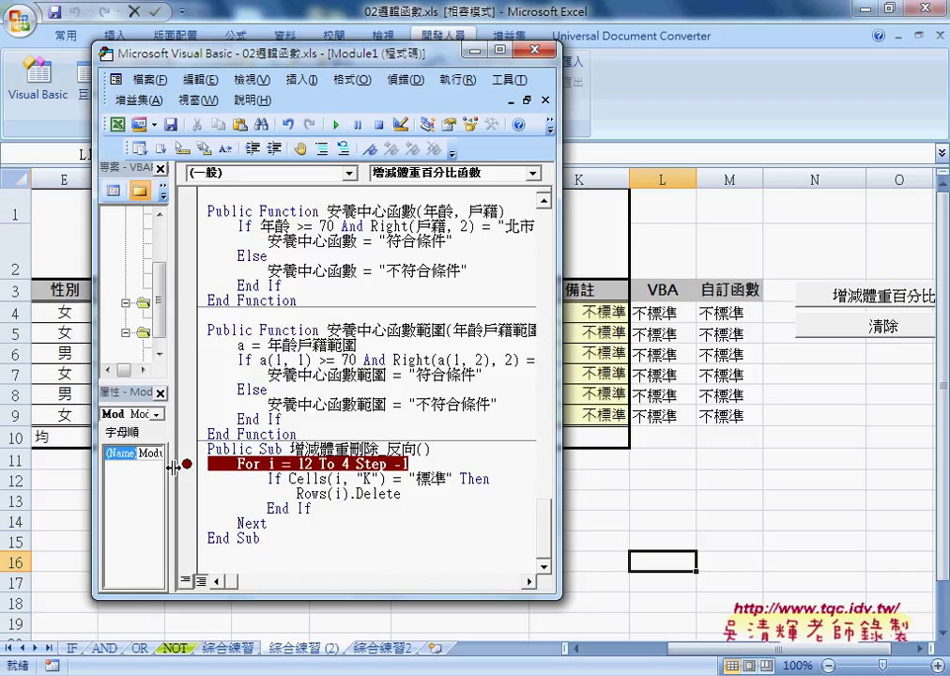
pyautogui.click(187, 463)
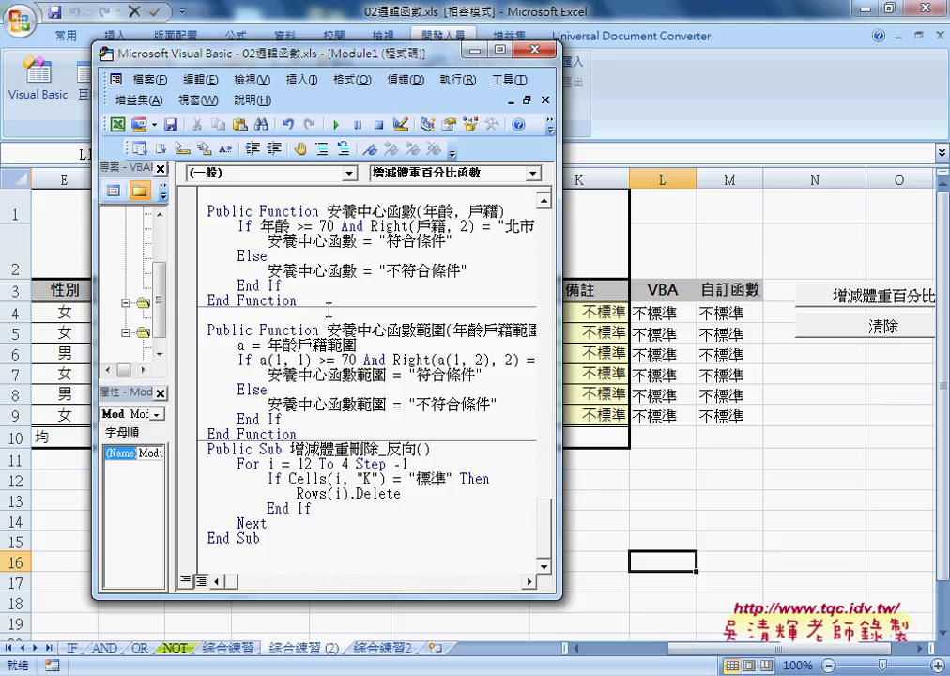
pyautogui.click(685, 419)
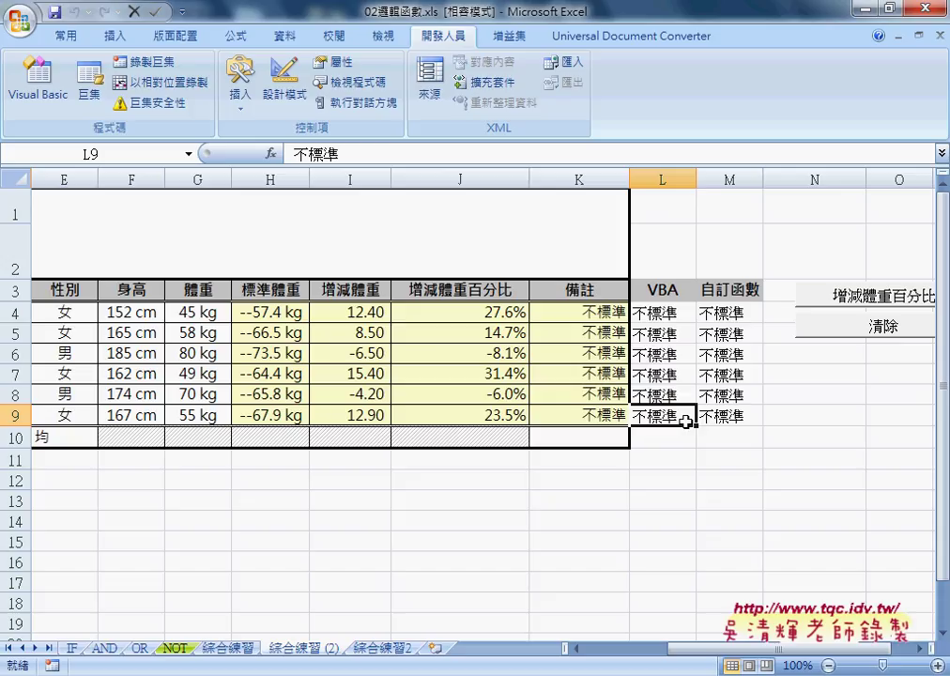
# Step: Copy the 綜合練習 sheet as 綜合練習 (3), then go to Chrome's Google Drive 02_邏輯函數 folder
pyautogui.click(228, 648)
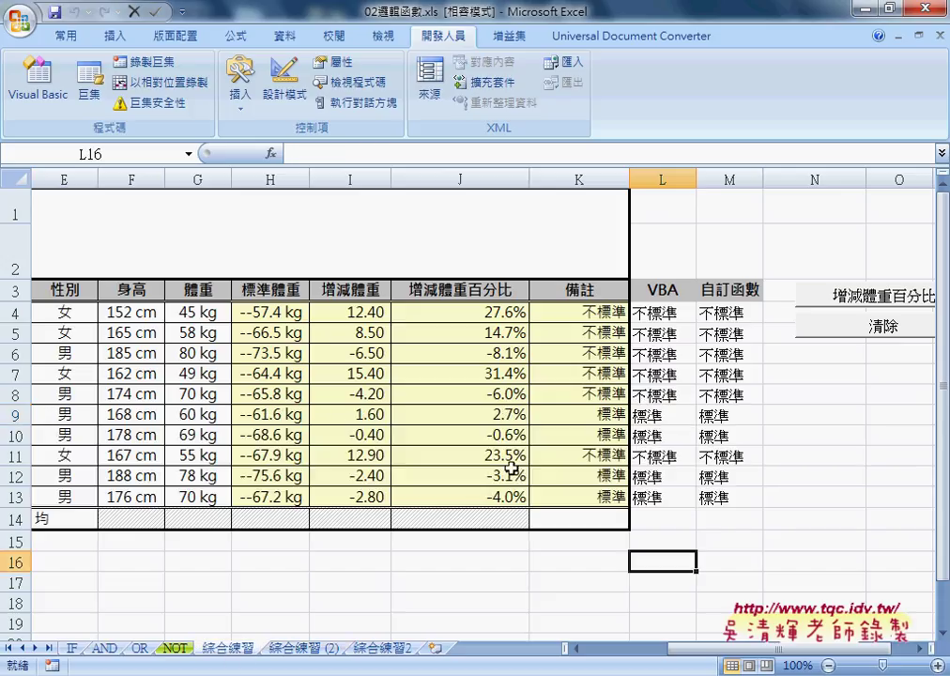
pyautogui.moveTo(246, 649); pyautogui.dragTo(288, 644)
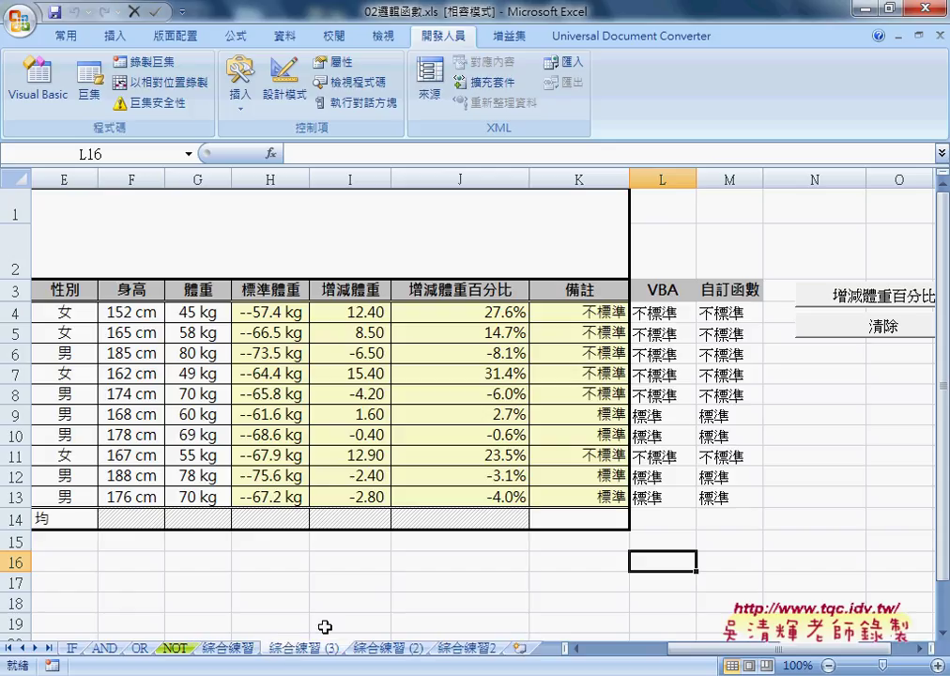
pyautogui.hotkey('alt', 'Tab')
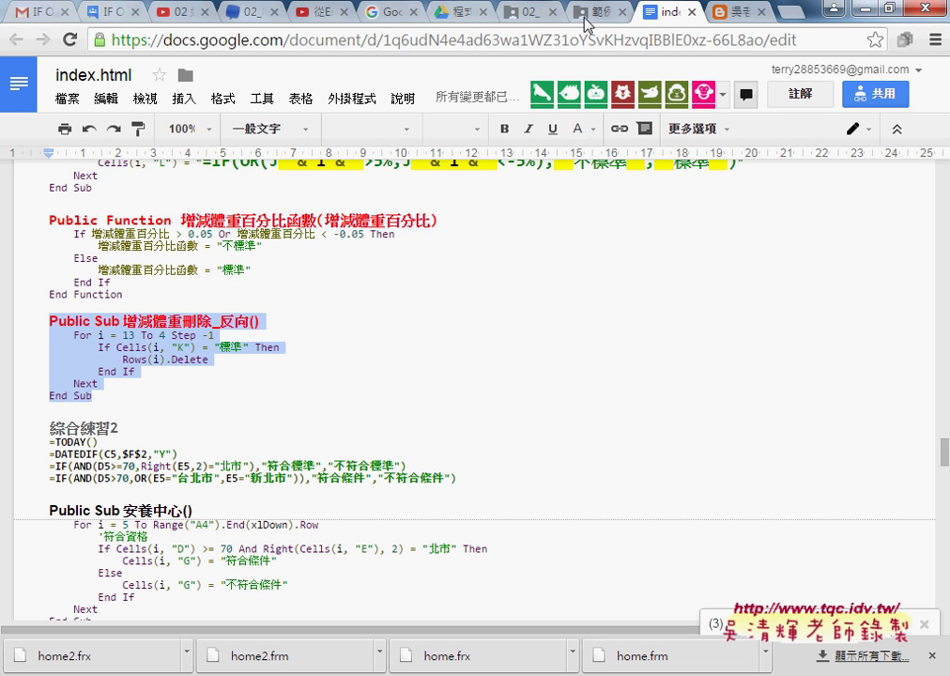
pyautogui.click(522, 13)
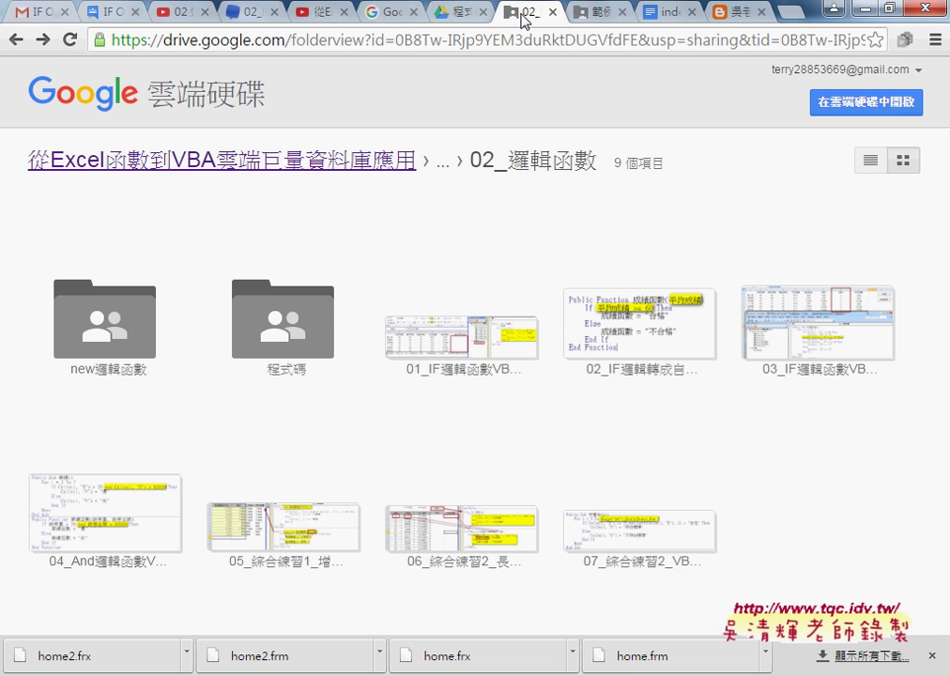
# Step: Navigate Drive through _雲端白板畫面(2015) > 其他補充範例(89) > 01_入門 into 範例_學習簽到簿, in list view
pyautogui.click(376, 165)
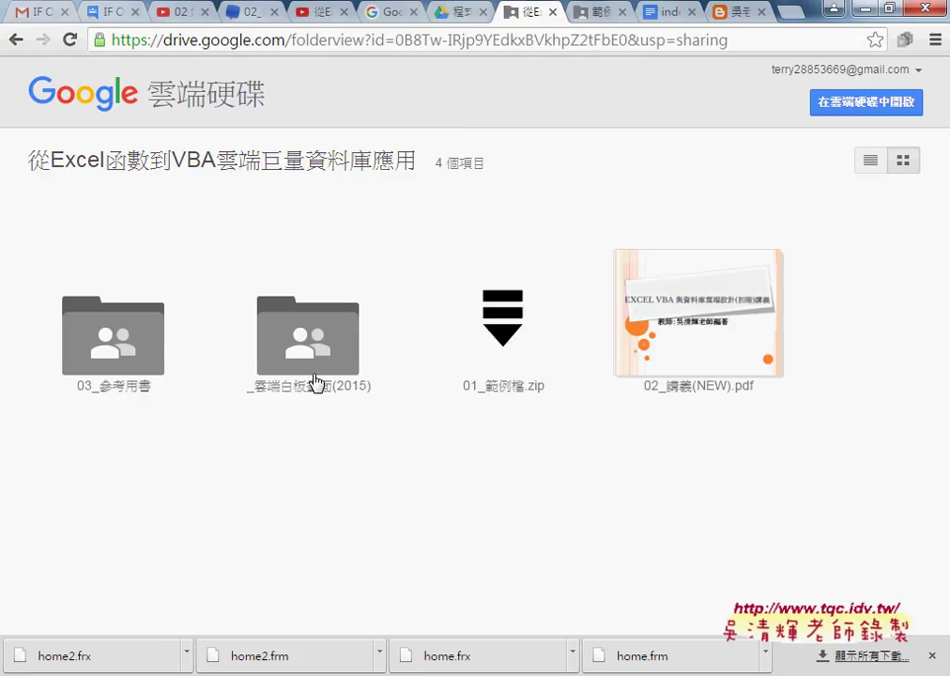
pyautogui.click(311, 386)
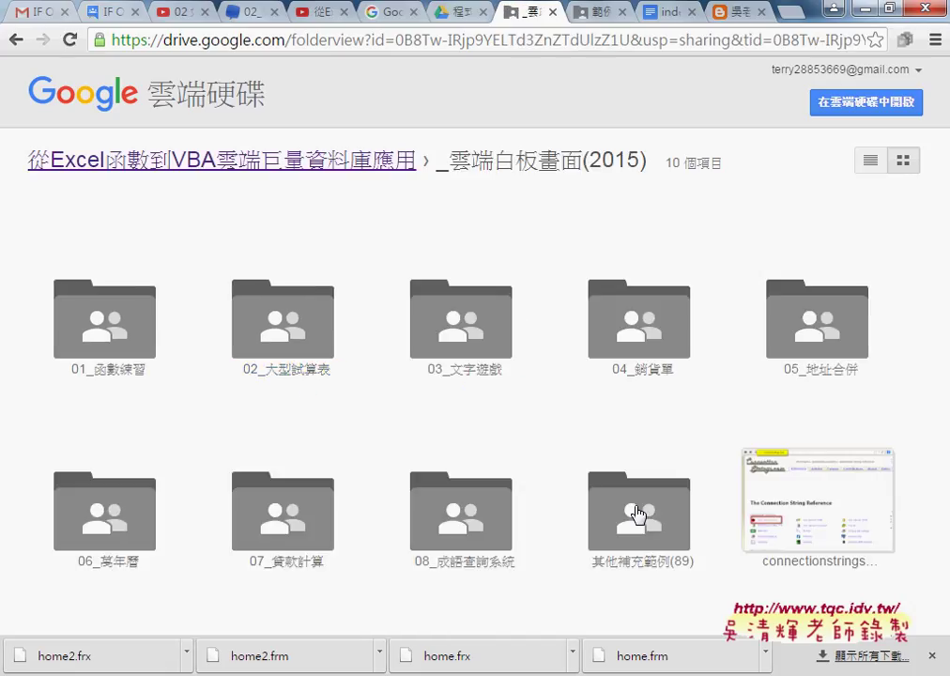
pyautogui.click(637, 523)
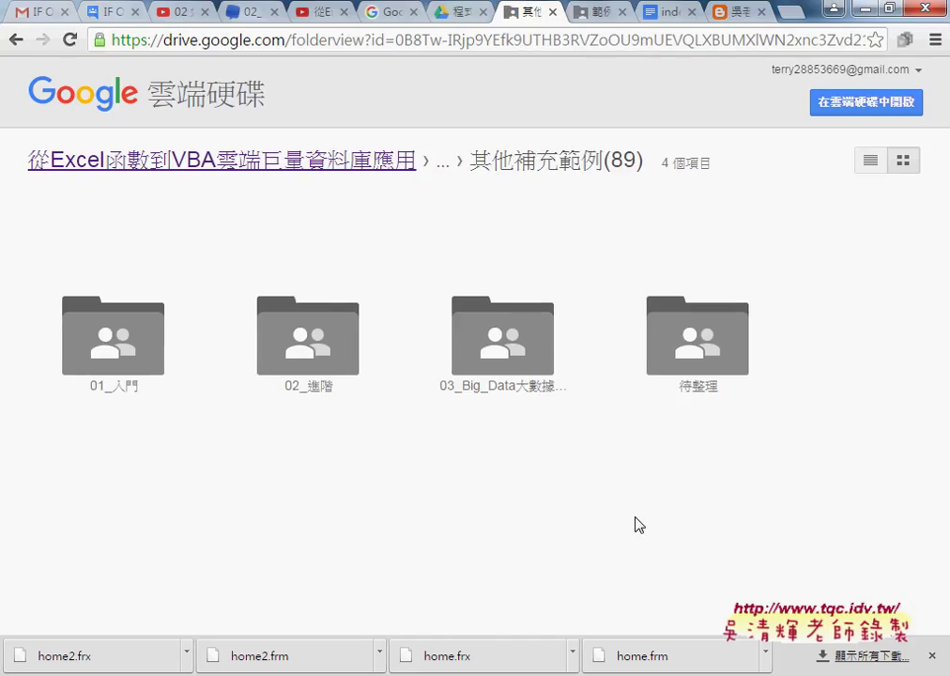
pyautogui.moveTo(471, 164); pyautogui.dragTo(646, 159)
pyautogui.click(141, 380)
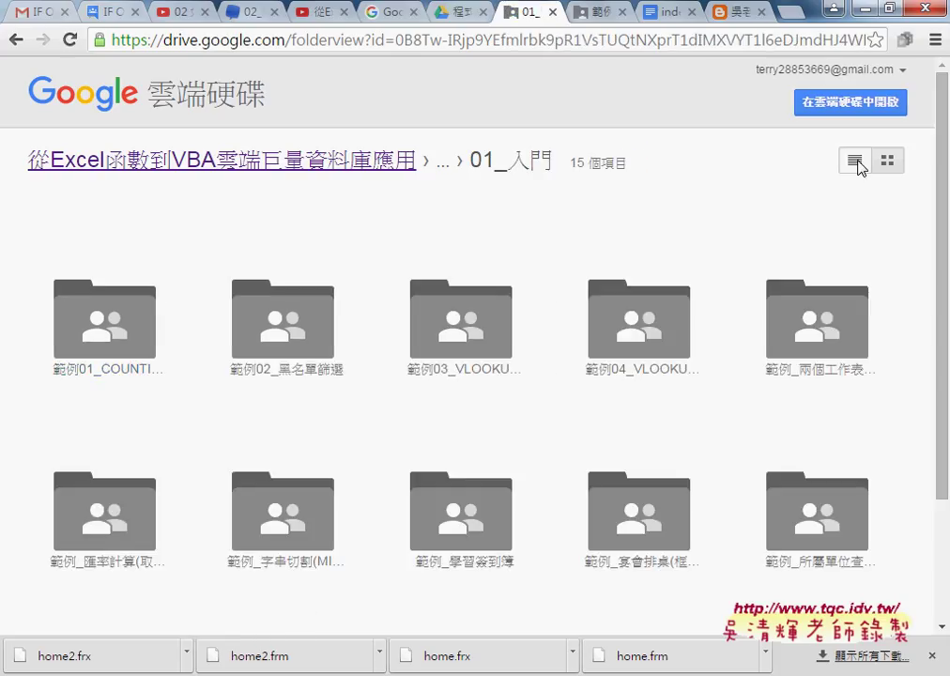
pyautogui.click(855, 162)
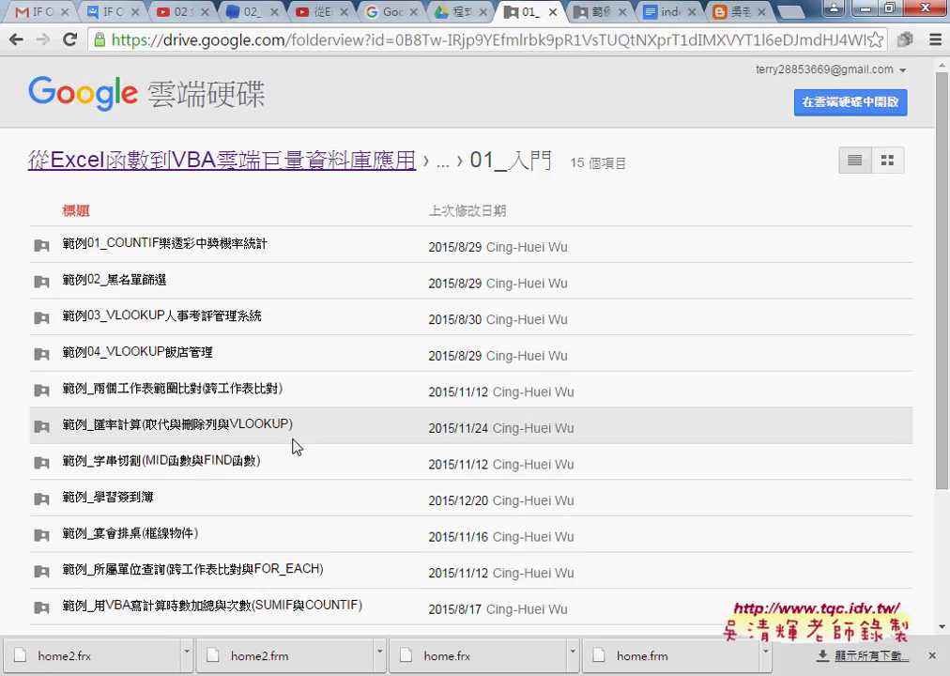
pyautogui.click(126, 501)
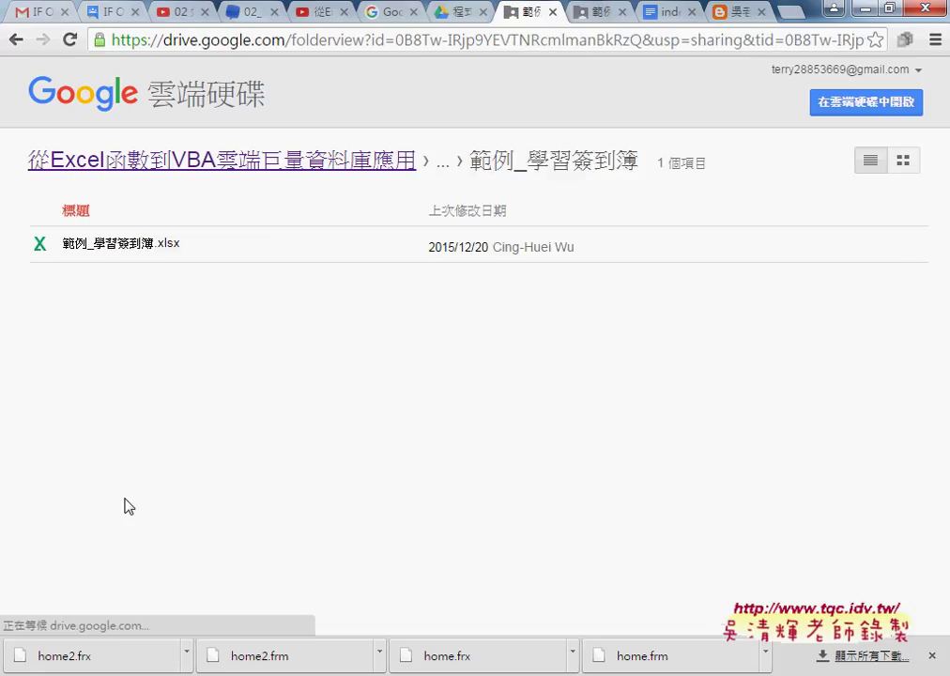
# Step: Preview and download 範例_學習簽到簿.xlsx, then open it from Chrome's downloads bar
pyautogui.click(131, 246)
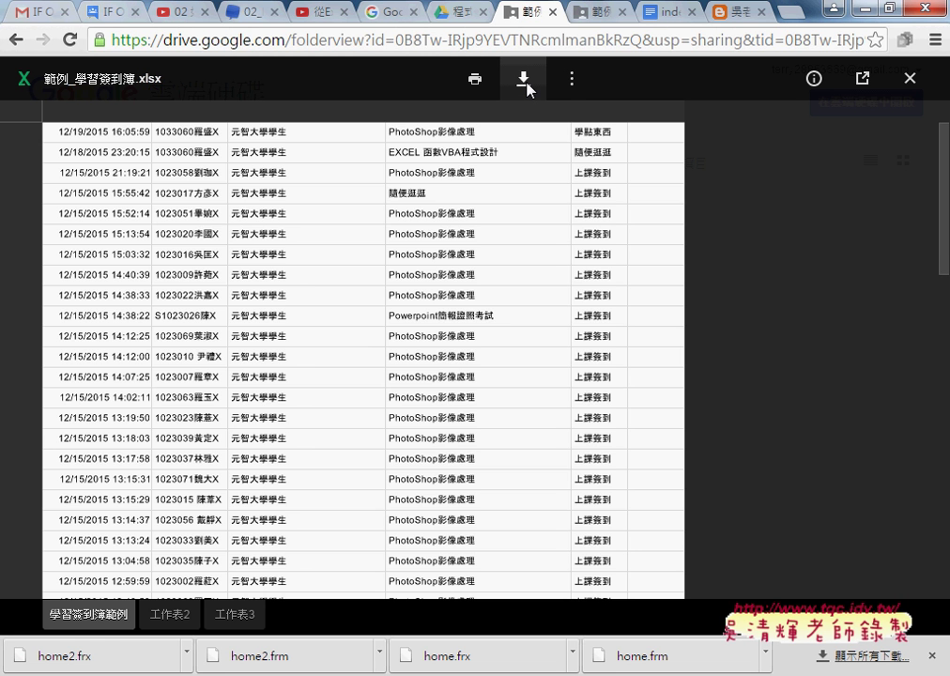
pyautogui.click(523, 82)
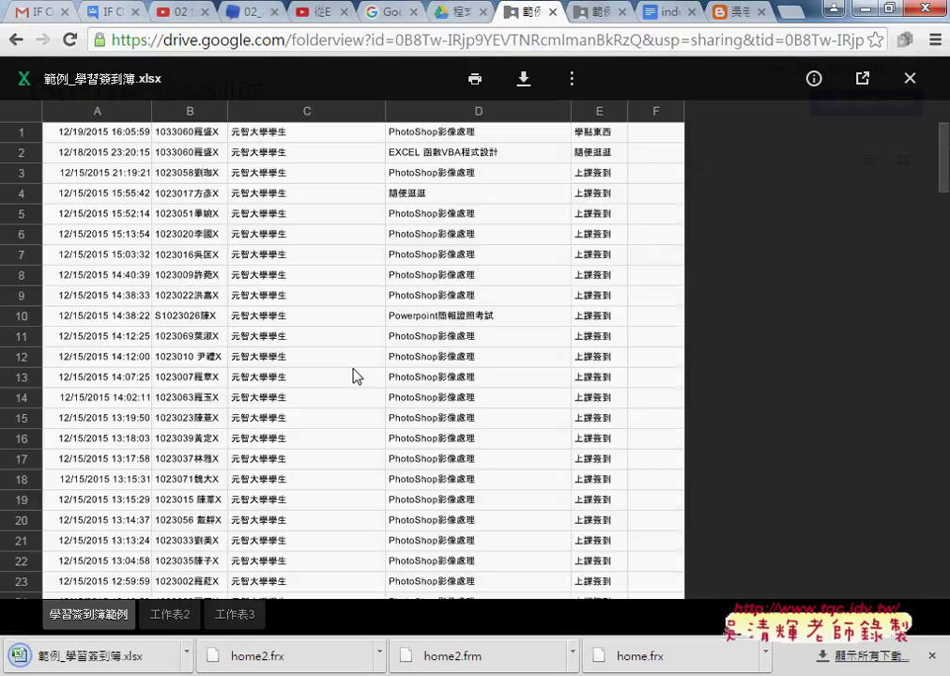
pyautogui.click(187, 652)
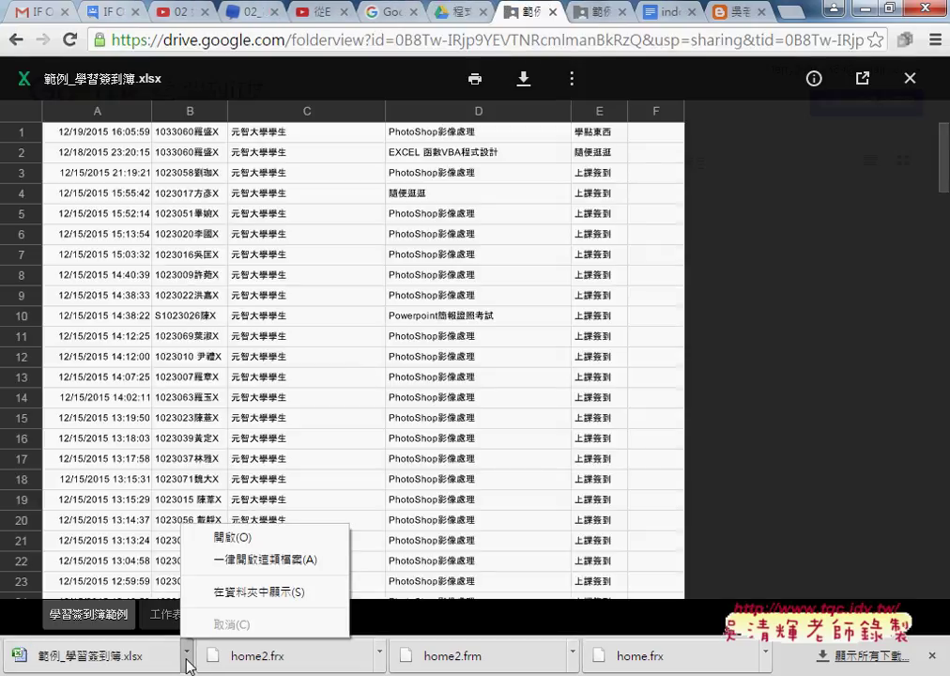
pyautogui.click(226, 540)
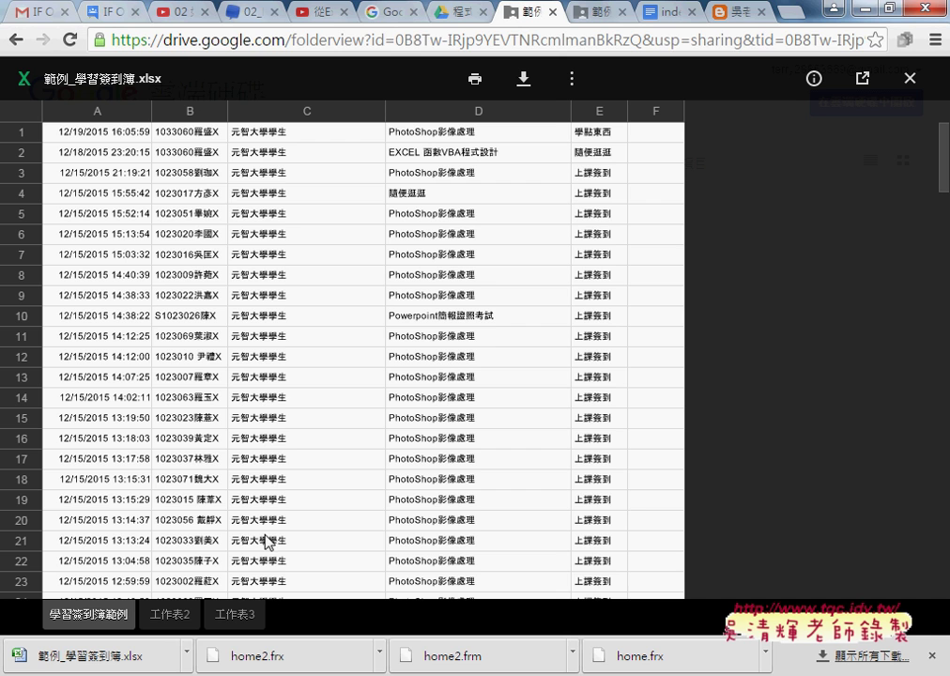
# Step: Bring the sign-in workbook forward and select the first two records, A1:D2
pyautogui.moveTo(366, 674)
pyautogui.click(540, 591)
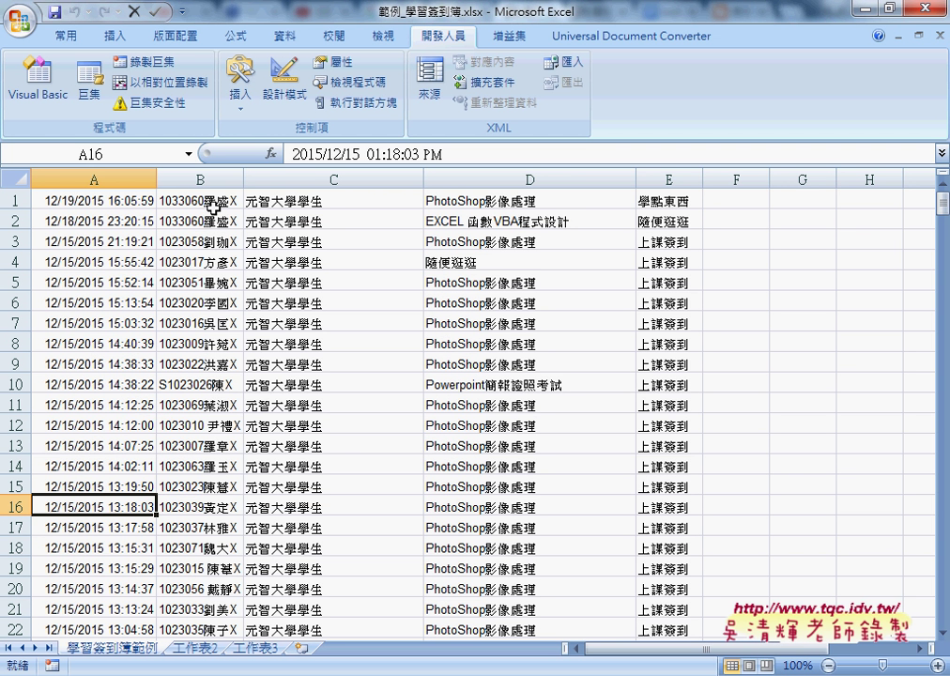
pyautogui.moveTo(192, 200); pyautogui.dragTo(192, 222)
pyautogui.moveTo(75, 200)
pyautogui.mouseDown()
pyautogui.moveTo(81, 220)
pyautogui.moveTo(622, 226)
pyautogui.mouseUp()
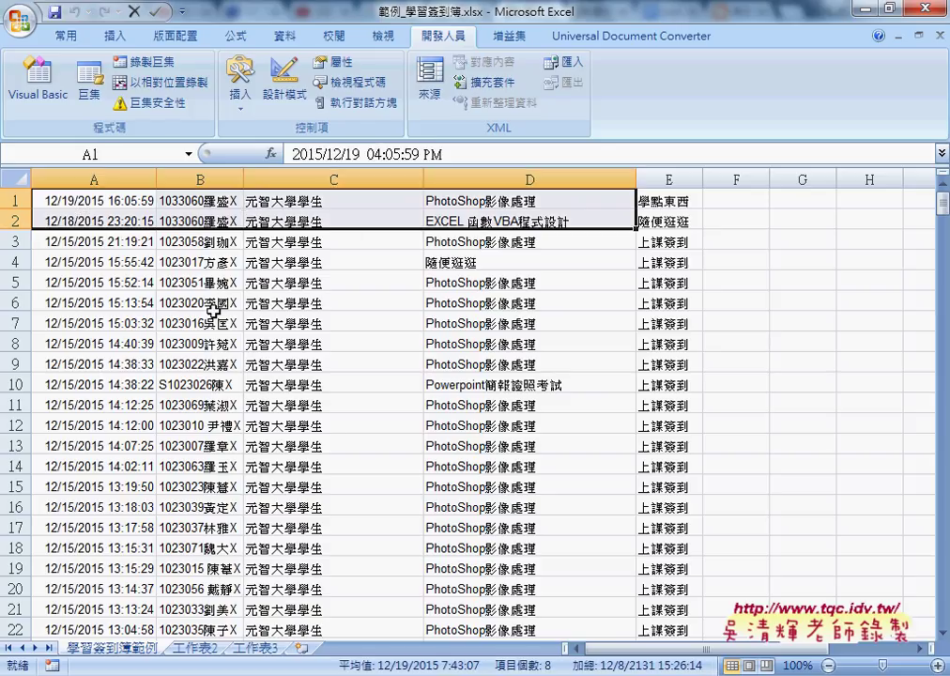
# Step: Scroll down the ID column and jump from B182 to the last record at row 383
pyautogui.click(223, 466)
pyautogui.scroll(-2, 223, 475)
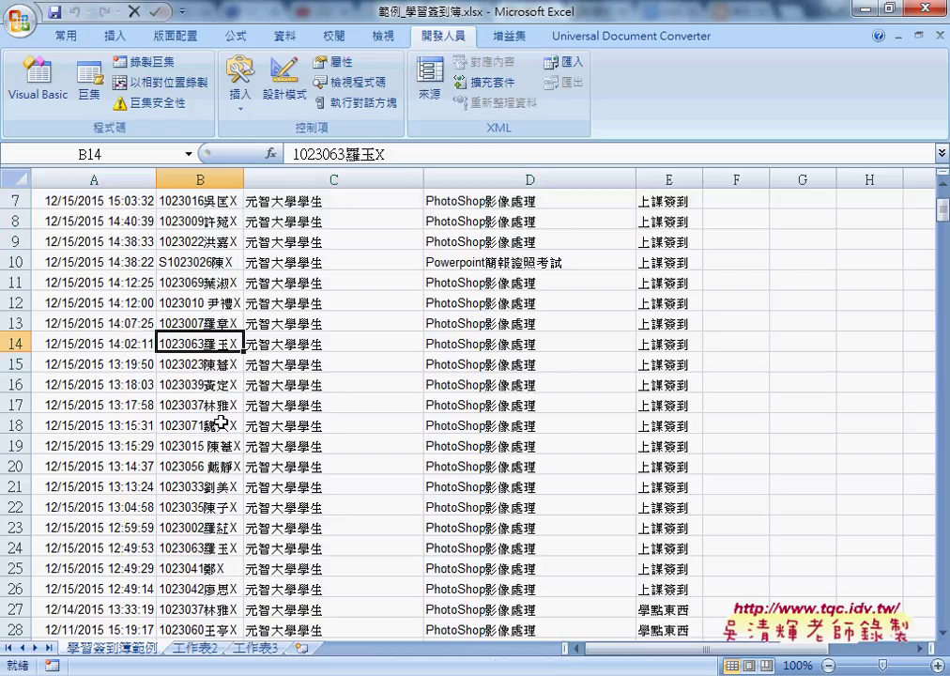
pyautogui.scroll(-1, 225, 456)
pyautogui.scroll(-1, 225, 450)
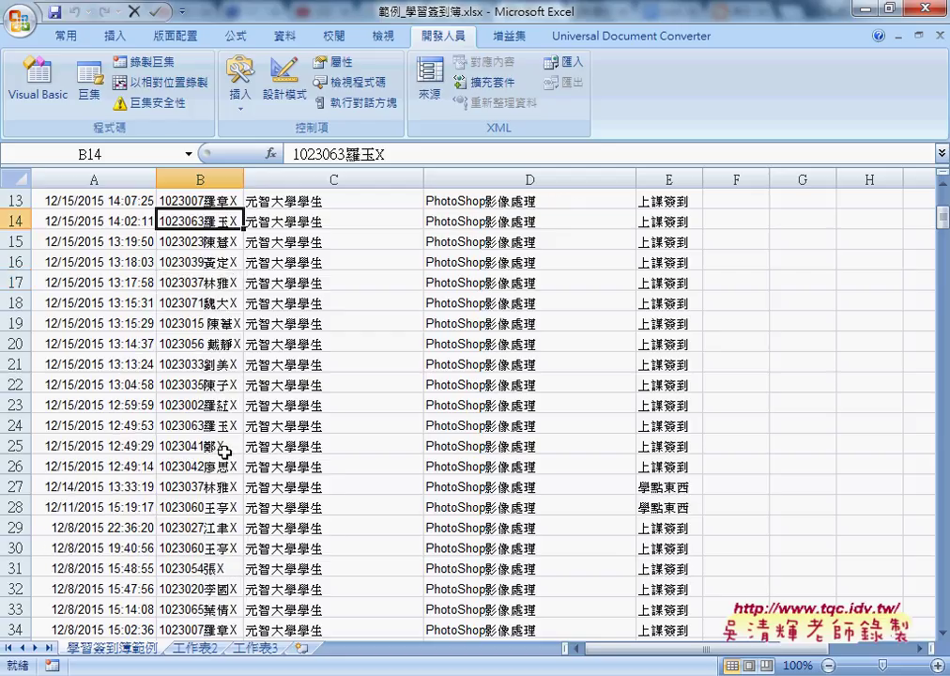
pyautogui.scroll(-1, 220, 441)
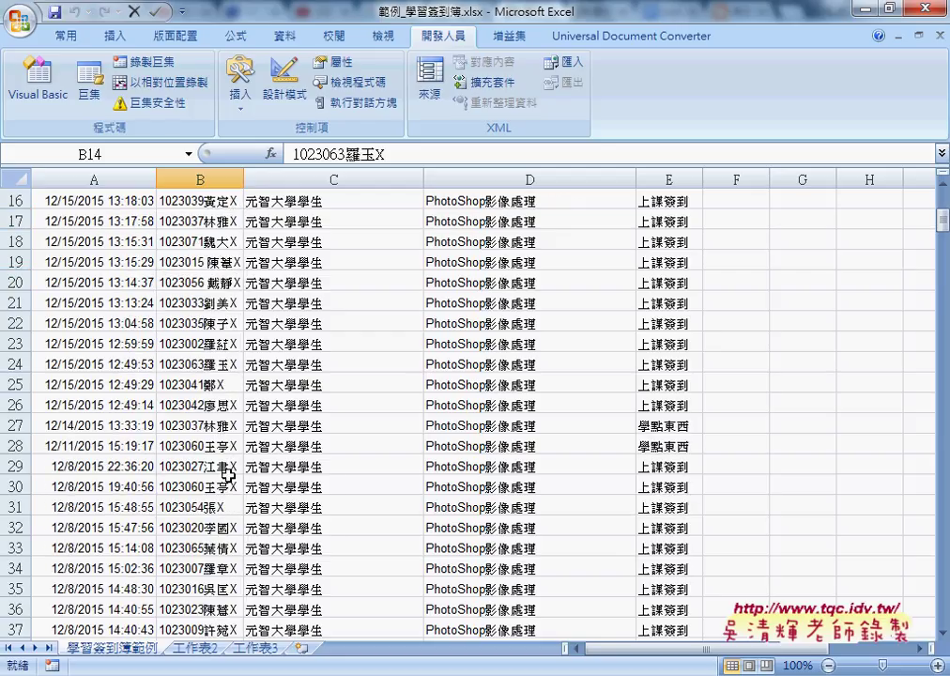
pyautogui.scroll(-1, 228, 459)
pyautogui.scroll(-1, 228, 532)
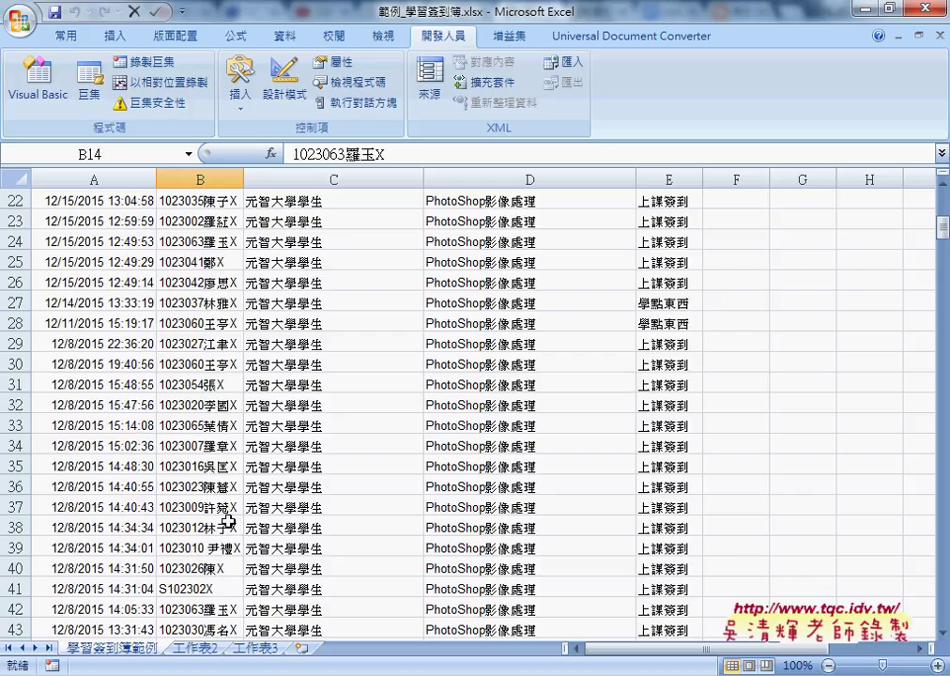
pyautogui.scroll(2, 228, 523)
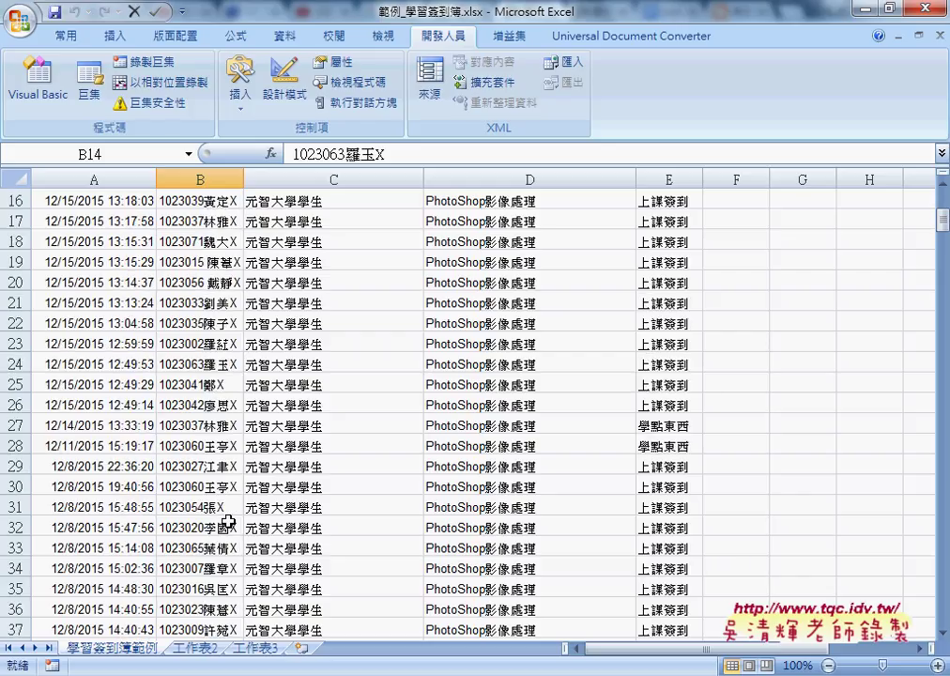
pyautogui.scroll(3, 228, 522)
pyautogui.scroll(2, 228, 522)
pyautogui.scroll(-4, 228, 523)
pyautogui.scroll(-7, 228, 522)
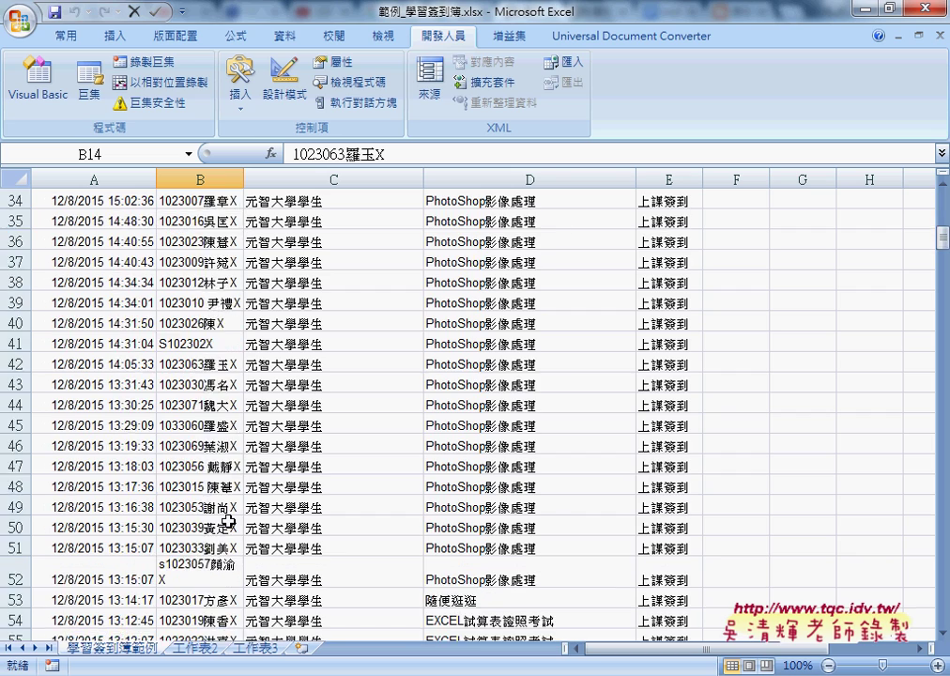
pyautogui.scroll(-8, 228, 523)
pyautogui.scroll(-3, 228, 523)
pyautogui.scroll(-10, 228, 521)
pyautogui.scroll(-5, 228, 521)
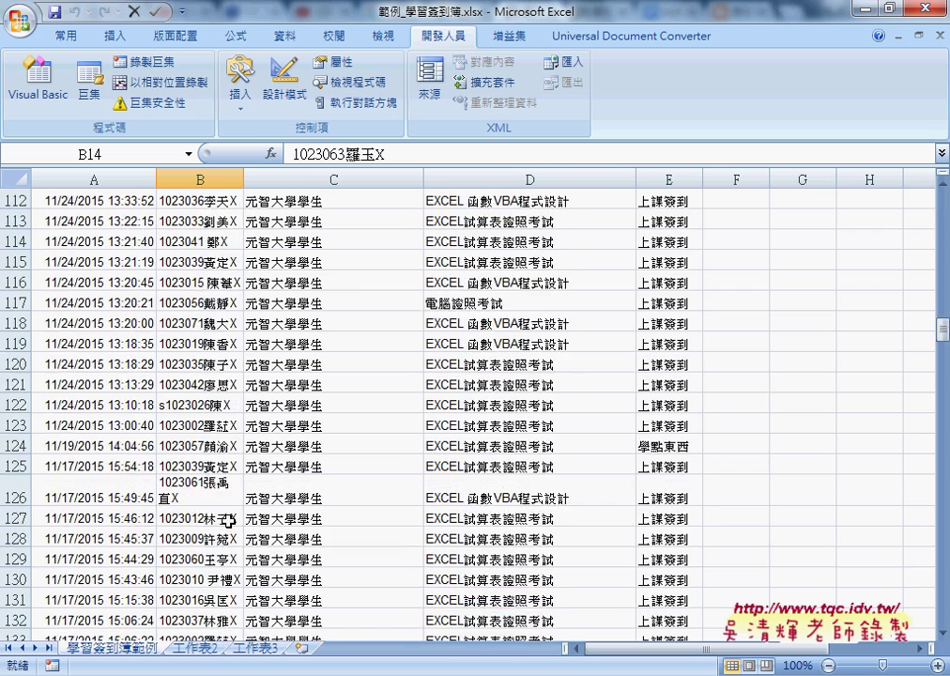
pyautogui.scroll(-8, 228, 521)
pyautogui.scroll(-8, 228, 521)
pyautogui.scroll(-3, 228, 523)
pyautogui.click(192, 460)
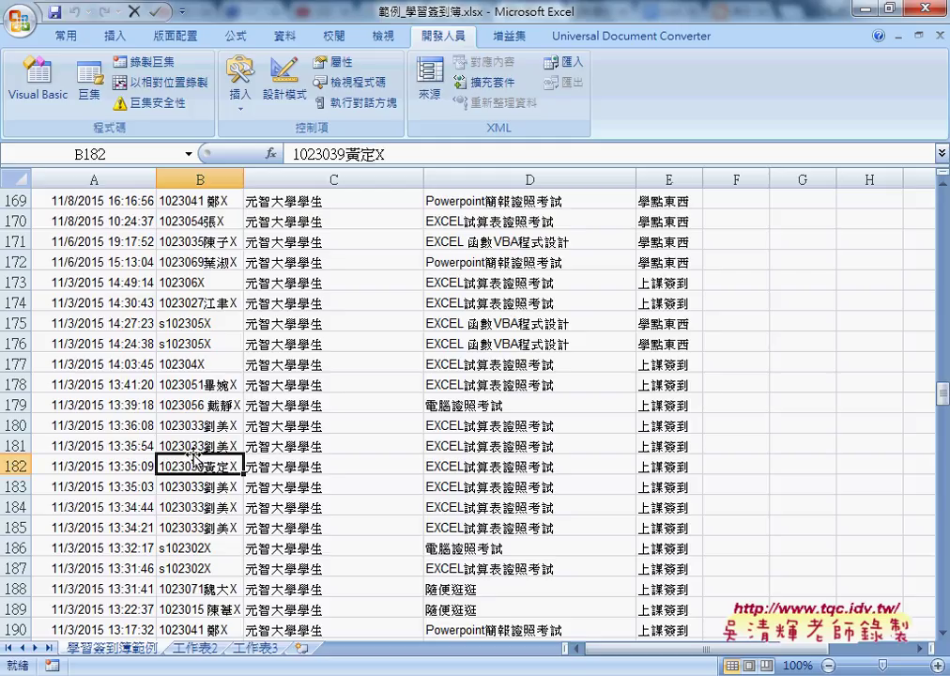
pyautogui.hotkey('ctrl', 'Down')
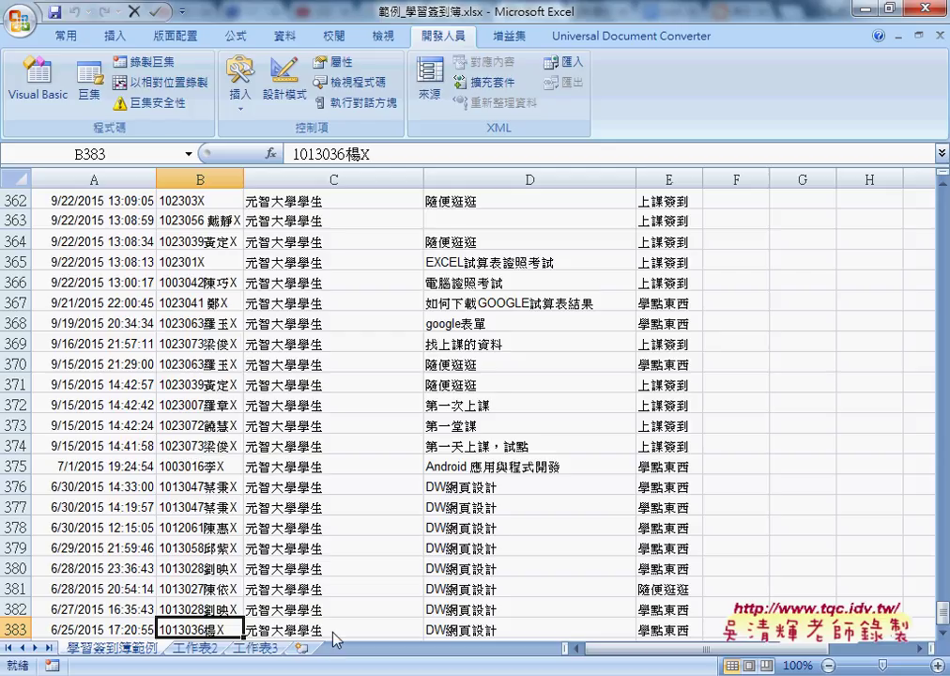
pyautogui.moveTo(369, 674)
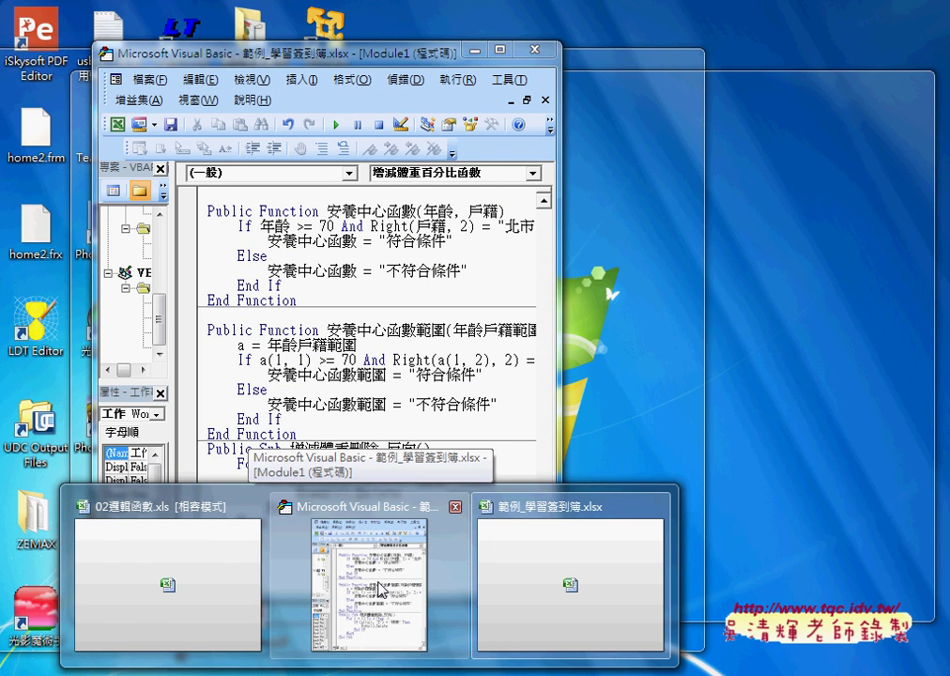
# Step: Show the Immediate Window in the VBA editor and move the editor aside
pyautogui.click(380, 590)
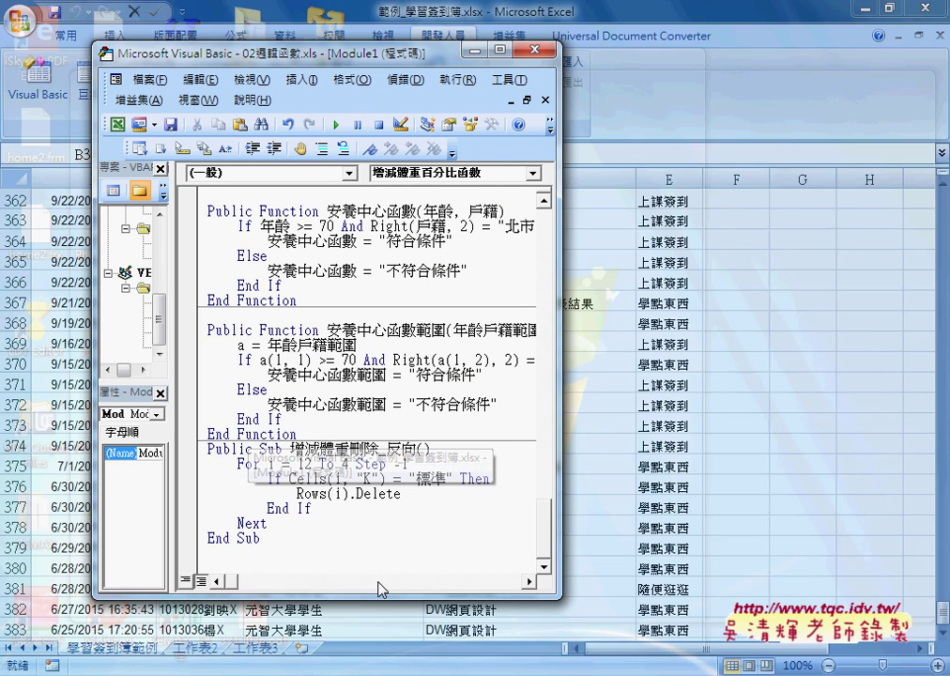
pyautogui.click(252, 80)
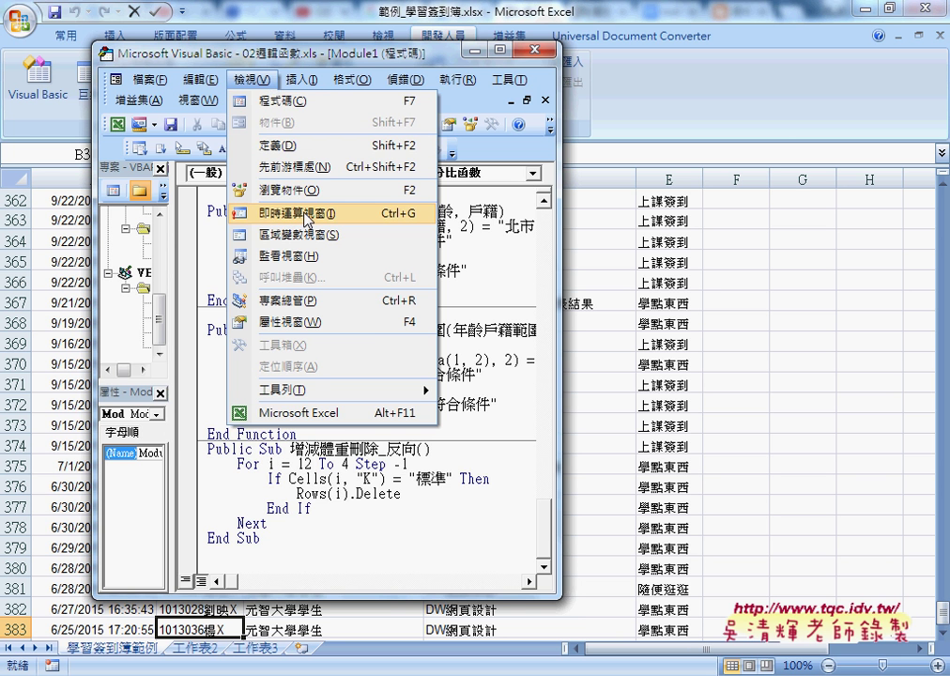
pyautogui.click(307, 214)
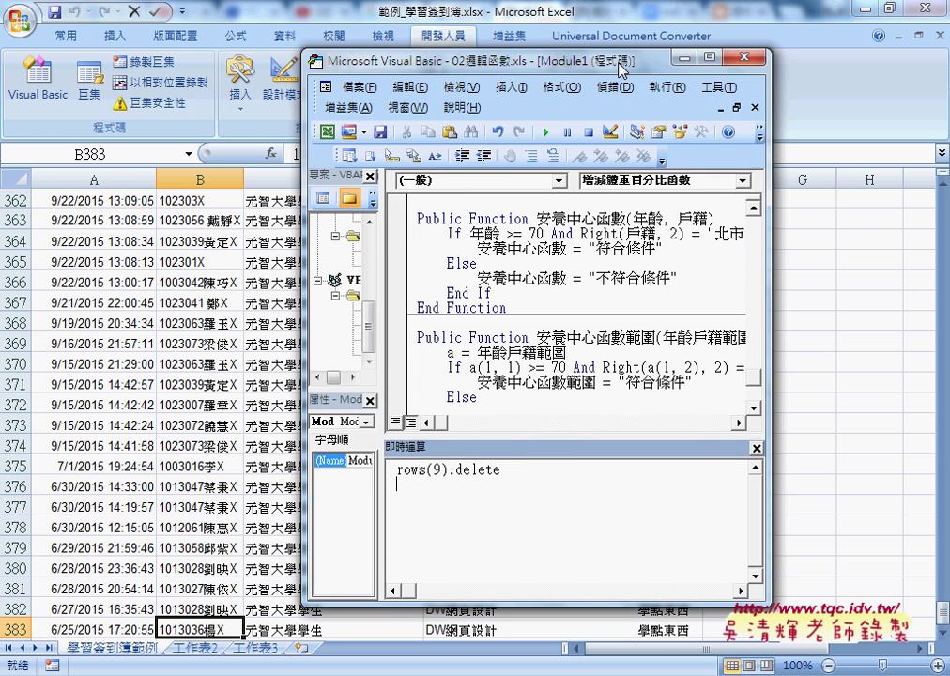
pyautogui.moveTo(411, 60); pyautogui.dragTo(715, 67)
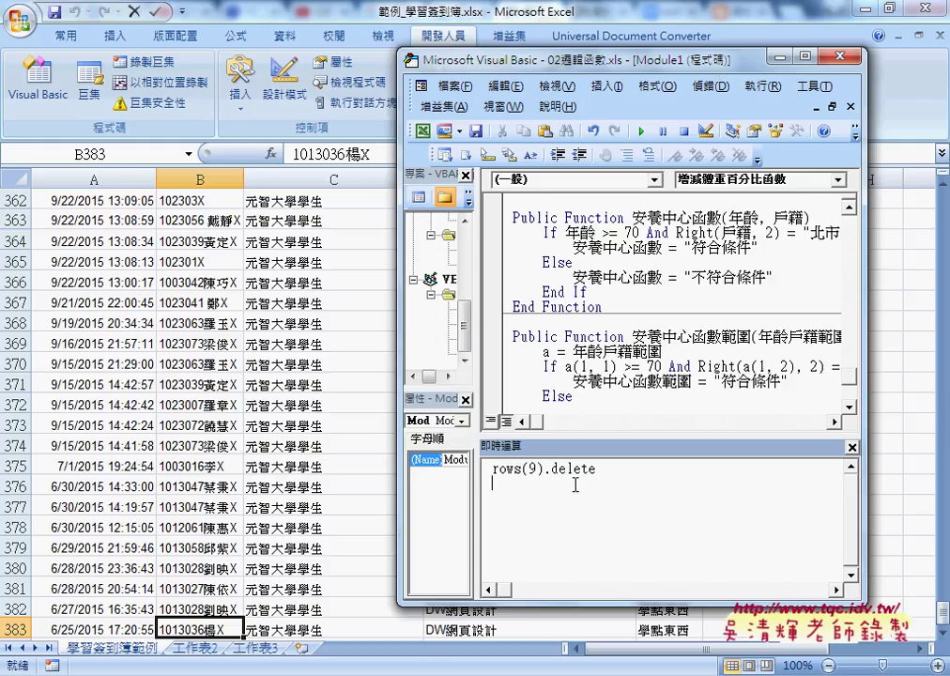
# Step: Switch to the 02邏輯函數.xls workbook, then back to the Drive preview of 範例_學習簽到簿.xlsx
pyautogui.moveTo(369, 672)
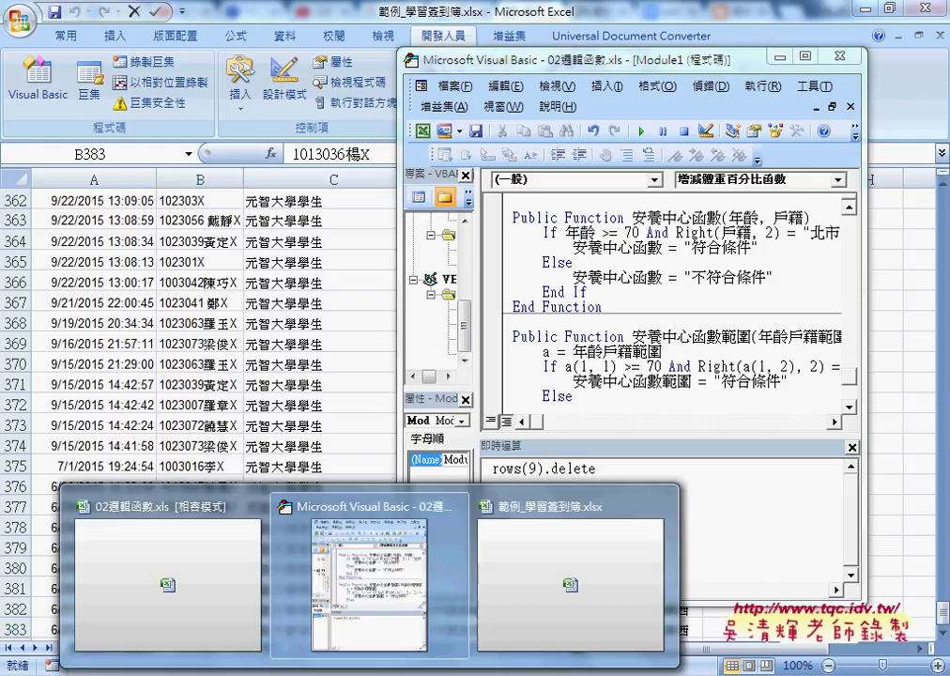
pyautogui.click(200, 607)
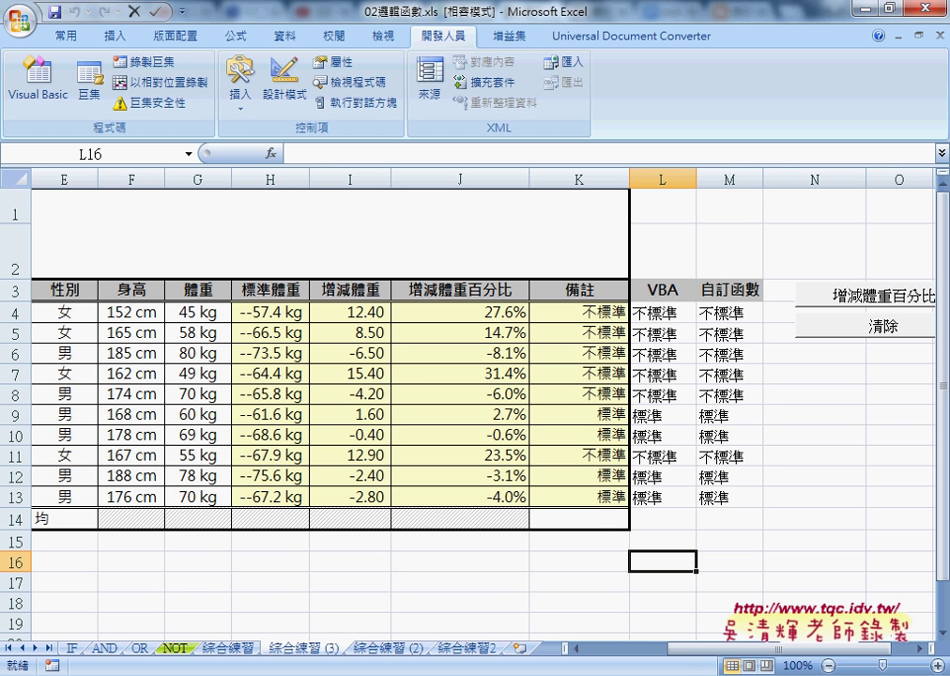
pyautogui.moveTo(197, 672)
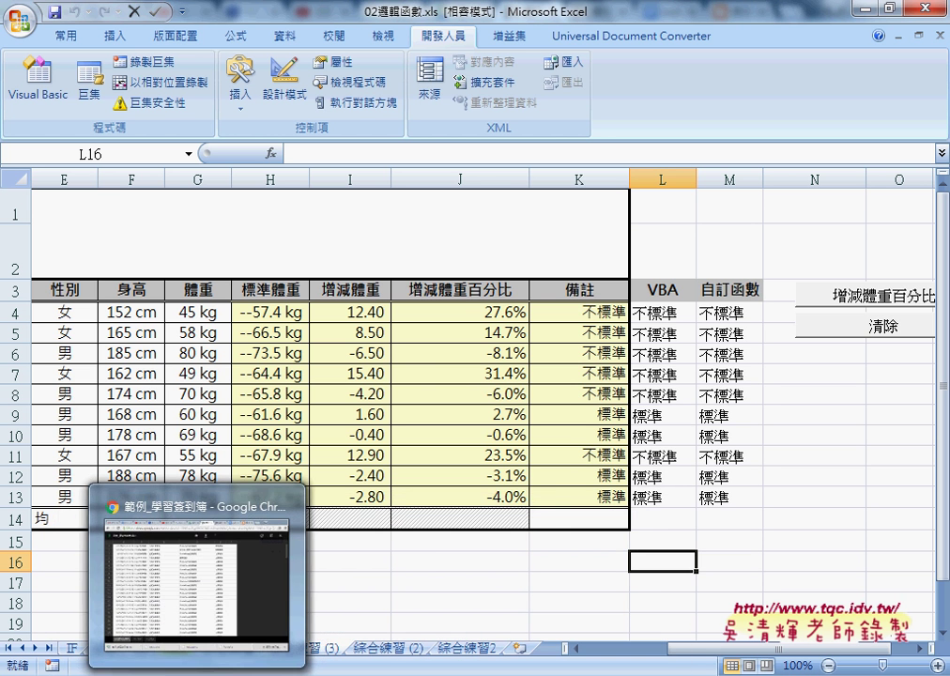
pyautogui.click(218, 610)
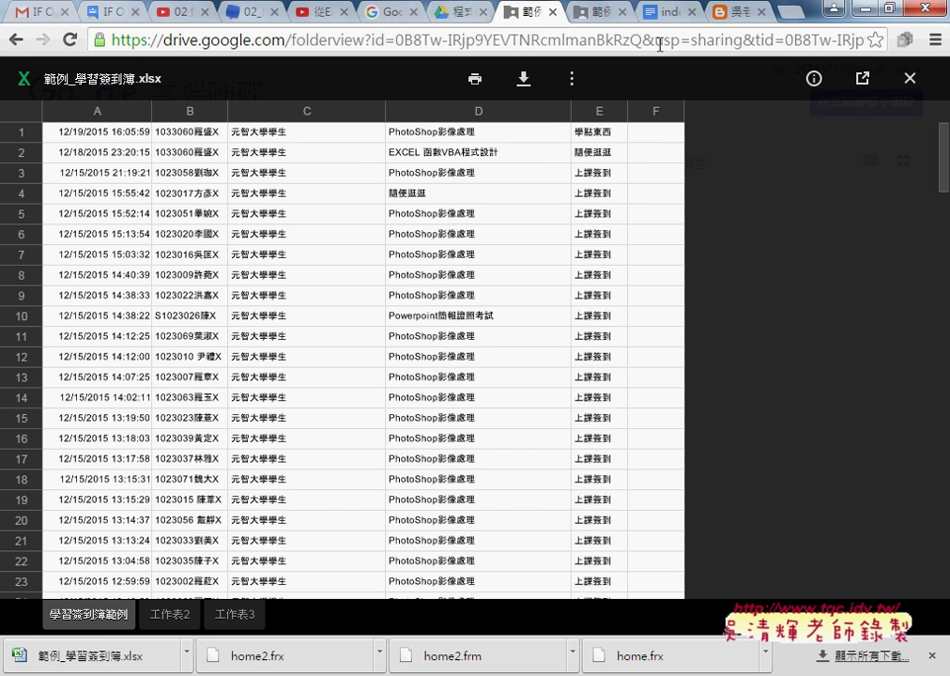
# Step: In the index.html notes, find the reverse-loop Sub and select the name 增減體重刪除_反向
pyautogui.click(664, 13)
pyautogui.scroll(1, 544, 242)
pyautogui.scroll(1, 544, 242)
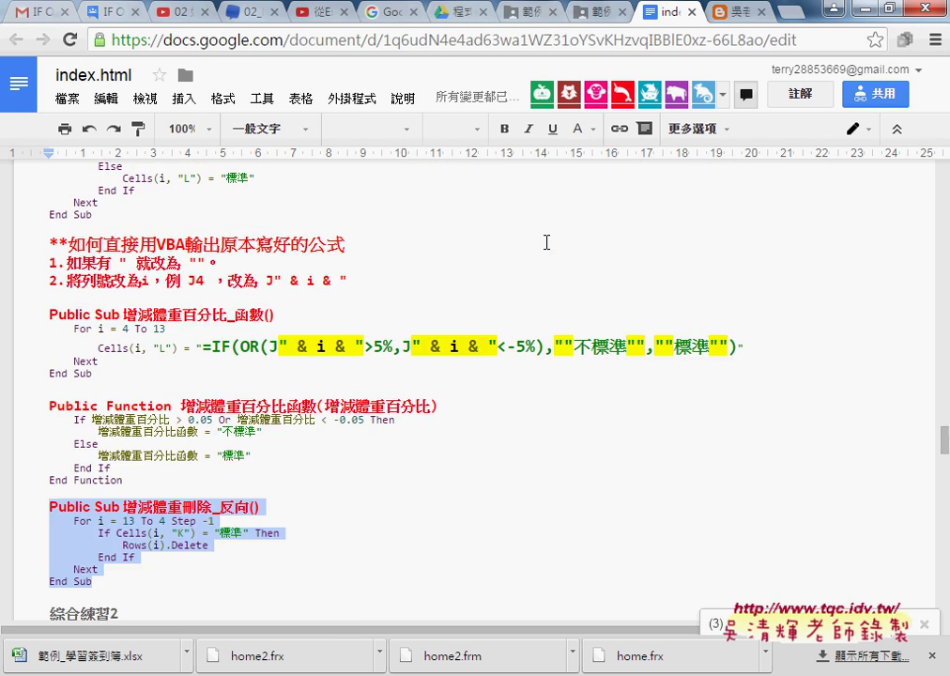
pyautogui.scroll(2, 545, 242)
pyautogui.scroll(2, 544, 242)
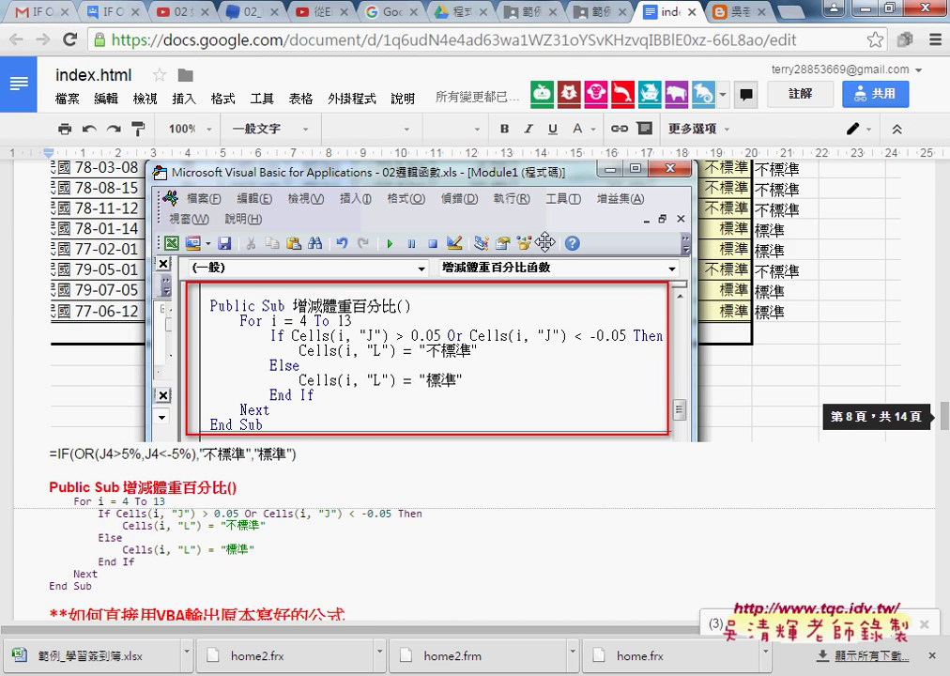
pyautogui.scroll(1, 544, 242)
pyautogui.scroll(-3, 544, 242)
pyautogui.scroll(-5, 545, 242)
pyautogui.scroll(-1, 546, 242)
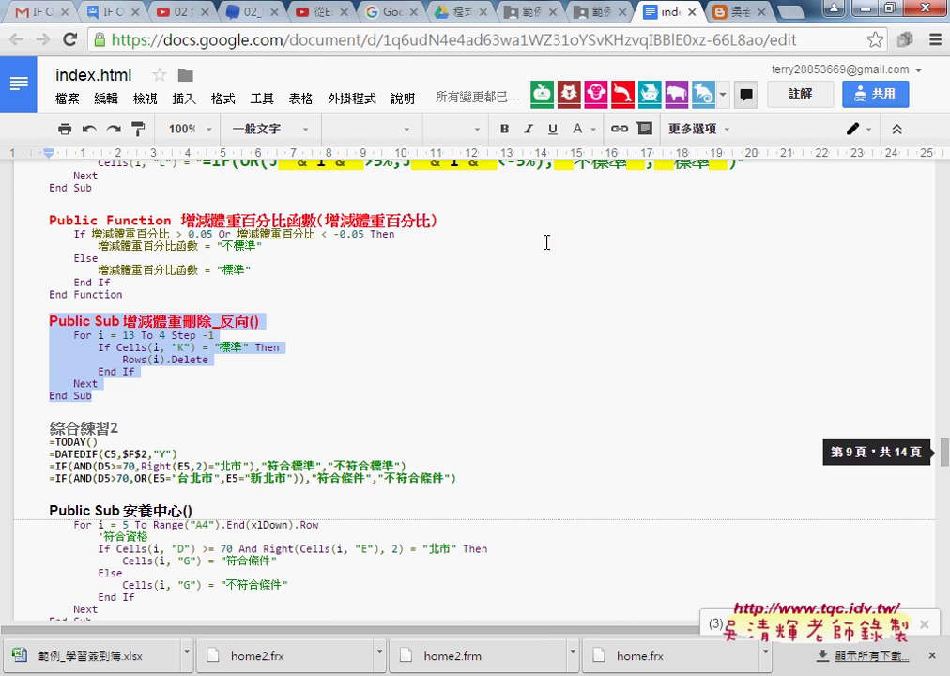
pyautogui.click(124, 321)
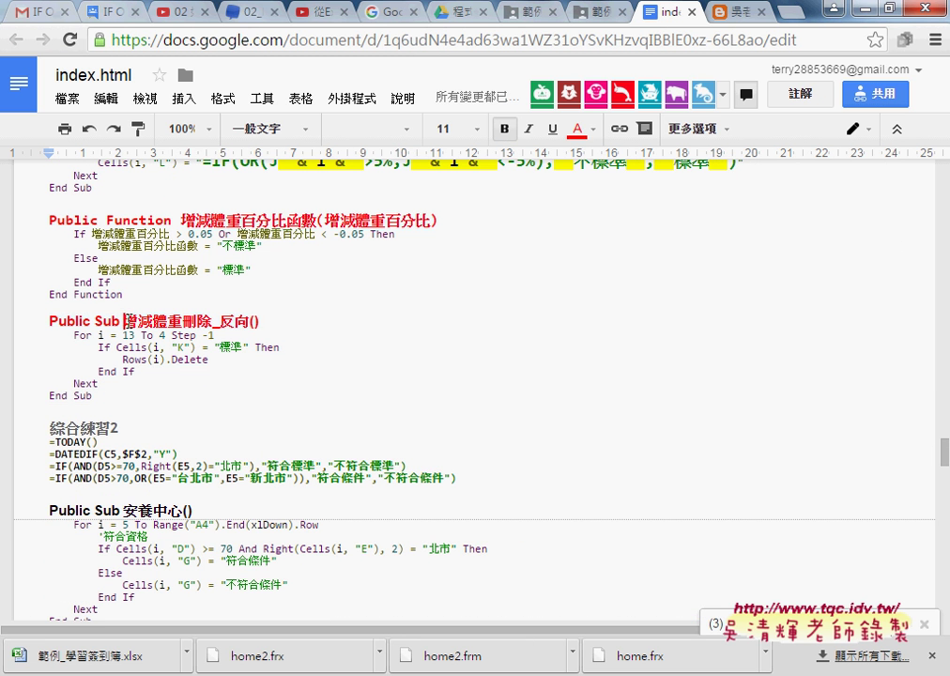
pyautogui.moveTo(124, 321); pyautogui.dragTo(258, 321)
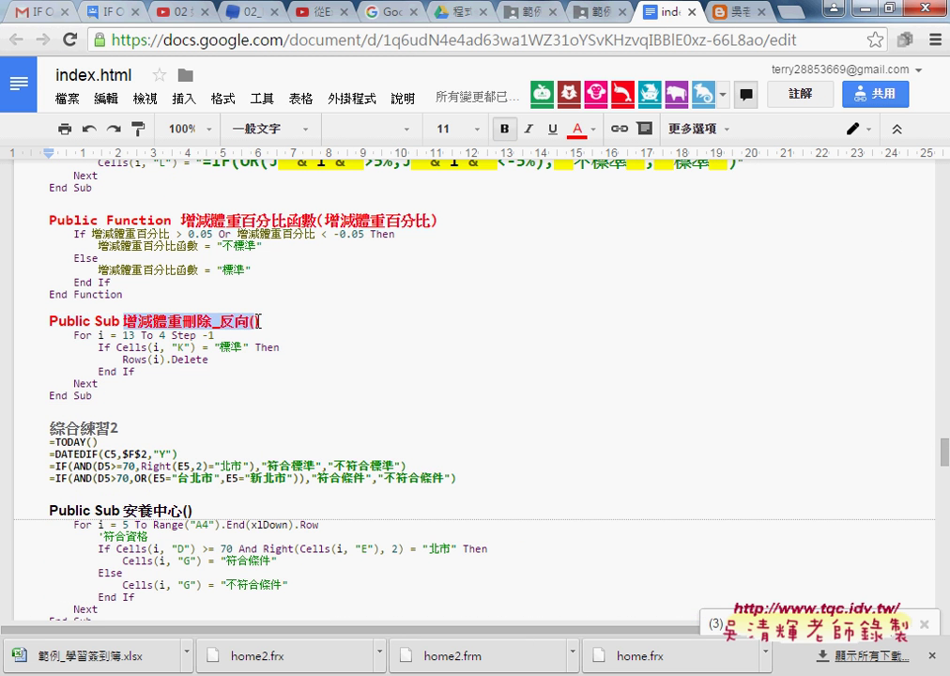